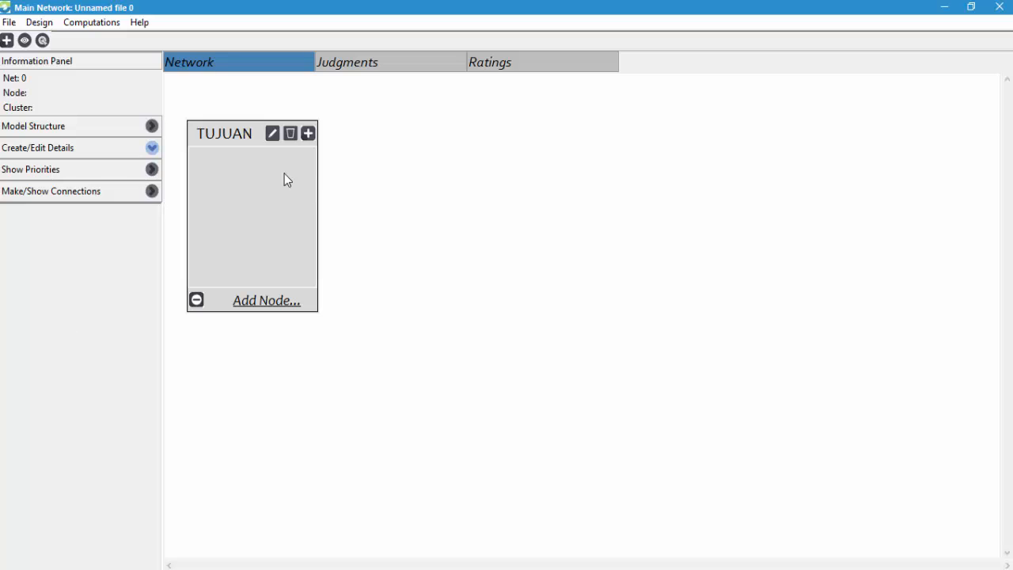
- Add a node named "Membeli Rumah" to the TUJUAN cluster, checking the goal's wording in the Word hierarchy diagram
{"action": "left_click", "coordinate": [259, 306]}
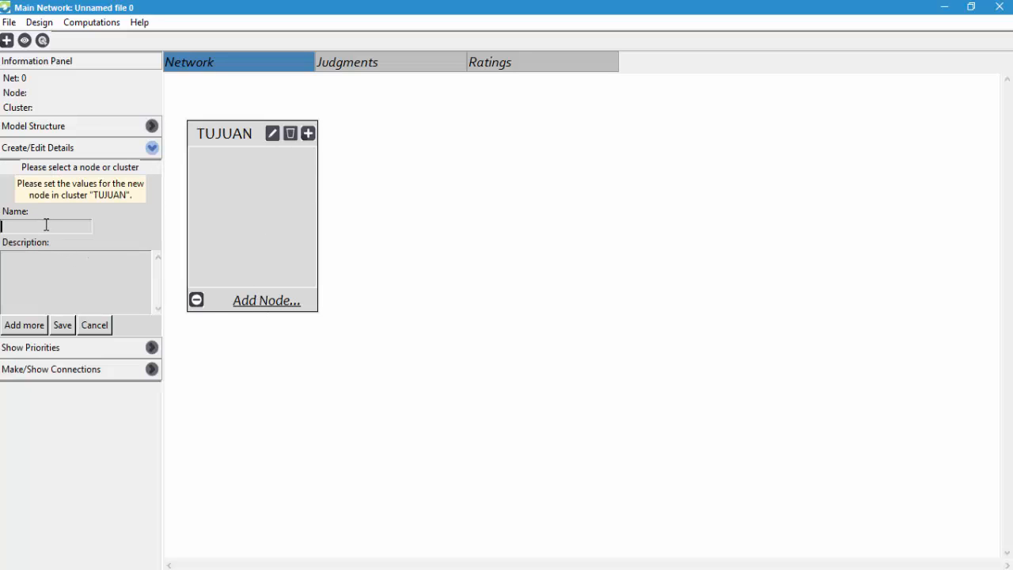
{"action": "type", "text": "Membeli"}
{"action": "left_click", "coordinate": [360, 568]}
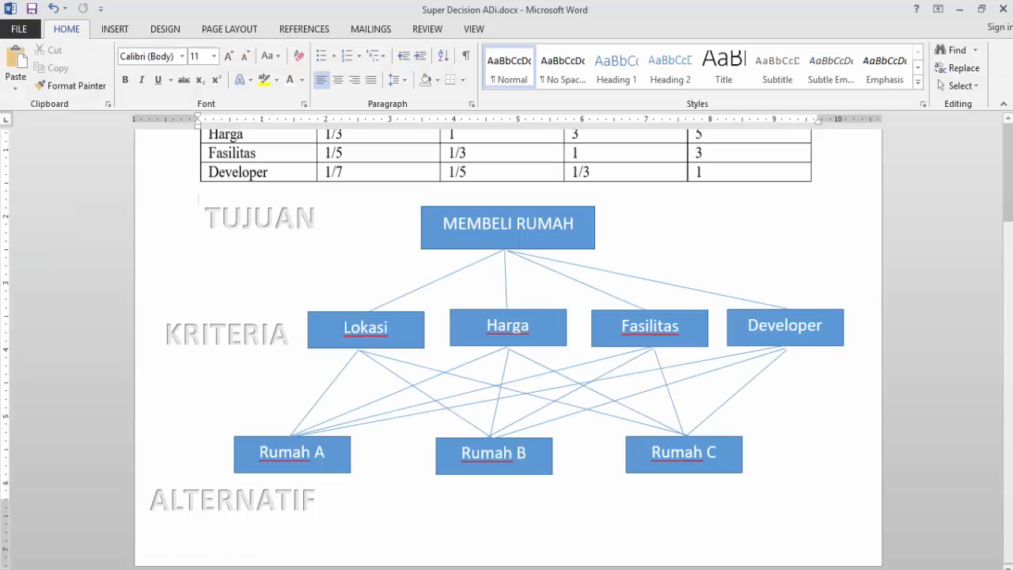
{"action": "left_click", "coordinate": [353, 568]}
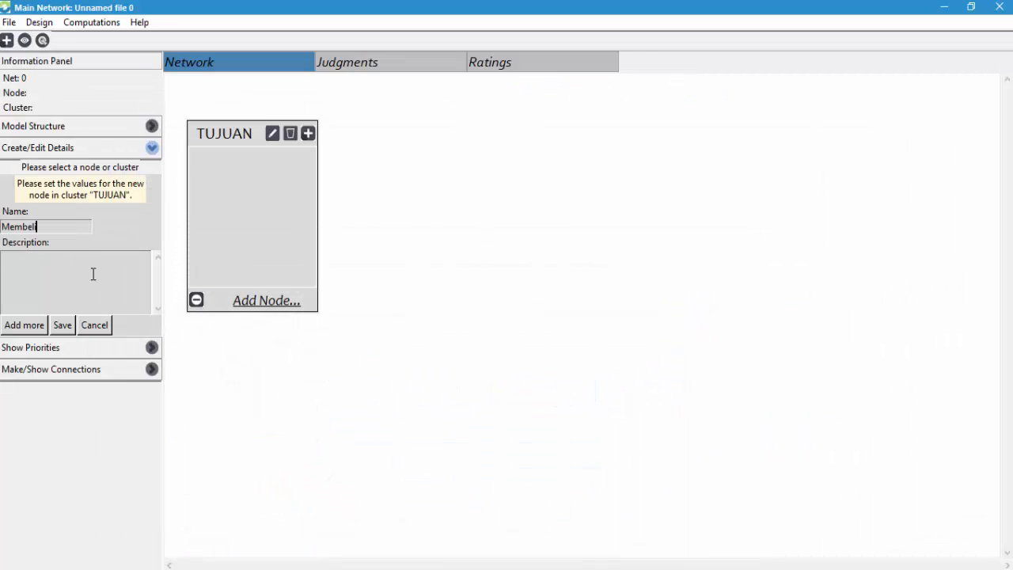
{"action": "type", "text": "Rumah"}
{"action": "left_click", "coordinate": [65, 326]}
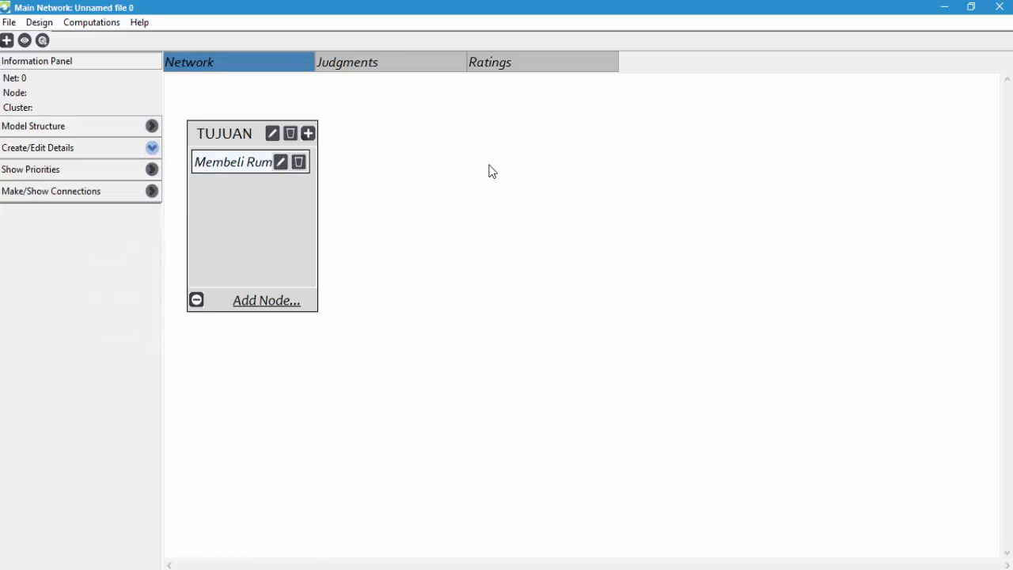
- Create a new cluster named "KRITERIA" and place it to the right of the TUJUAN cluster
{"action": "left_click", "coordinate": [6, 40]}
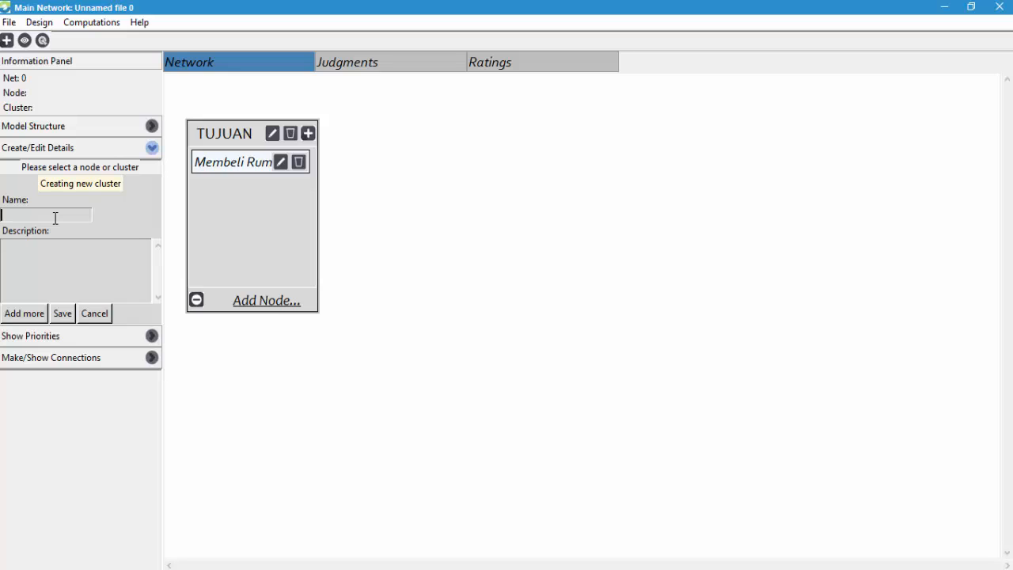
{"action": "type", "text": "KRITERIA"}
{"action": "left_click", "coordinate": [69, 314]}
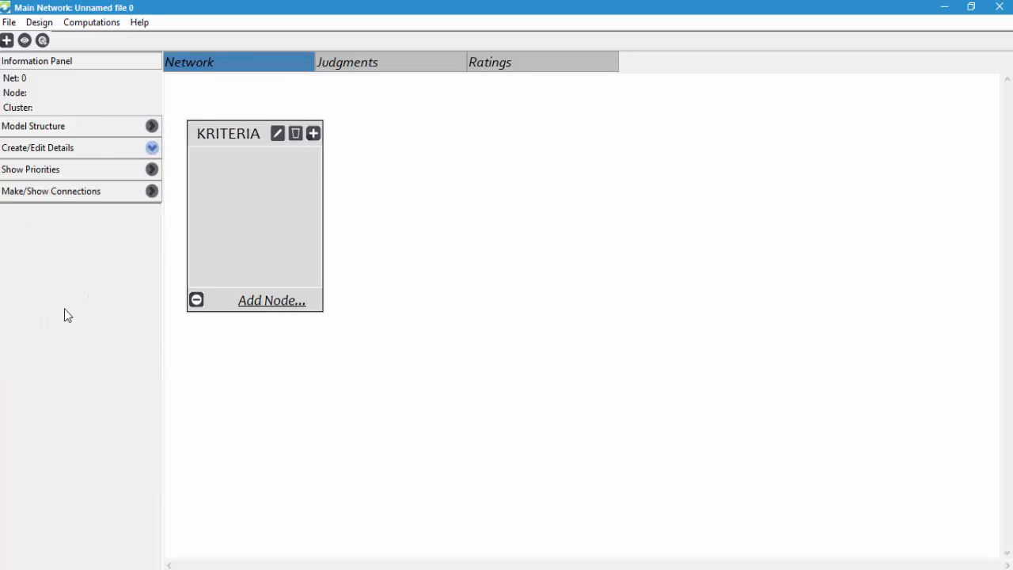
{"action": "left_click_drag", "start_coordinate": [238, 138], "coordinate": [465, 144]}
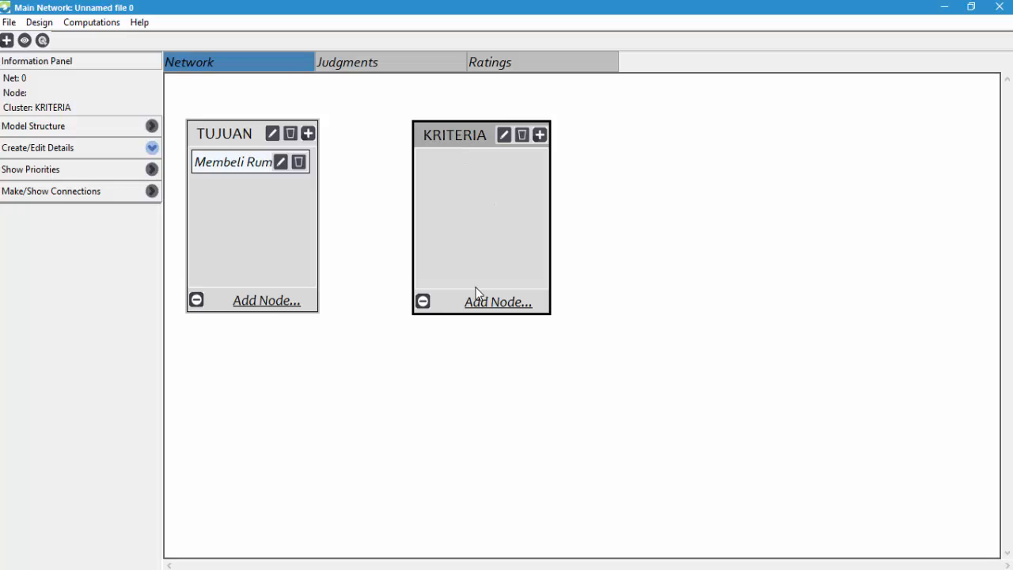
- Add the nodes "Lokasi" and "Harga" to the KRITERIA cluster, following the hierarchy diagram in Word
{"action": "left_click", "coordinate": [486, 308]}
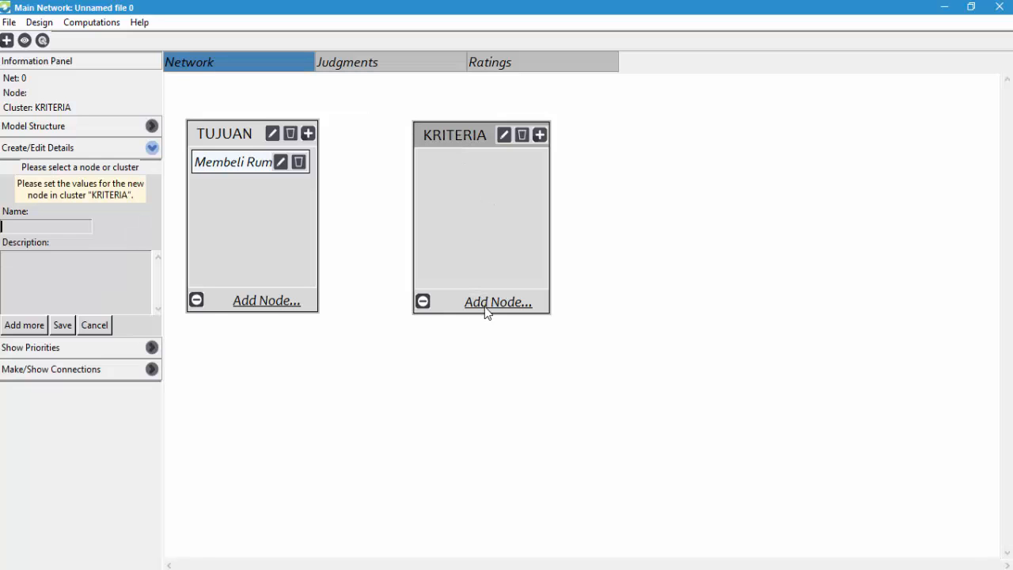
{"action": "left_click", "coordinate": [46, 228]}
{"action": "type", "text": "Lokasi"}
{"action": "left_click", "coordinate": [28, 330]}
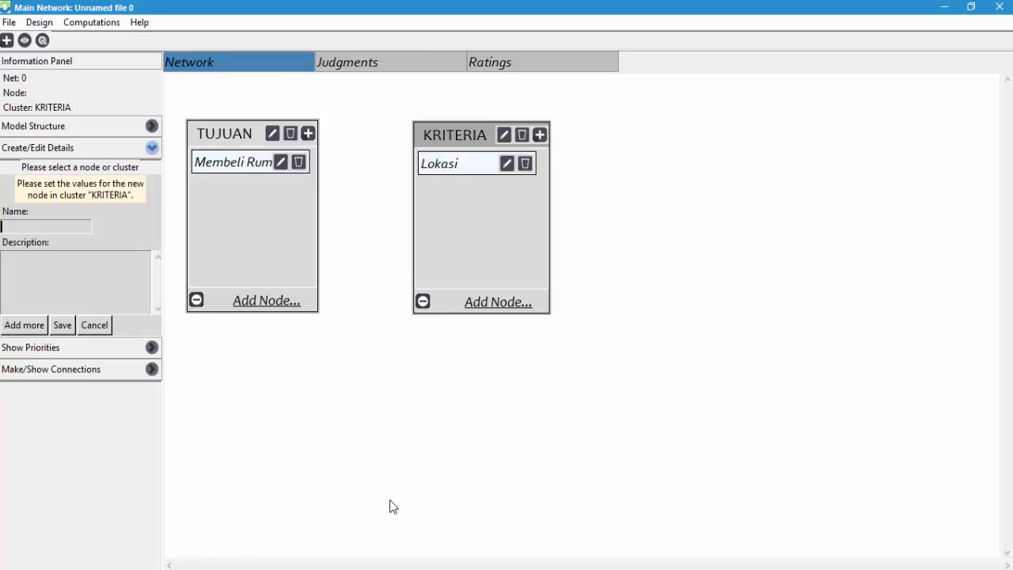
{"action": "left_click", "coordinate": [370, 568]}
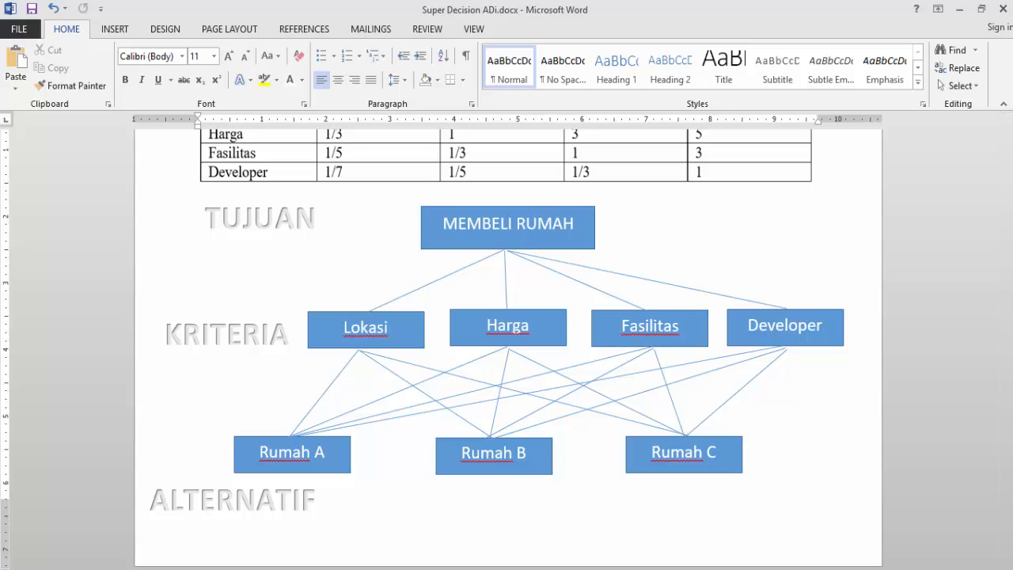
{"action": "left_click", "coordinate": [370, 568]}
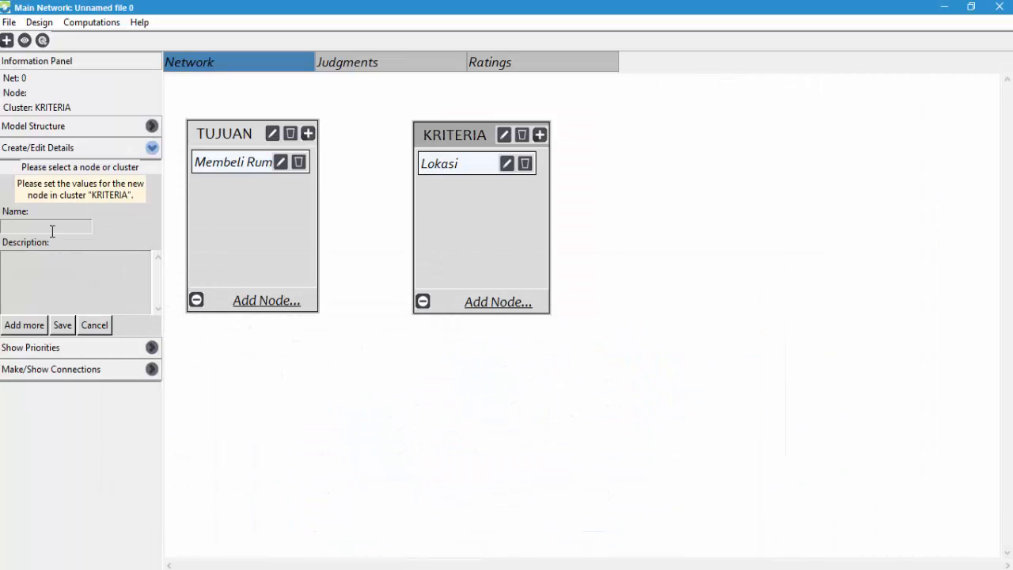
{"action": "type", "text": "Harga"}
{"action": "left_click", "coordinate": [24, 324]}
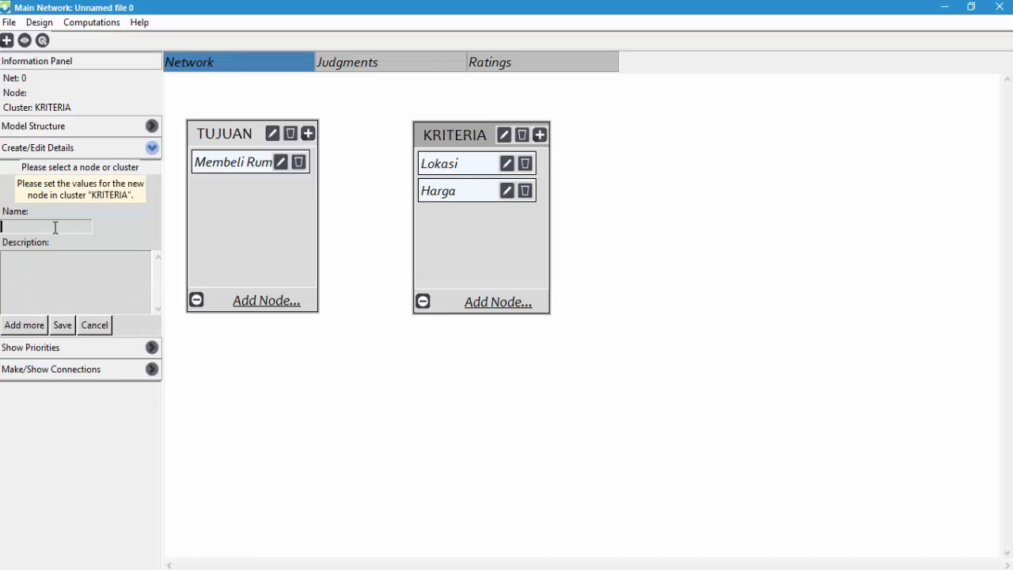
- Add the nodes "Fasilitas" and "Developer" to the KRITERIA cluster and finish adding criteria
{"action": "type", "text": "Fasilitas"}
{"action": "key", "text": "Tab"}
{"action": "left_click", "coordinate": [26, 325]}
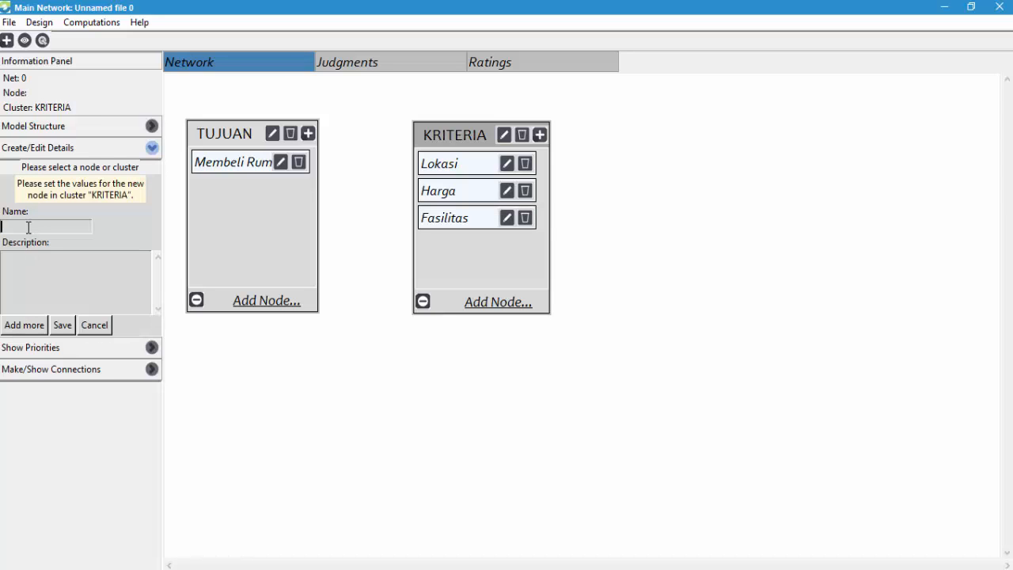
{"action": "type", "text": "Developer"}
{"action": "left_click", "coordinate": [63, 325]}
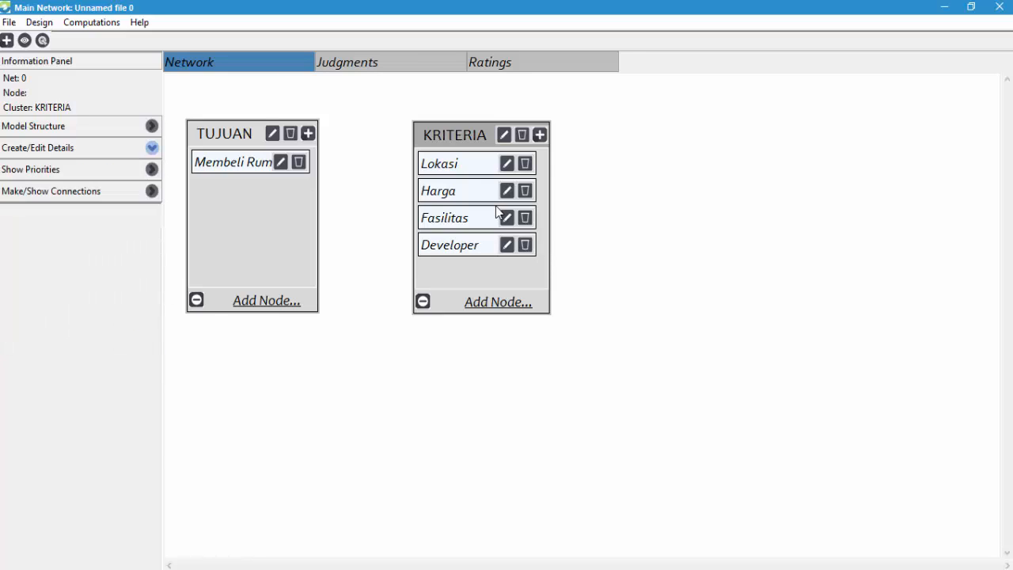
{"action": "left_click", "coordinate": [562, 171]}
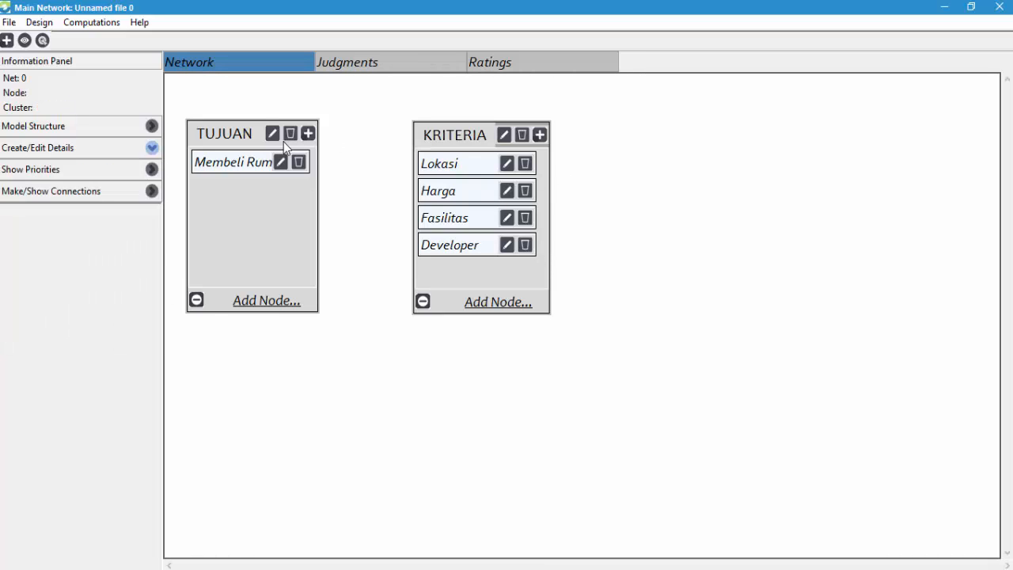
- Create a new cluster named "ALTERNATIF" and place it to the right of the KRITERIA cluster
{"action": "left_click", "coordinate": [6, 39]}
{"action": "type", "text": "AL"}
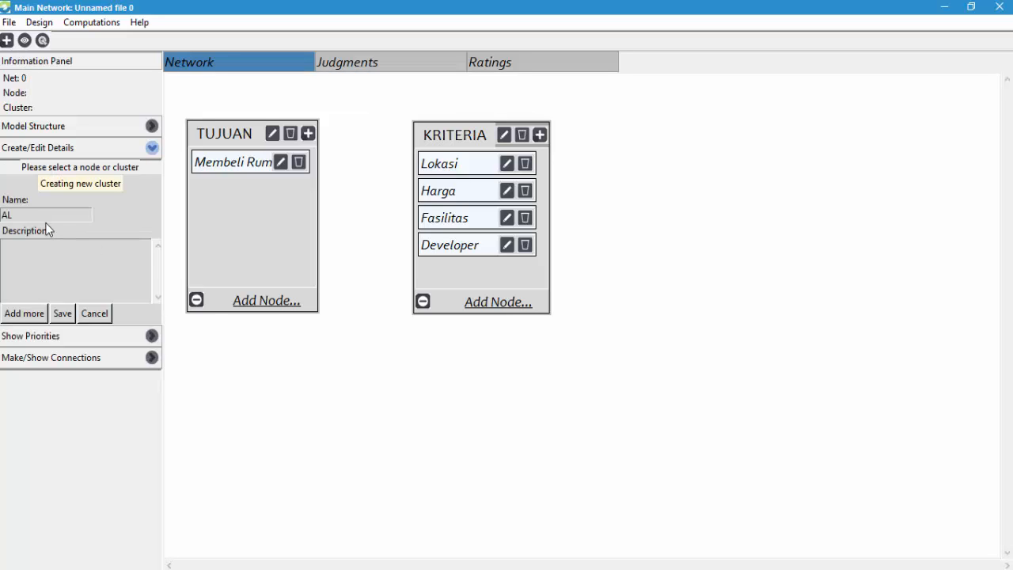
{"action": "type", "text": "TERna"}
{"action": "key", "text": "BackSpace"}
{"action": "key", "text": "BackSpace"}
{"action": "type", "text": "NATIF"}
{"action": "left_click", "coordinate": [62, 314]}
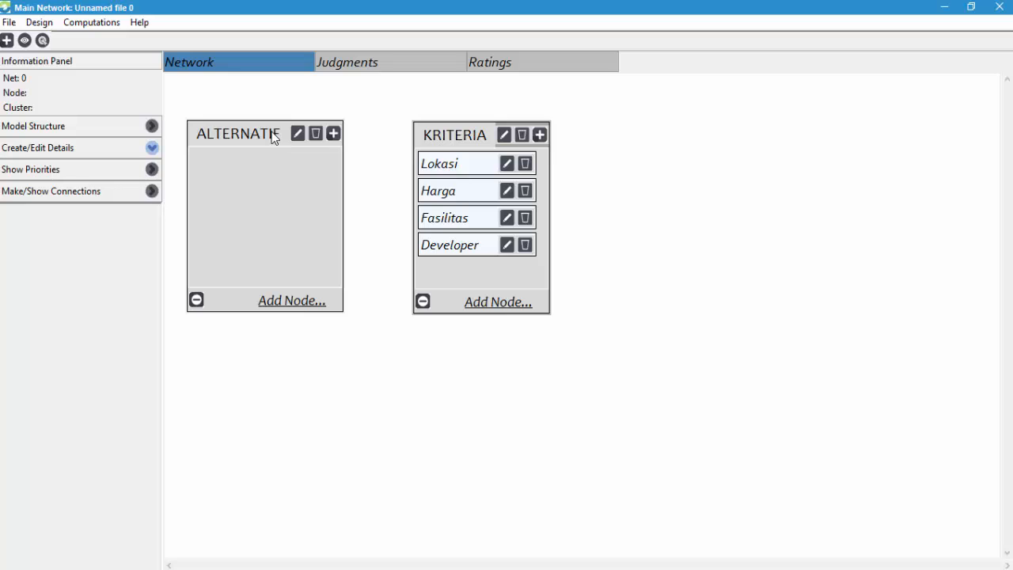
{"action": "left_click_drag", "start_coordinate": [272, 136], "coordinate": [714, 135]}
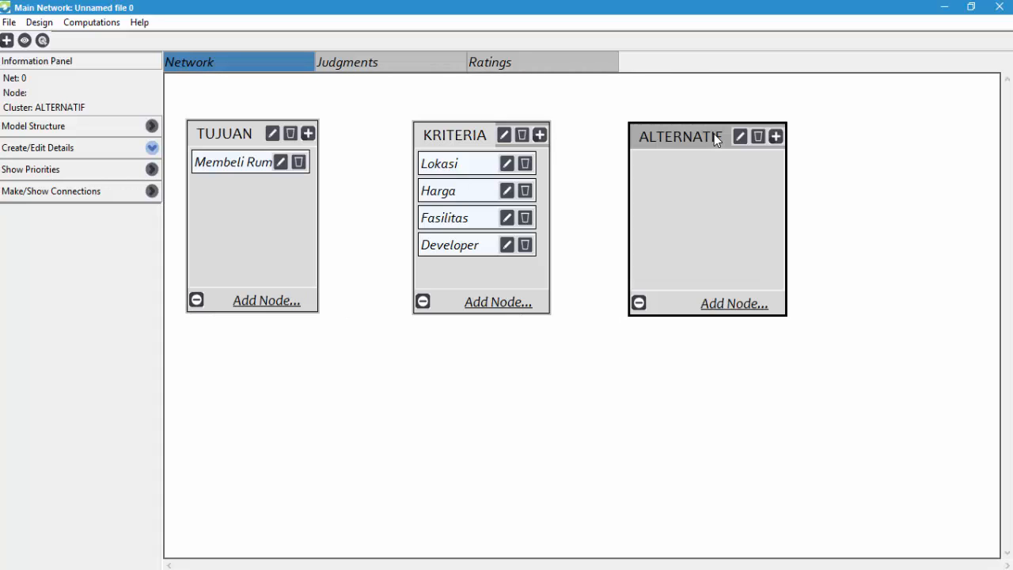
- Add the nodes "Rumah A", "Rumah B" and "Rumah C" to the ALTERNATIF cluster
{"action": "left_click", "coordinate": [735, 306]}
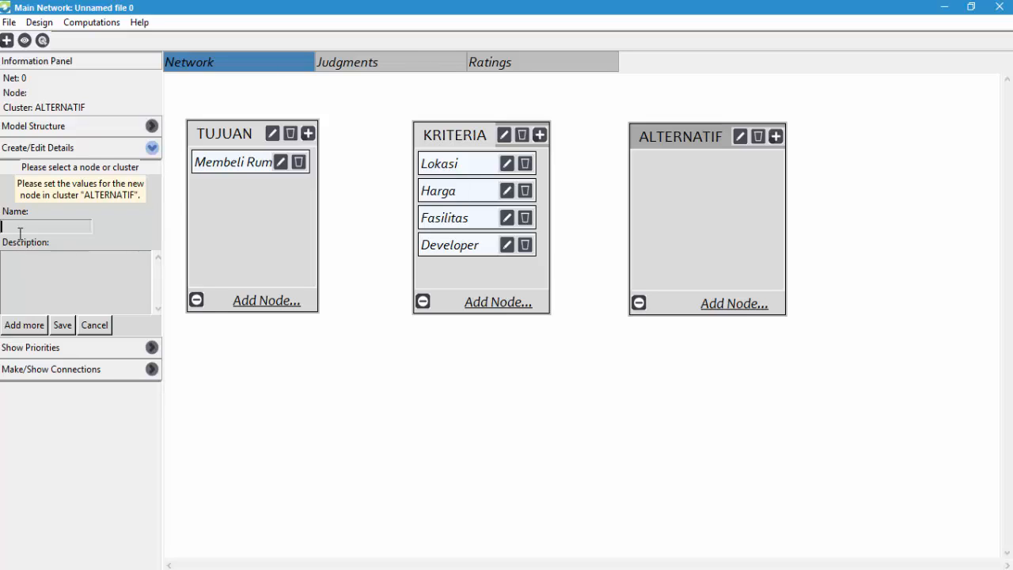
{"action": "type", "text": "Rumah A"}
{"action": "left_click", "coordinate": [40, 325]}
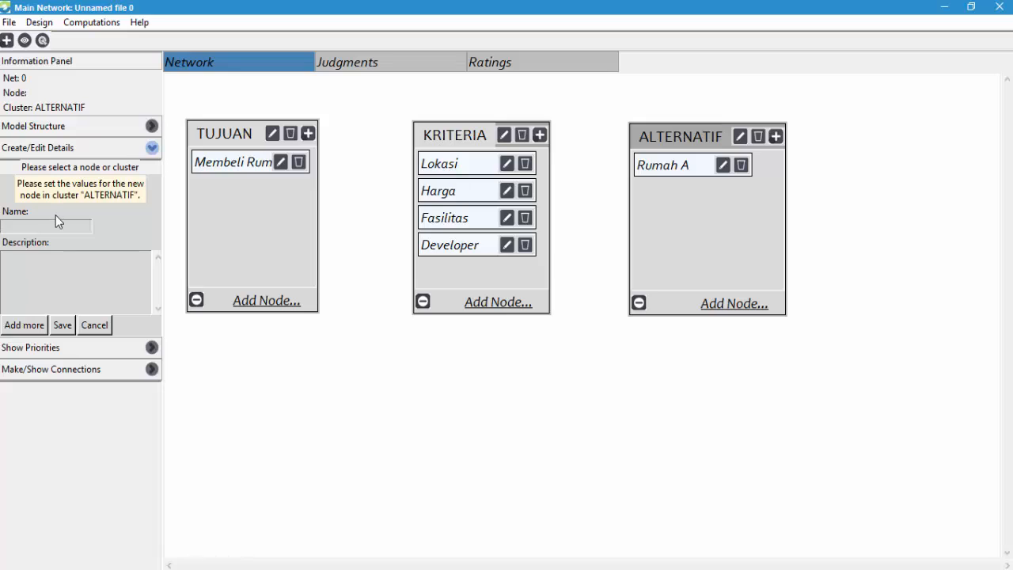
{"action": "type", "text": "Rumah B"}
{"action": "left_click", "coordinate": [30, 325]}
{"action": "type", "text": "Rumah"}
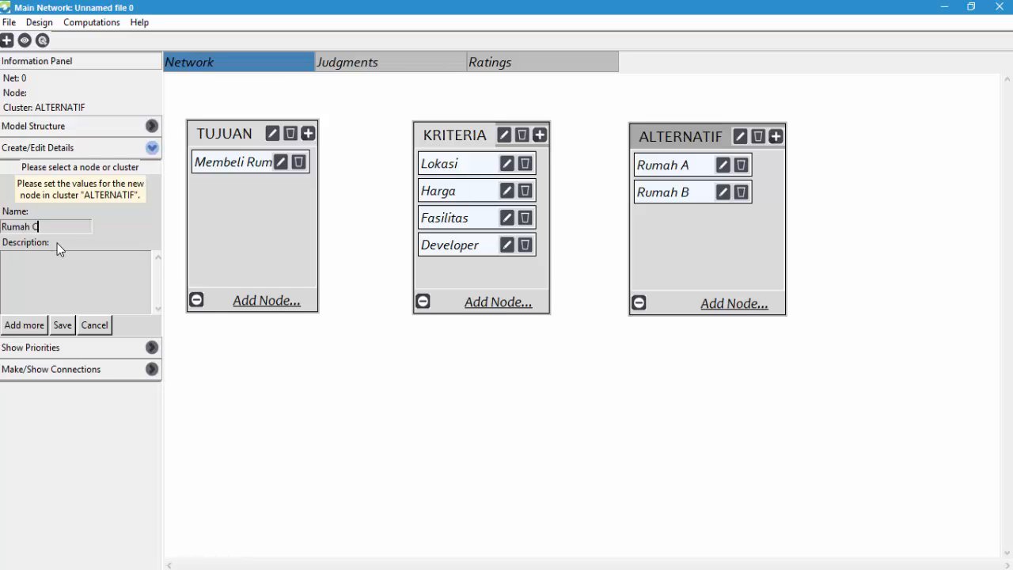
{"action": "left_click", "coordinate": [63, 324]}
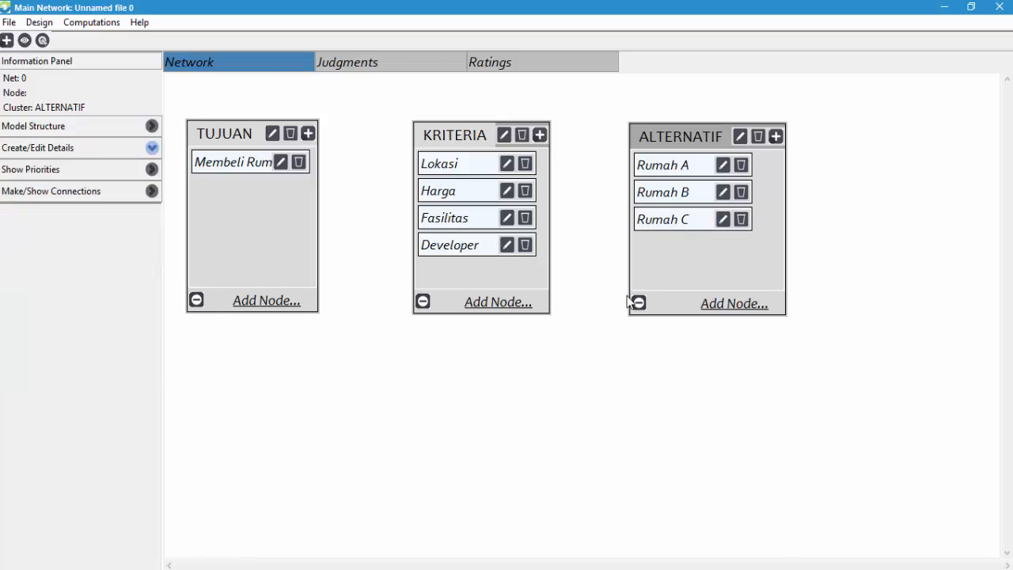
{"action": "left_click", "coordinate": [587, 398]}
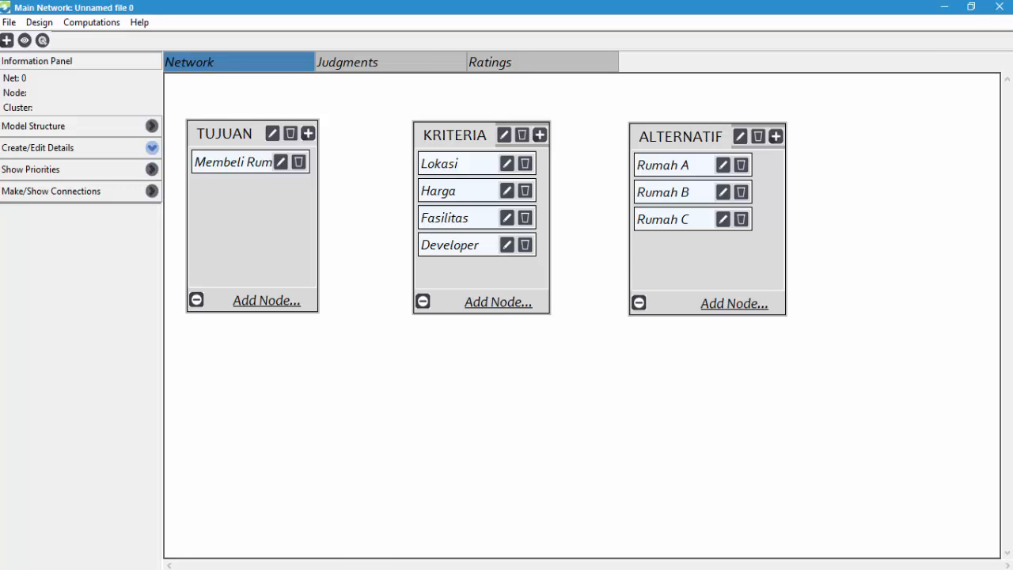
- Review the Word hierarchy diagram and connect the Membeli Rumah node to Lokasi, Harga, Fasilitas and Developer
{"action": "left_click", "coordinate": [440, 569]}
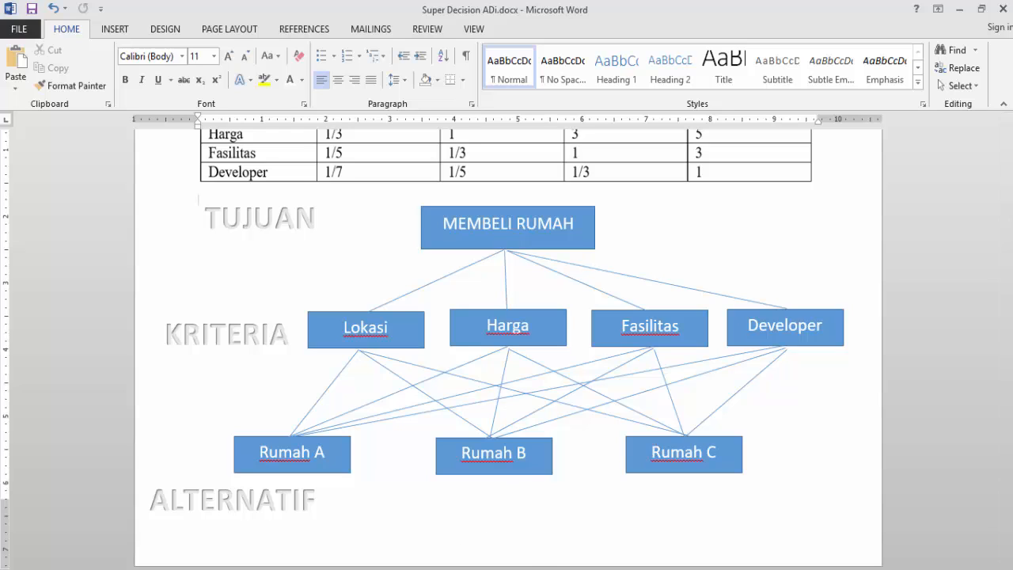
{"action": "left_click", "coordinate": [448, 567]}
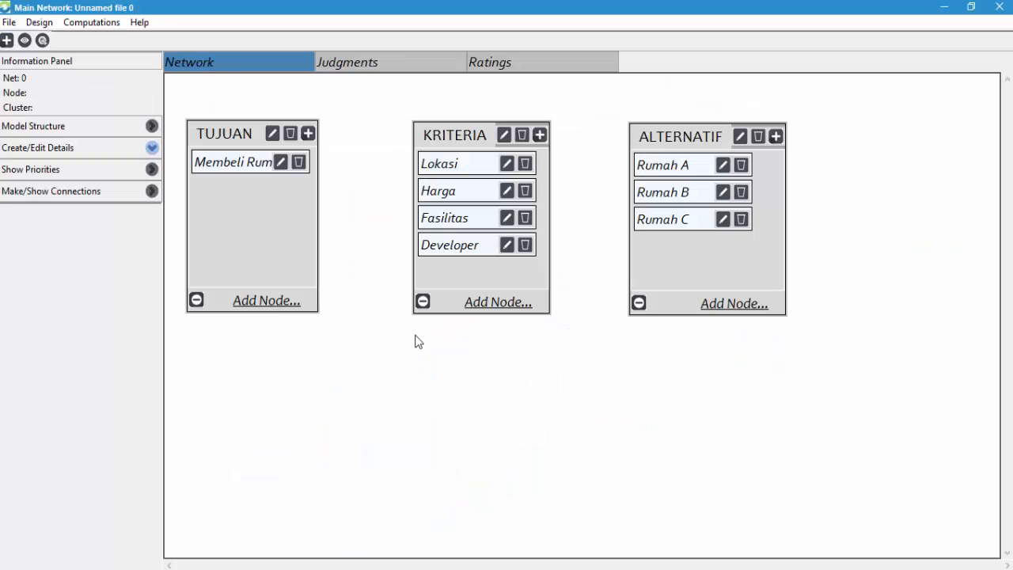
{"action": "left_click", "coordinate": [43, 40]}
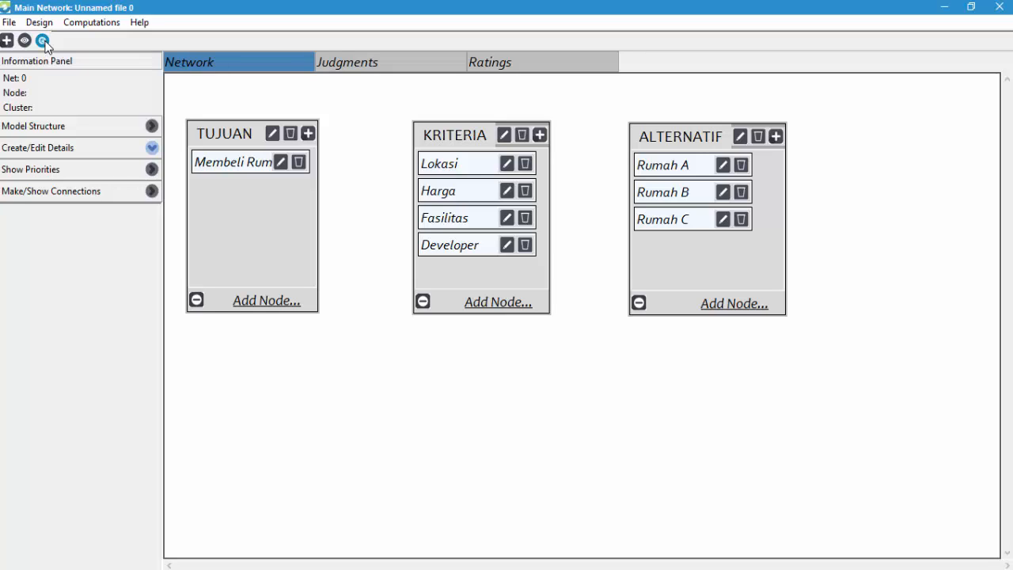
{"action": "left_click", "coordinate": [254, 173]}
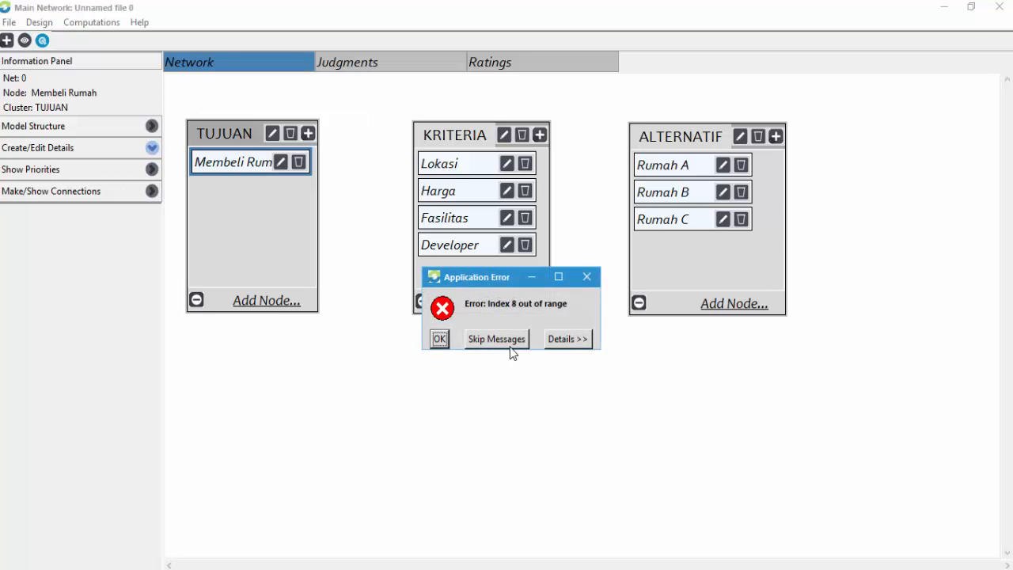
{"action": "left_click", "coordinate": [443, 339]}
{"action": "left_click", "coordinate": [252, 169]}
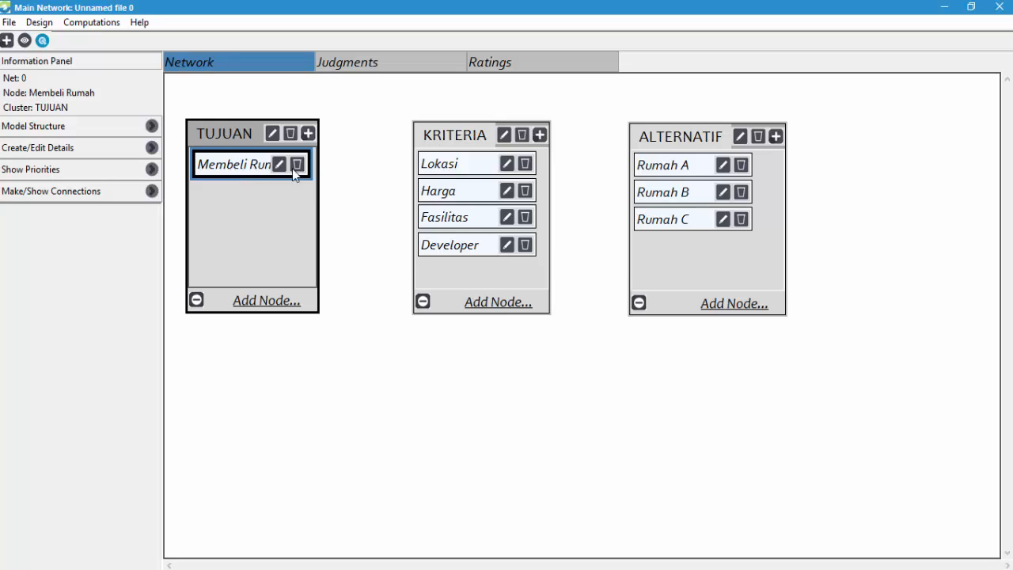
{"action": "left_click", "coordinate": [425, 164]}
{"action": "left_click", "coordinate": [452, 200]}
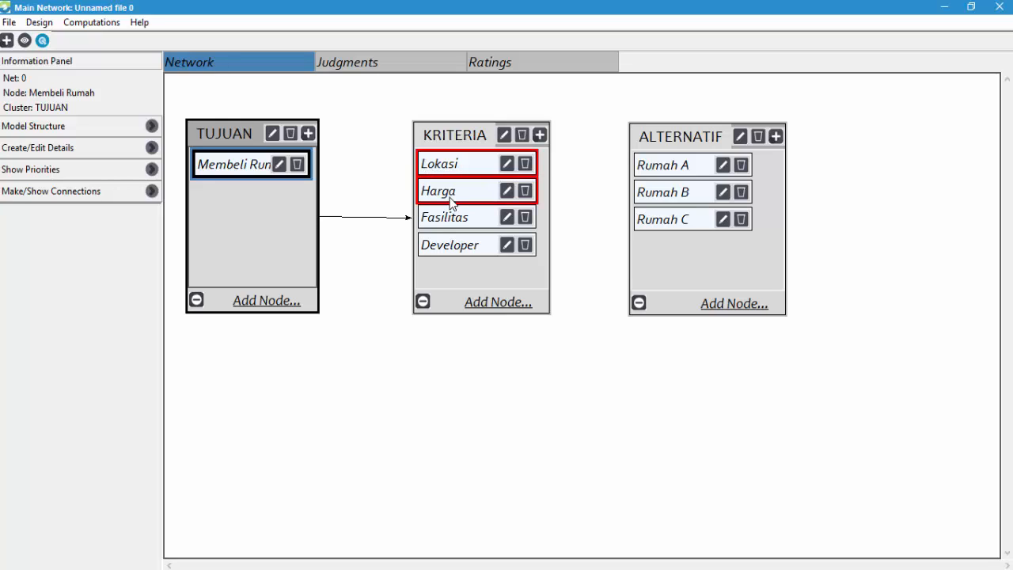
{"action": "left_click", "coordinate": [452, 218]}
{"action": "left_click", "coordinate": [467, 252]}
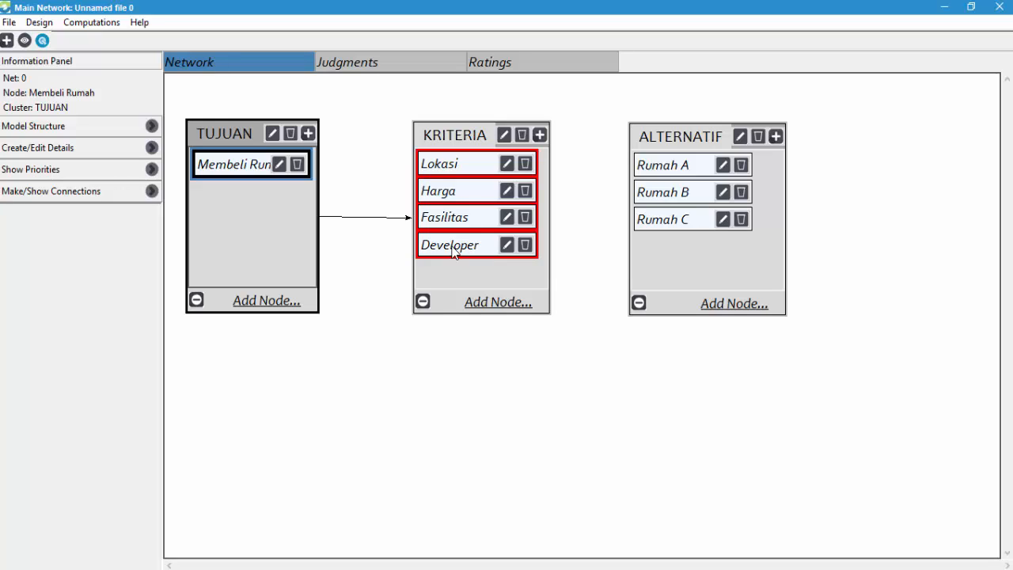
{"action": "left_click", "coordinate": [388, 277]}
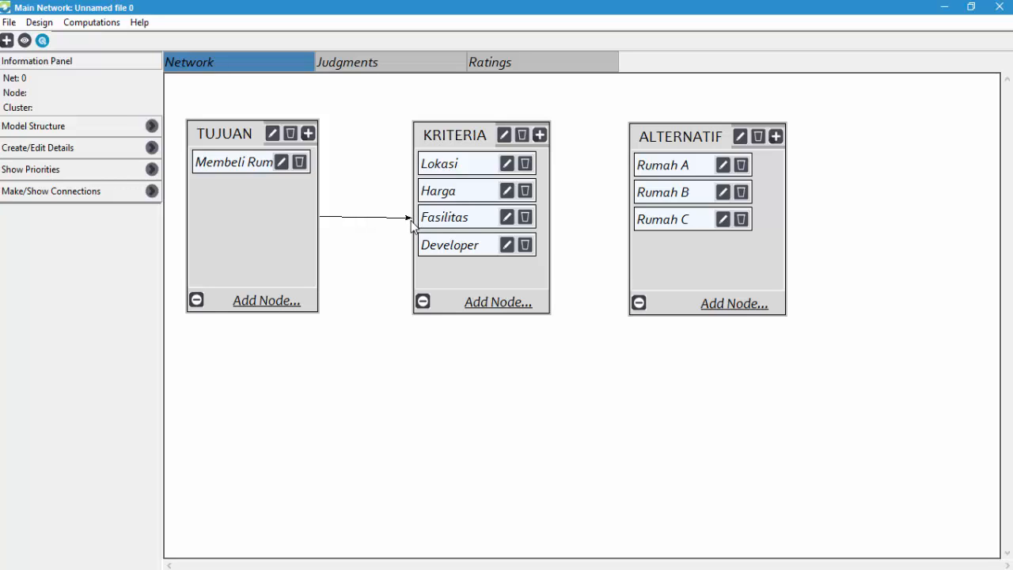
- Connect the Lokasi criterion to the alternatives Rumah A, Rumah B and Rumah C
{"action": "left_click", "coordinate": [480, 169]}
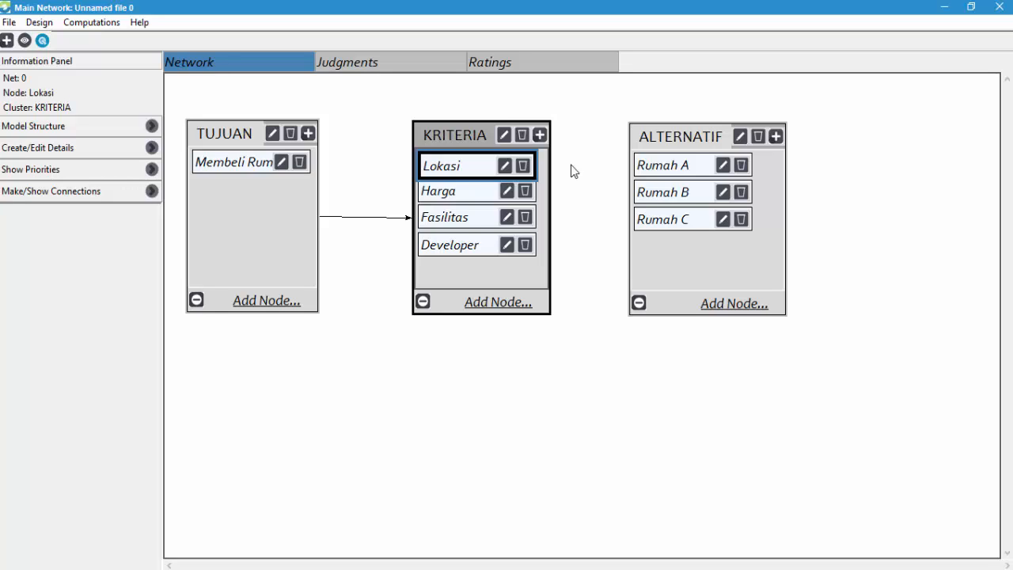
{"action": "left_click", "coordinate": [660, 171]}
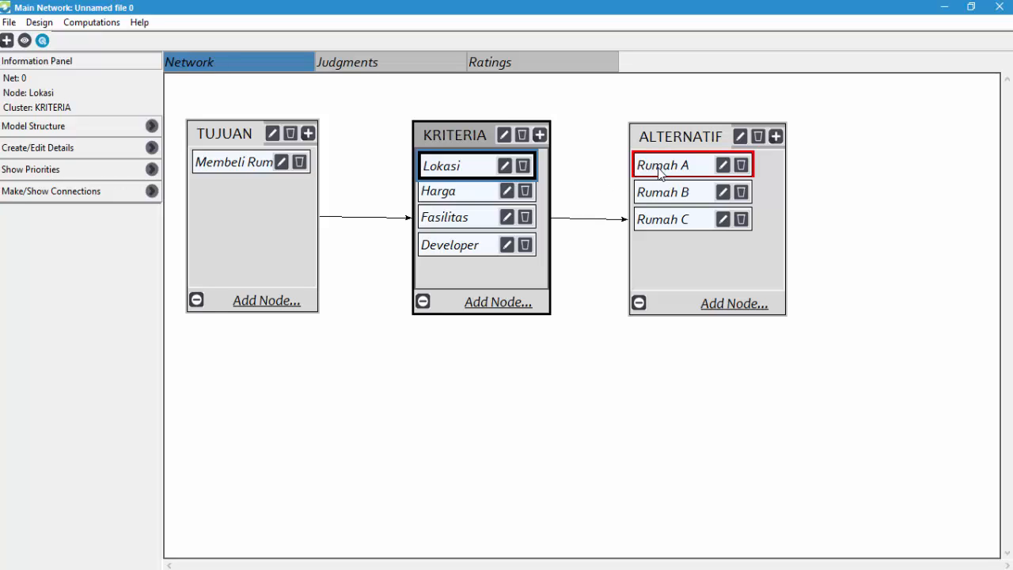
{"action": "left_click", "coordinate": [666, 196]}
{"action": "left_click", "coordinate": [677, 218]}
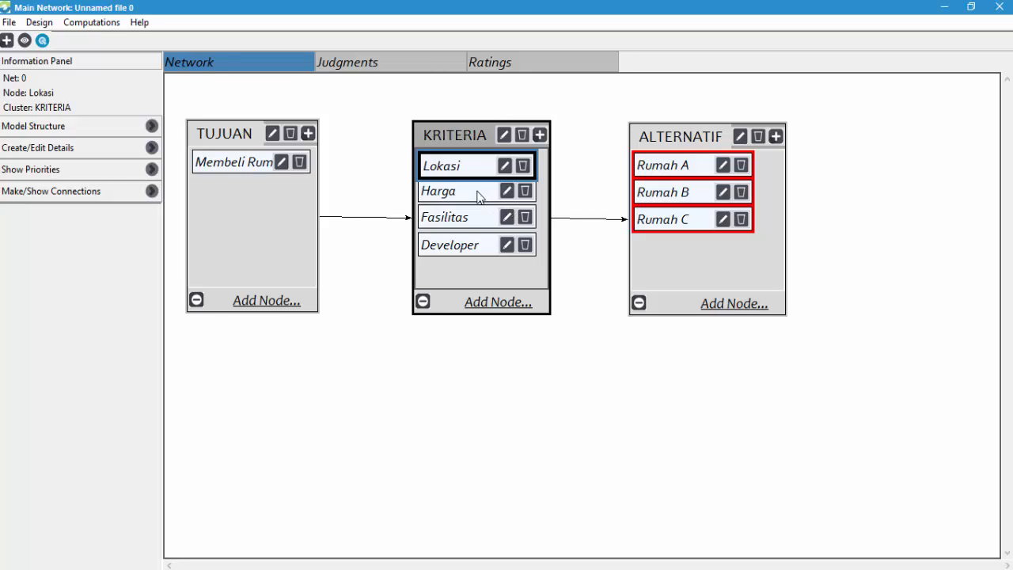
- Connect the Harga criterion to the alternatives Rumah A, Rumah B and Rumah C
{"action": "left_click", "coordinate": [479, 194]}
{"action": "left_click", "coordinate": [659, 166]}
{"action": "left_click", "coordinate": [665, 193]}
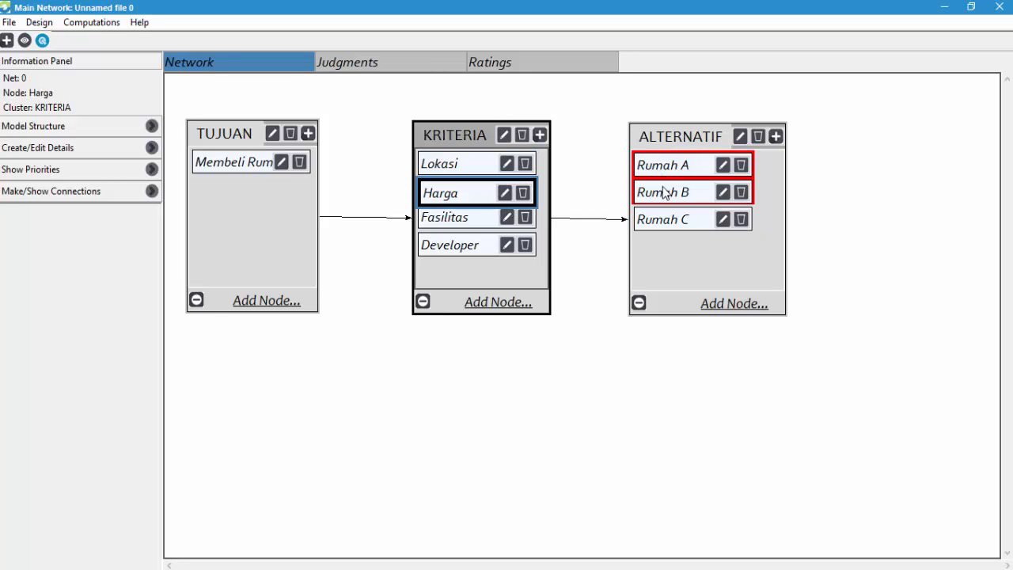
{"action": "left_click", "coordinate": [670, 220]}
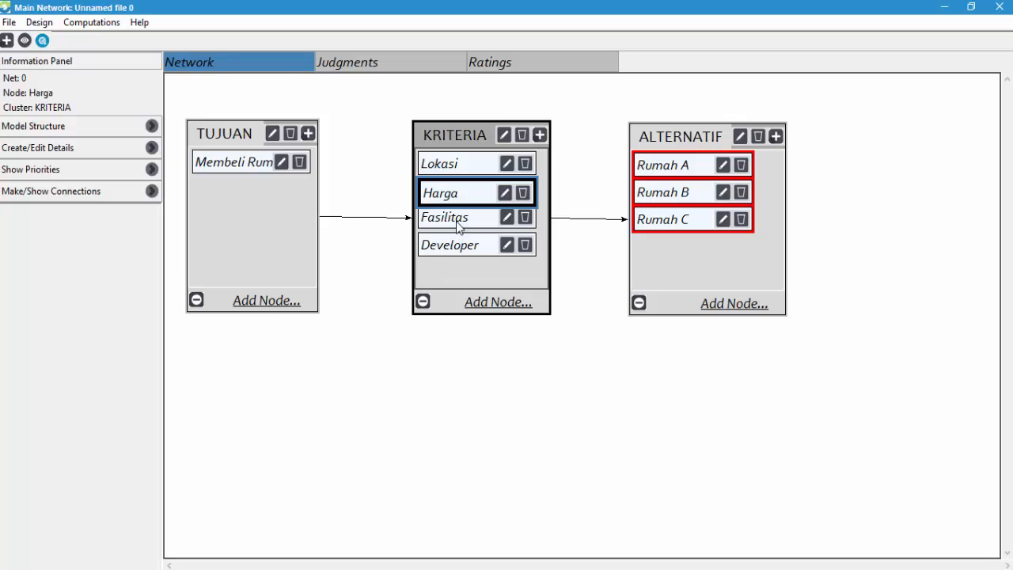
- Connect the Fasilitas criterion to the alternatives Rumah A, Rumah B and Rumah C
{"action": "left_click", "coordinate": [459, 225]}
{"action": "left_click", "coordinate": [686, 171]}
{"action": "left_click", "coordinate": [685, 194]}
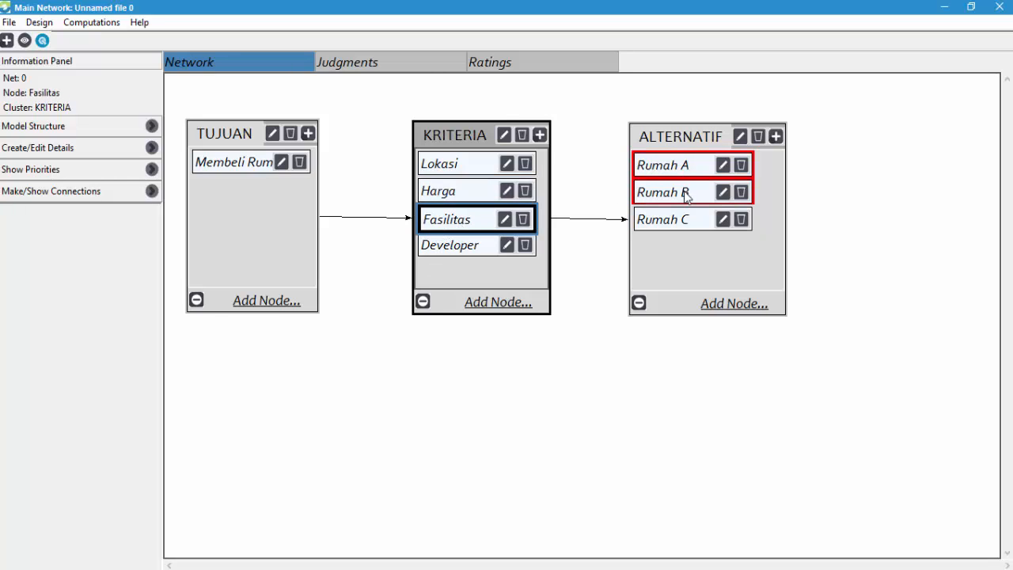
{"action": "left_click", "coordinate": [693, 222]}
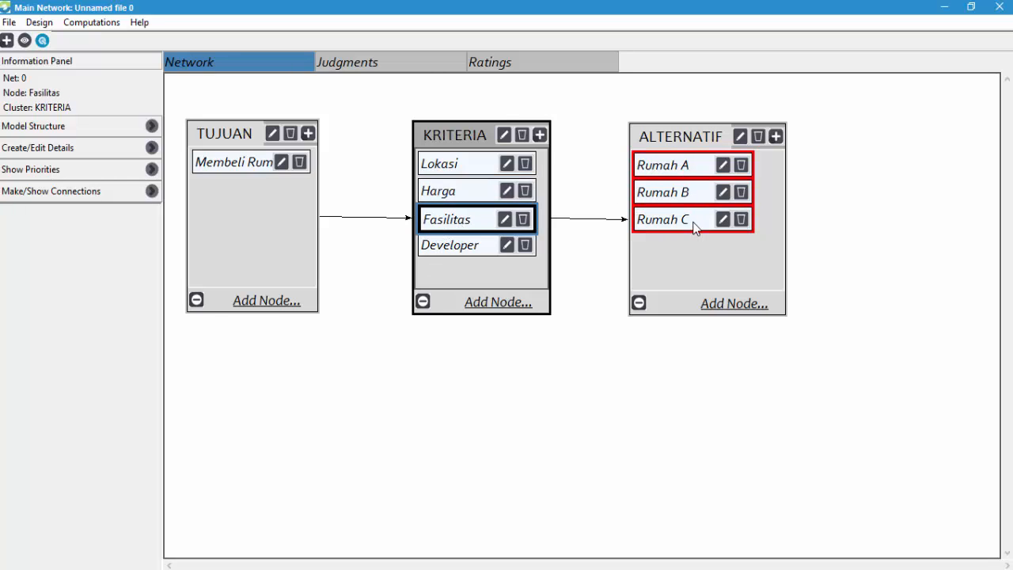
- Connect the Developer criterion to the alternatives Rumah A, Rumah B and Rumah C
{"action": "left_click", "coordinate": [481, 250]}
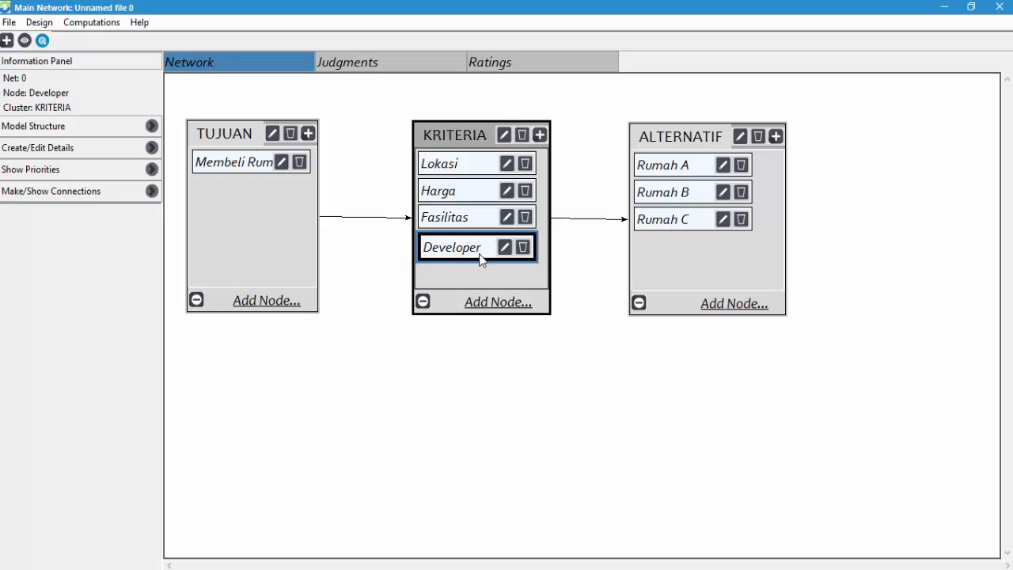
{"action": "left_click", "coordinate": [691, 172]}
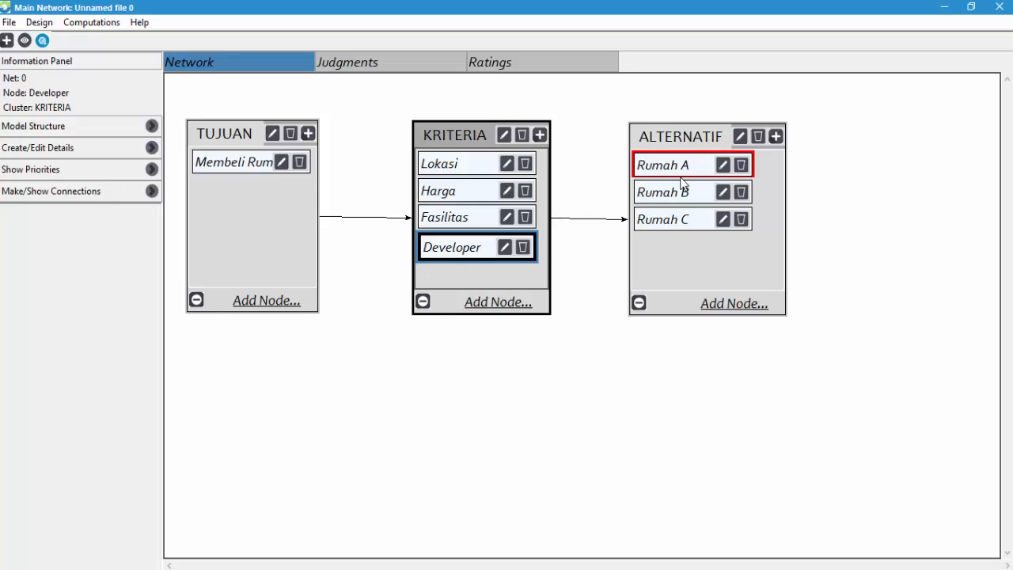
{"action": "left_click", "coordinate": [682, 196]}
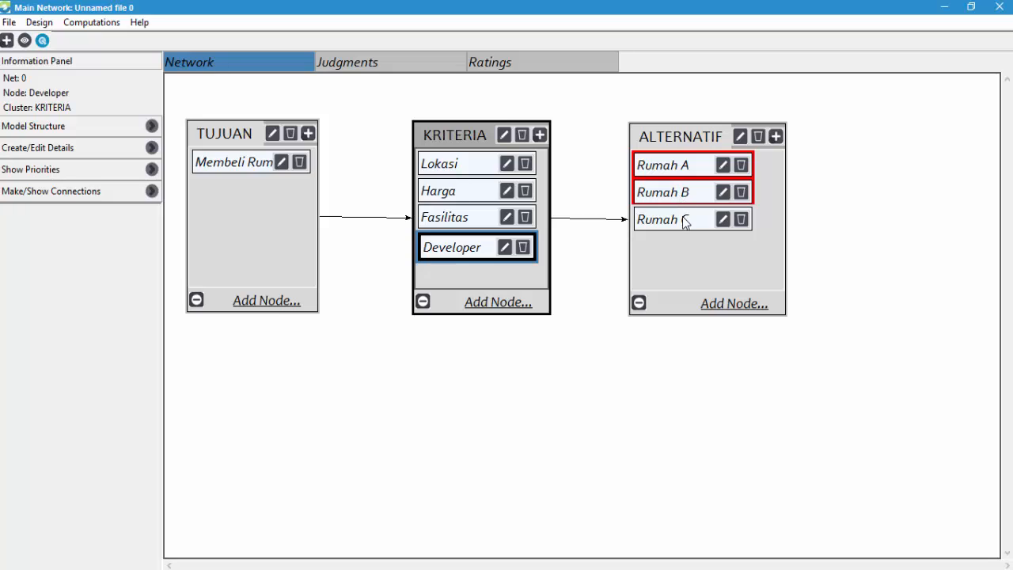
{"action": "left_click", "coordinate": [686, 224]}
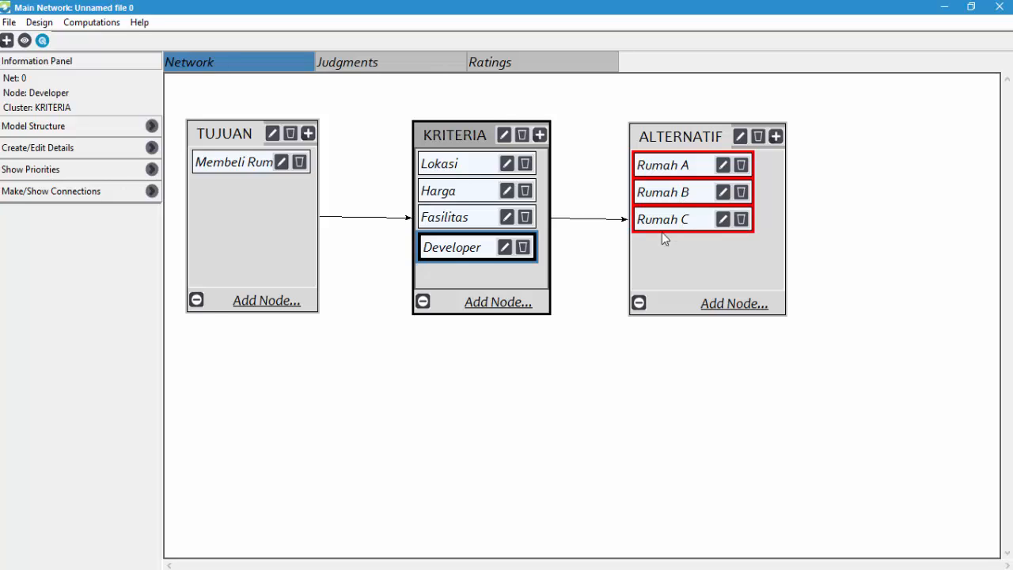
{"action": "left_click", "coordinate": [569, 334]}
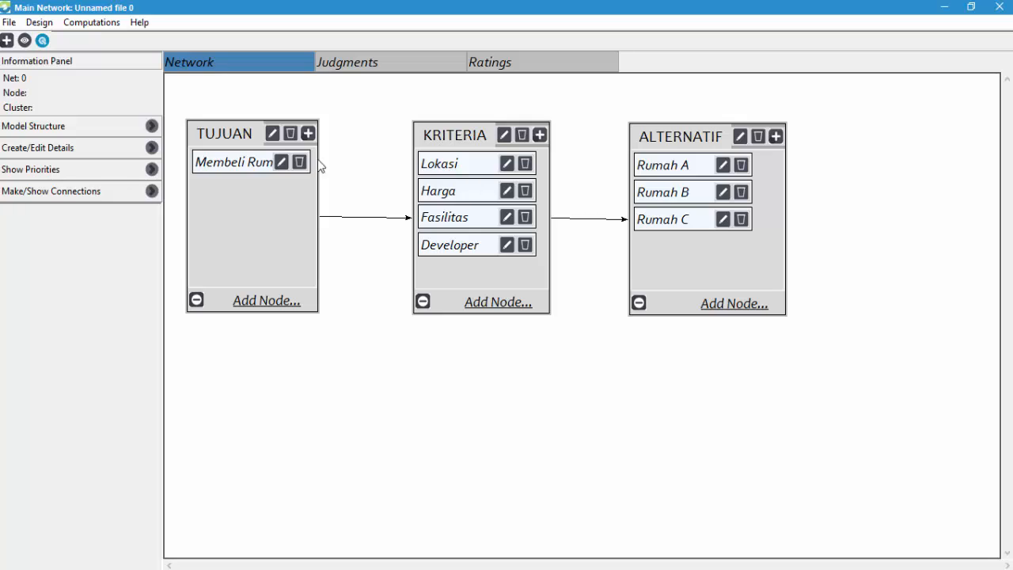
- Check the existing connections of Membeli Rumah, each of the four criteria and Rumah A
{"action": "left_click", "coordinate": [250, 165]}
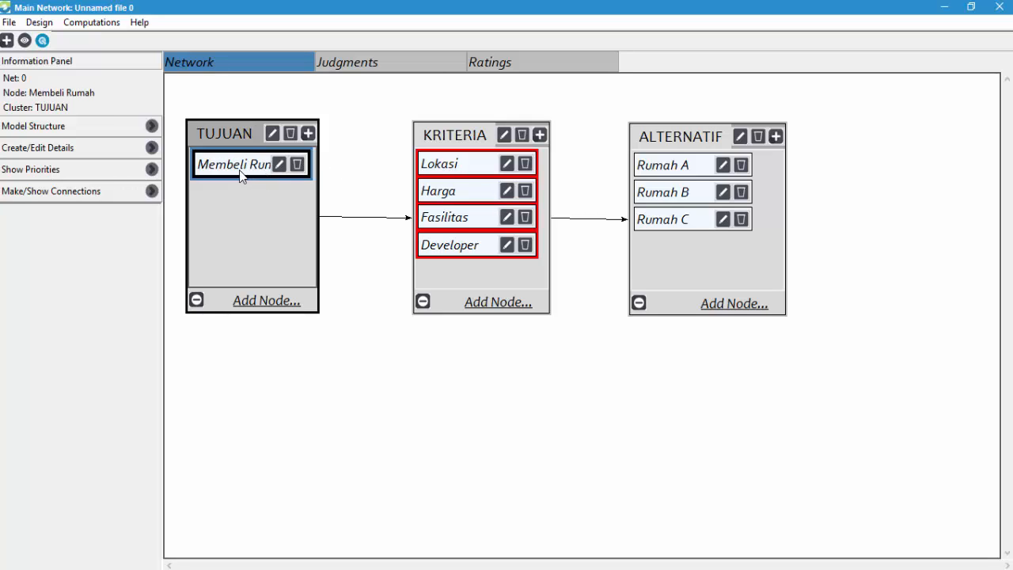
{"action": "left_click", "coordinate": [602, 172]}
{"action": "left_click", "coordinate": [490, 166]}
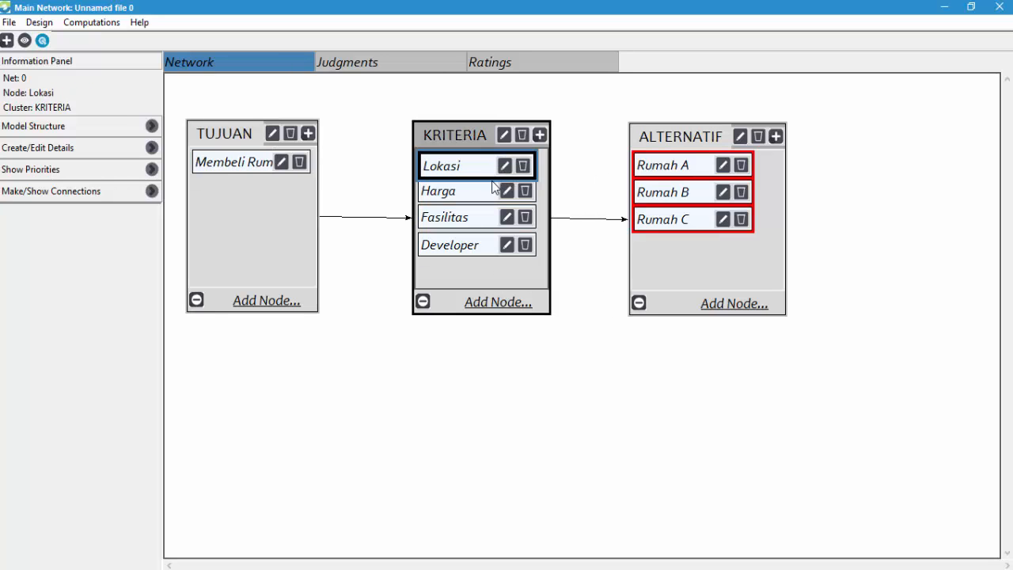
{"action": "left_click", "coordinate": [486, 196]}
{"action": "left_click", "coordinate": [480, 220]}
{"action": "left_click", "coordinate": [480, 247]}
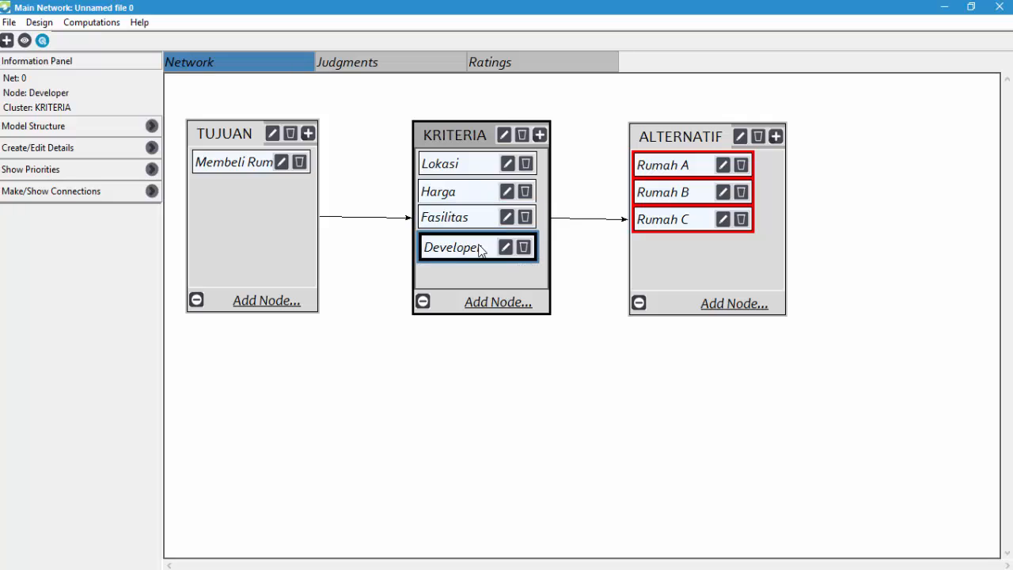
{"action": "left_click", "coordinate": [574, 265]}
{"action": "left_click", "coordinate": [701, 165]}
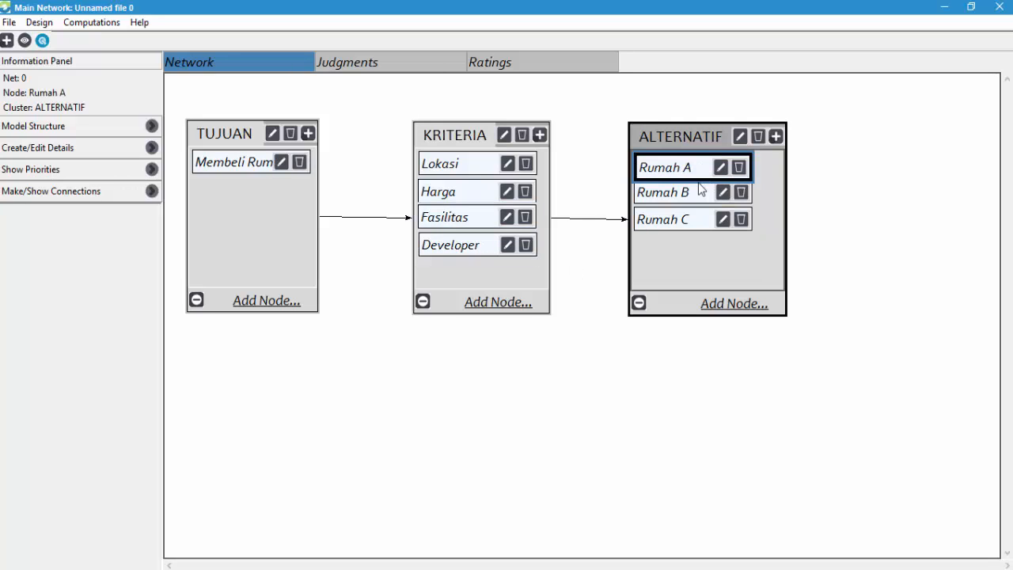
{"action": "left_click", "coordinate": [597, 174]}
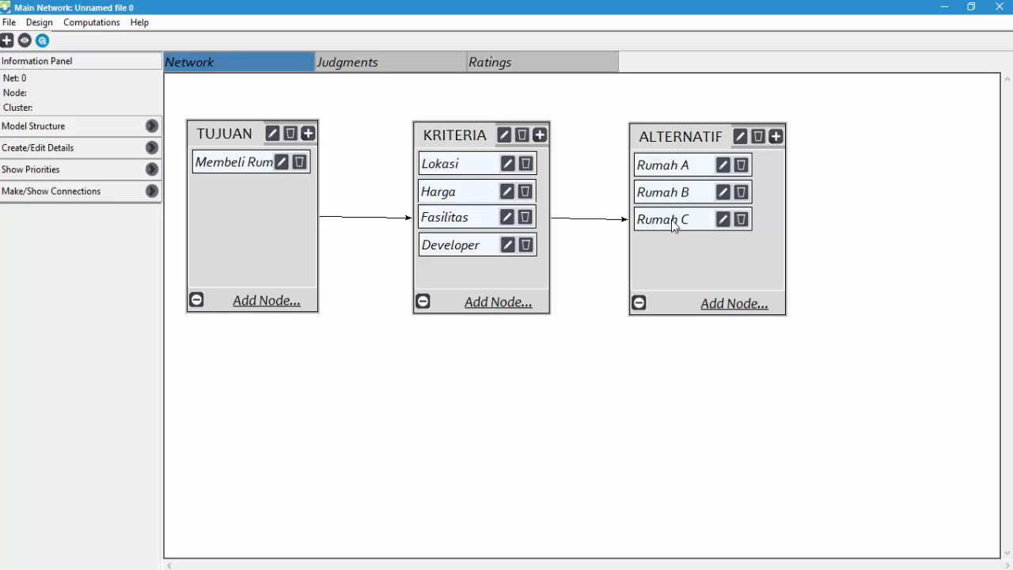
- Connect the Rumah A alternative back to the criteria Developer, Fasilitas, Harga and Lokasi
{"action": "left_click", "coordinate": [678, 175]}
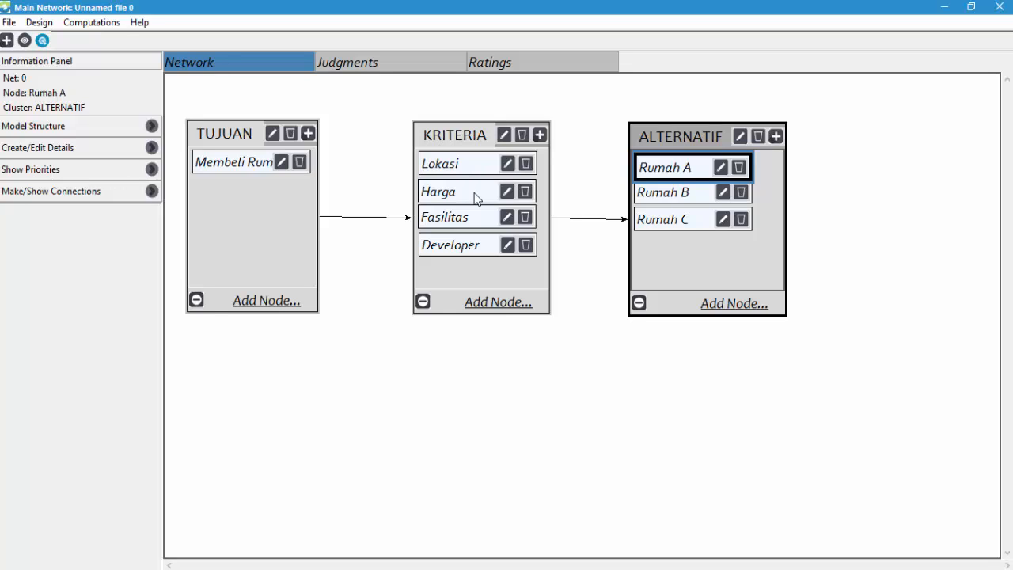
{"action": "left_click", "coordinate": [472, 249]}
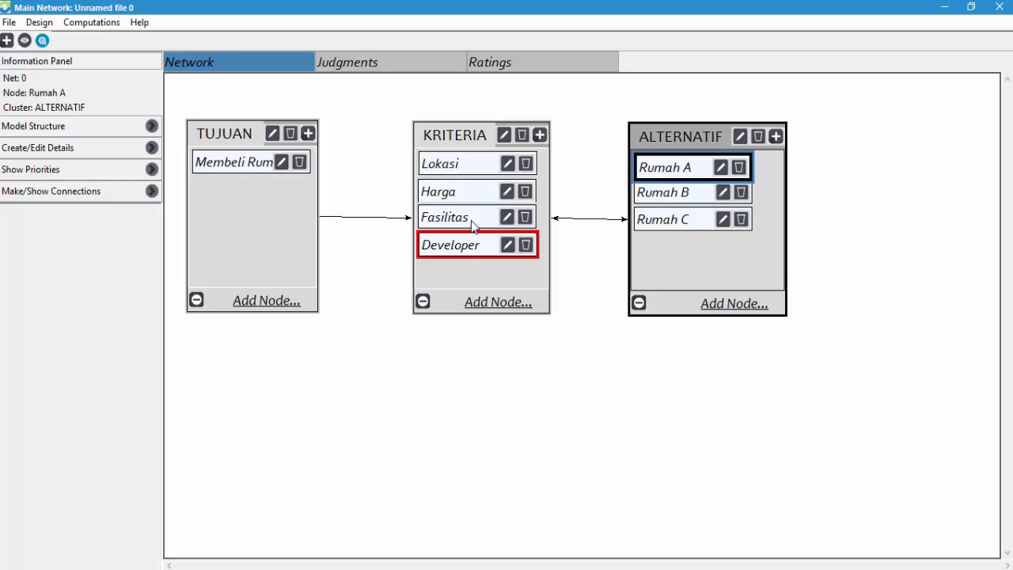
{"action": "left_click", "coordinate": [472, 222]}
{"action": "left_click", "coordinate": [472, 197]}
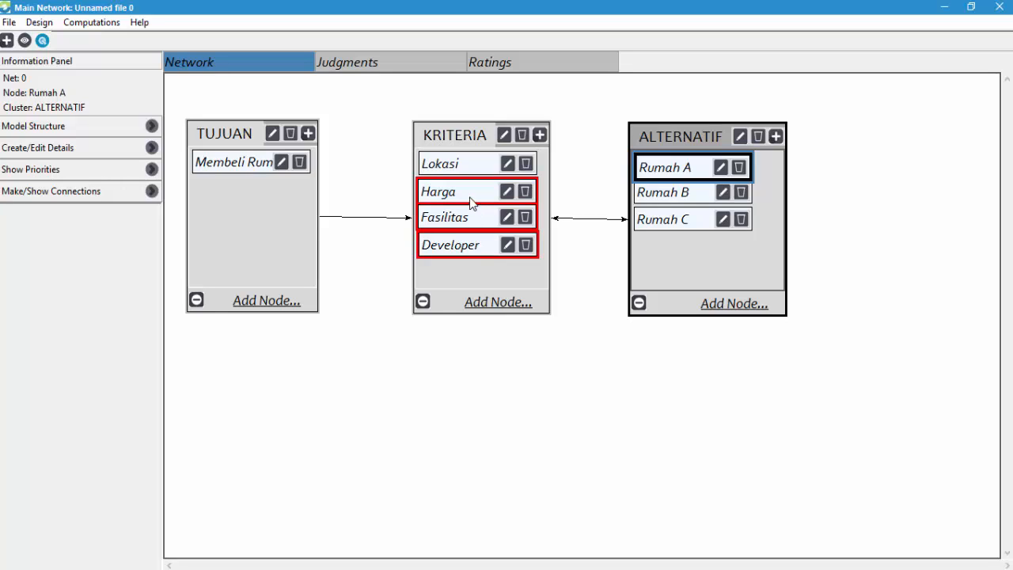
{"action": "left_click", "coordinate": [470, 170]}
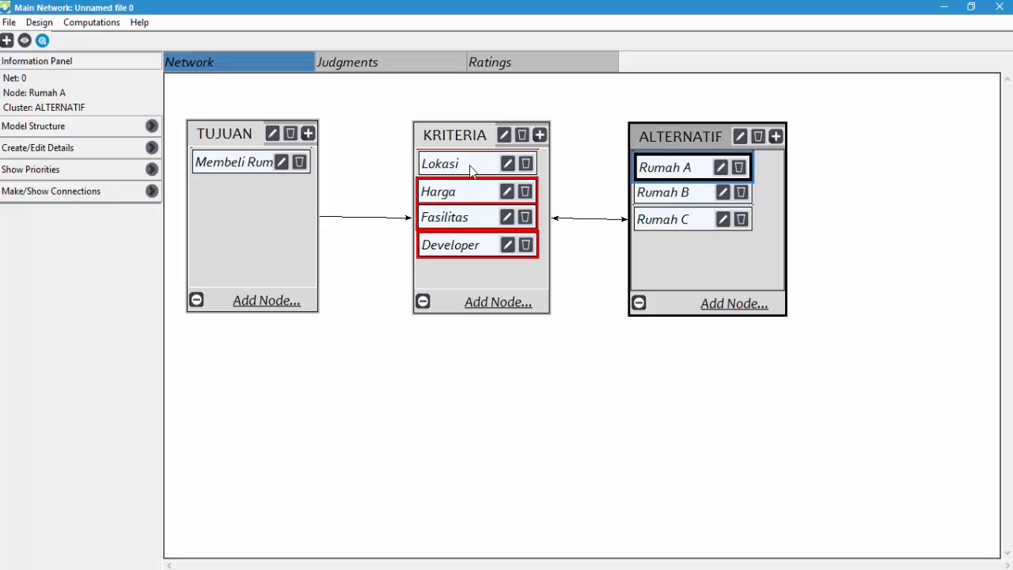
- Connect the Rumah B alternative back to the criteria Lokasi, Harga, Fasilitas and Developer
{"action": "left_click", "coordinate": [686, 195]}
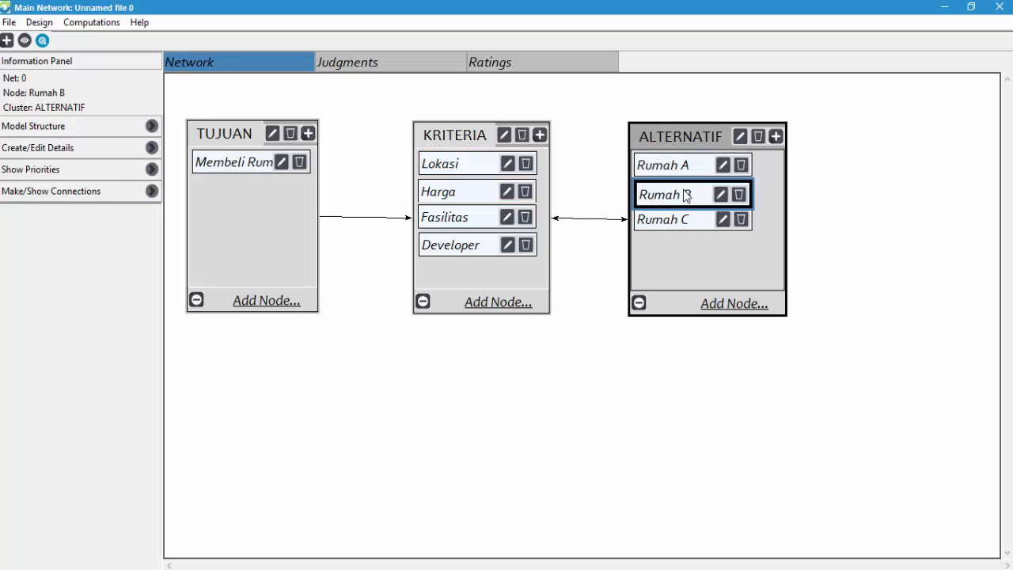
{"action": "left_click", "coordinate": [459, 168]}
{"action": "left_click", "coordinate": [467, 196]}
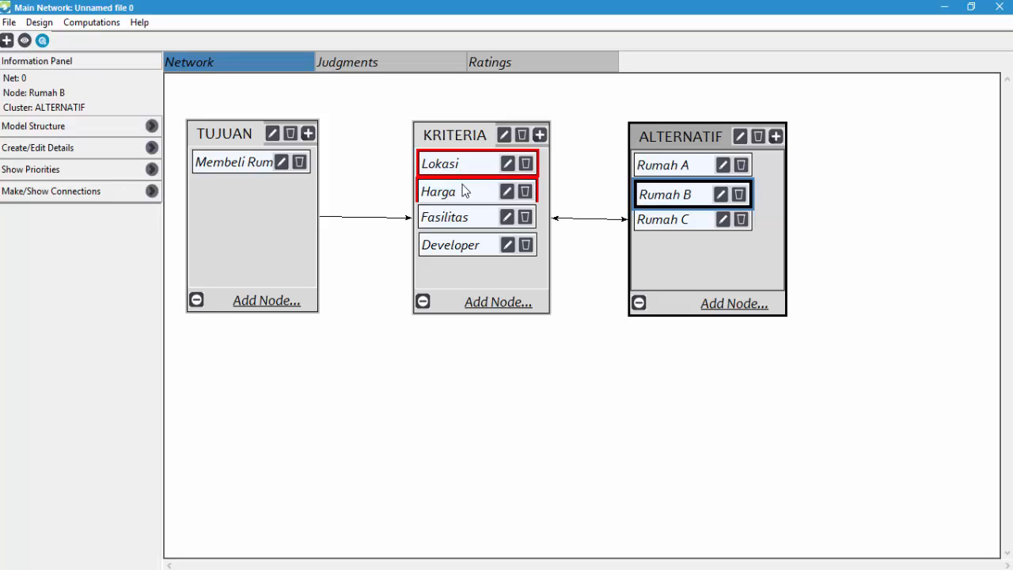
{"action": "left_click", "coordinate": [468, 218]}
{"action": "left_click", "coordinate": [478, 250]}
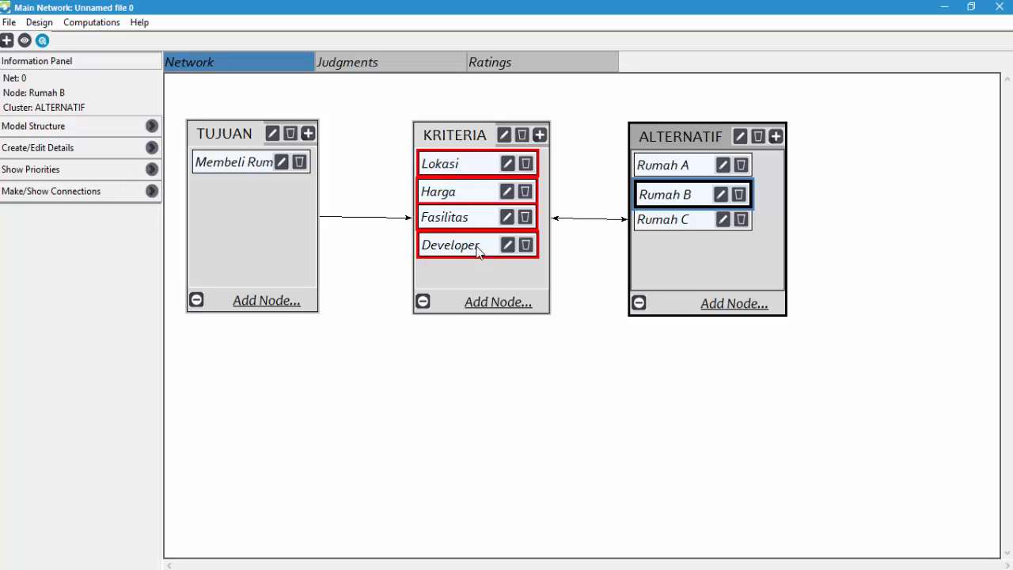
- Connect the Rumah C alternative back to the criteria Lokasi, Harga, Fasilitas and Developer
{"action": "left_click", "coordinate": [673, 224]}
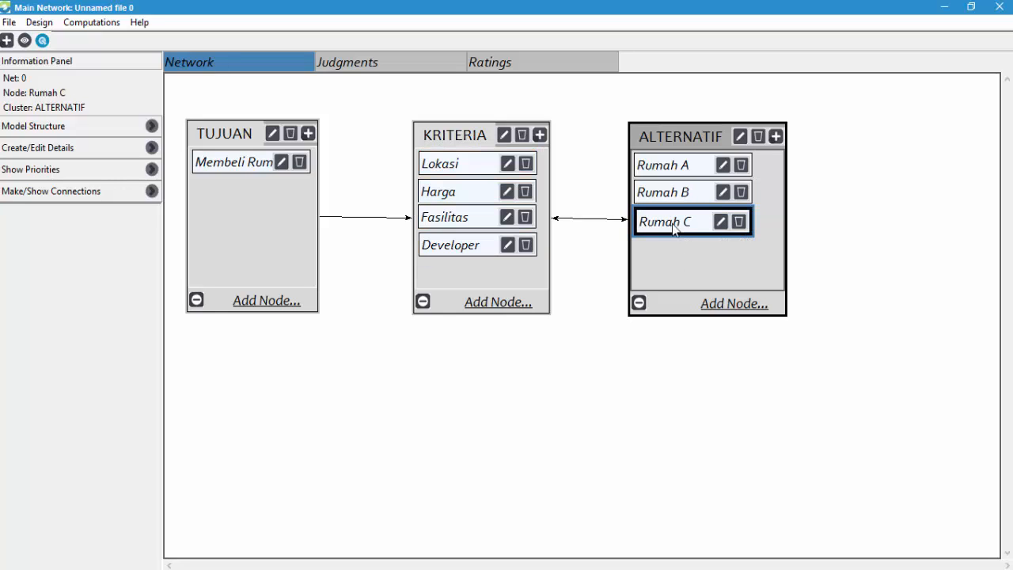
{"action": "left_click", "coordinate": [479, 168]}
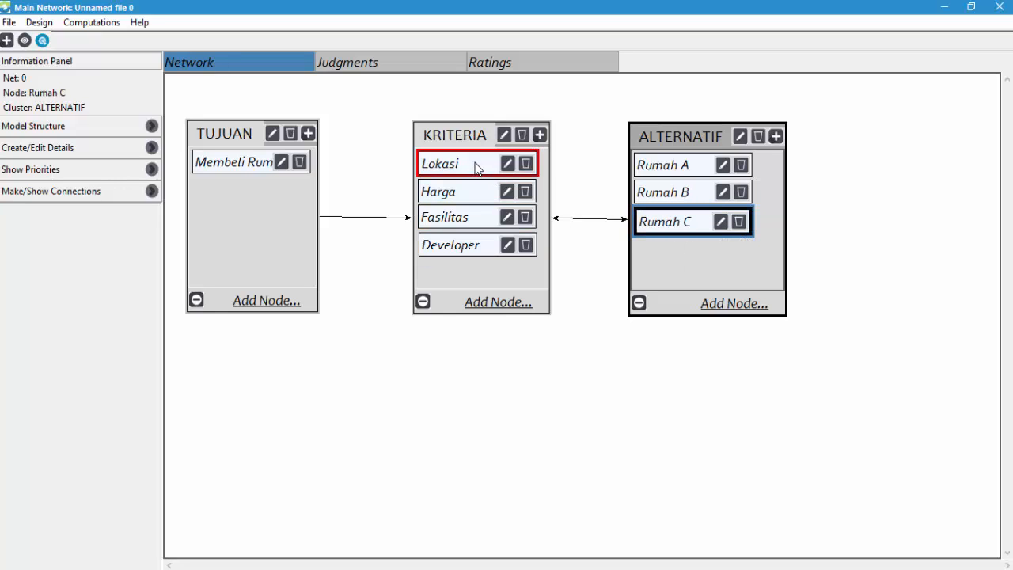
{"action": "left_click", "coordinate": [468, 197]}
{"action": "left_click", "coordinate": [466, 221]}
{"action": "left_click", "coordinate": [467, 245]}
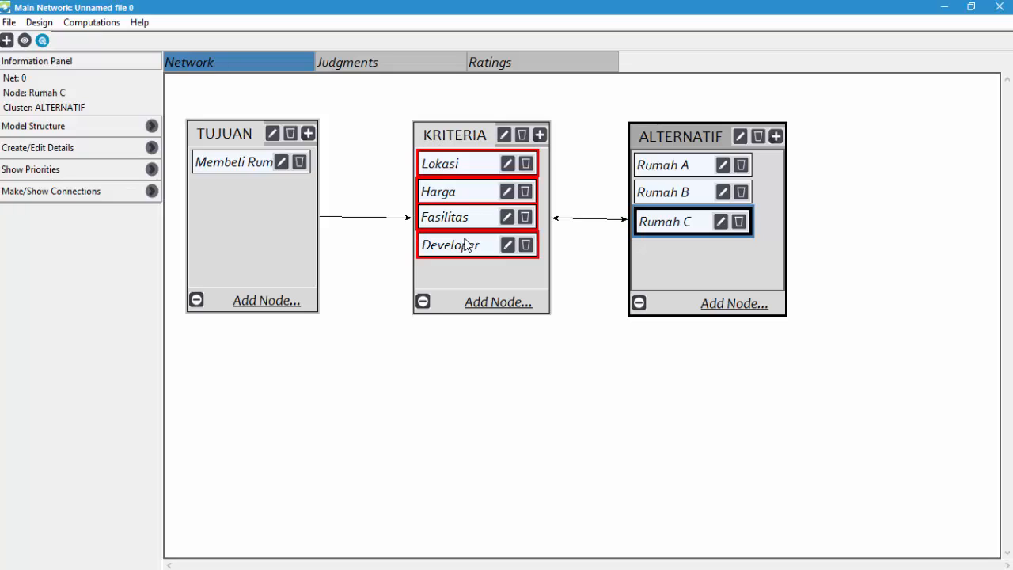
{"action": "left_click", "coordinate": [596, 380]}
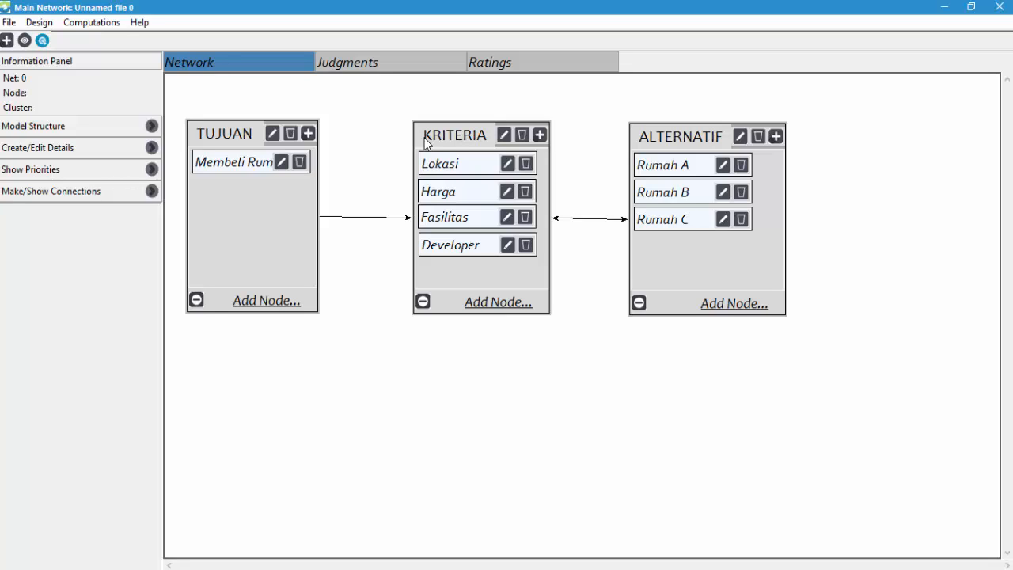
- Open the judgments questionnaire for Membeli Rumah and consult the criteria comparison matrix in the Word document
{"action": "left_click", "coordinate": [387, 69]}
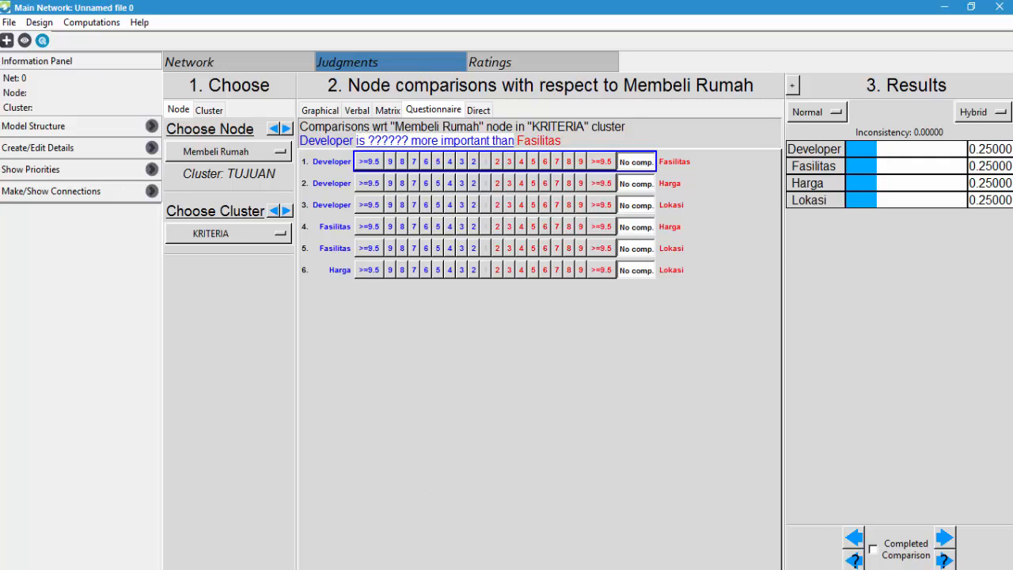
{"action": "key", "text": "alt+Tab"}
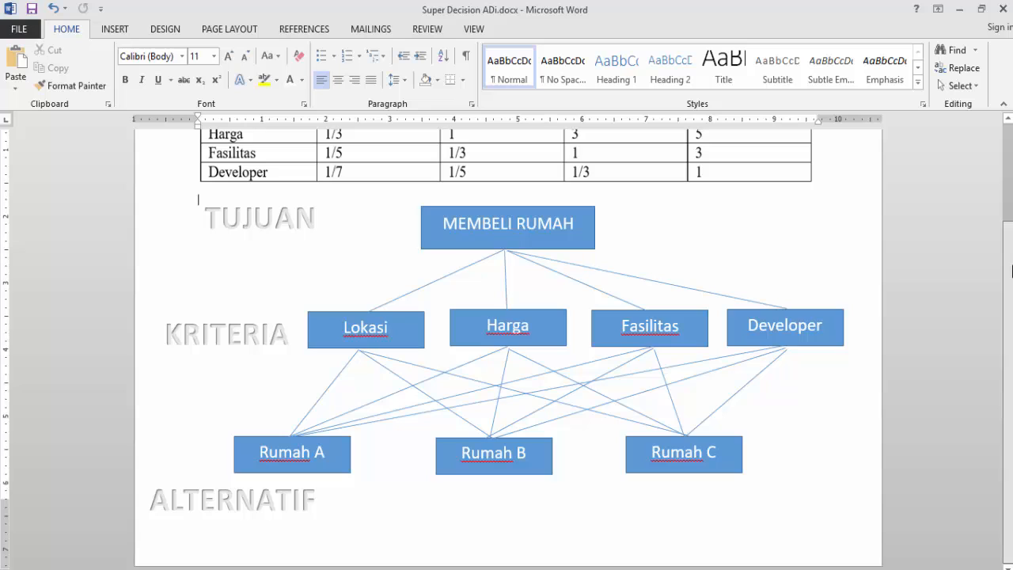
{"action": "scroll", "coordinate": [1012, 270], "scroll_direction": "up", "scroll_amount": 4}
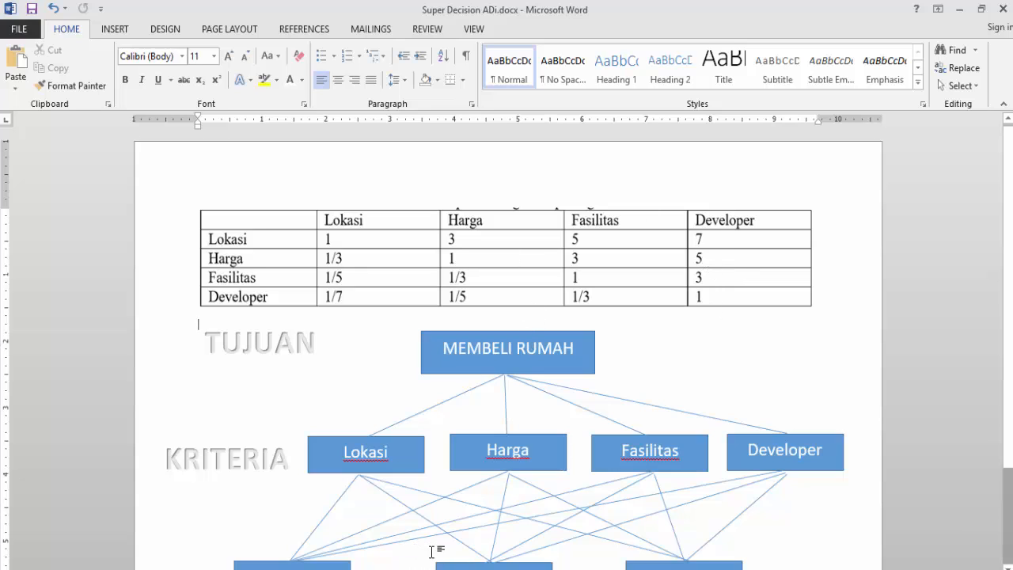
{"action": "key", "text": "alt+Tab"}
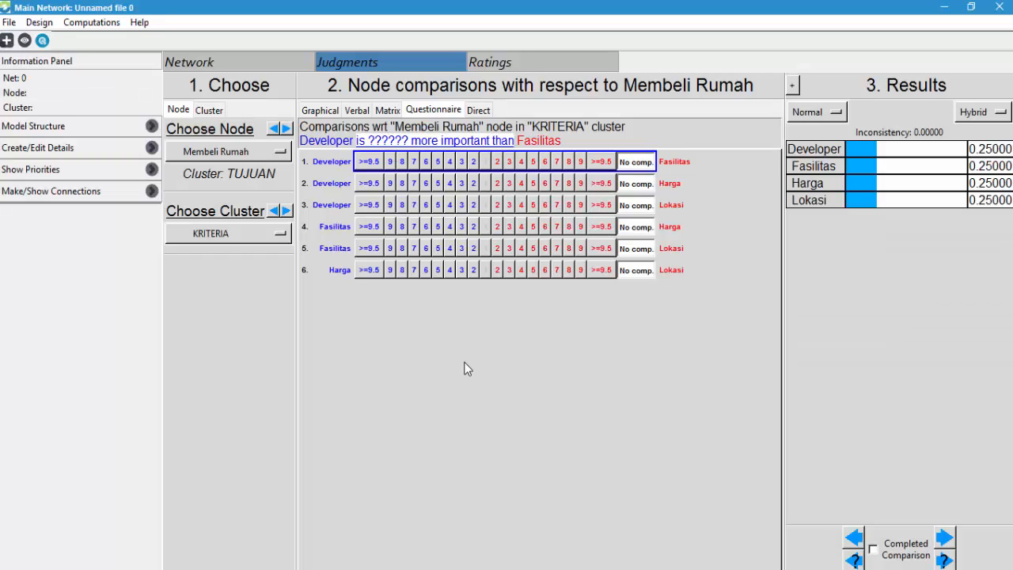
{"action": "left_click", "coordinate": [233, 153]}
{"action": "left_click", "coordinate": [233, 153]}
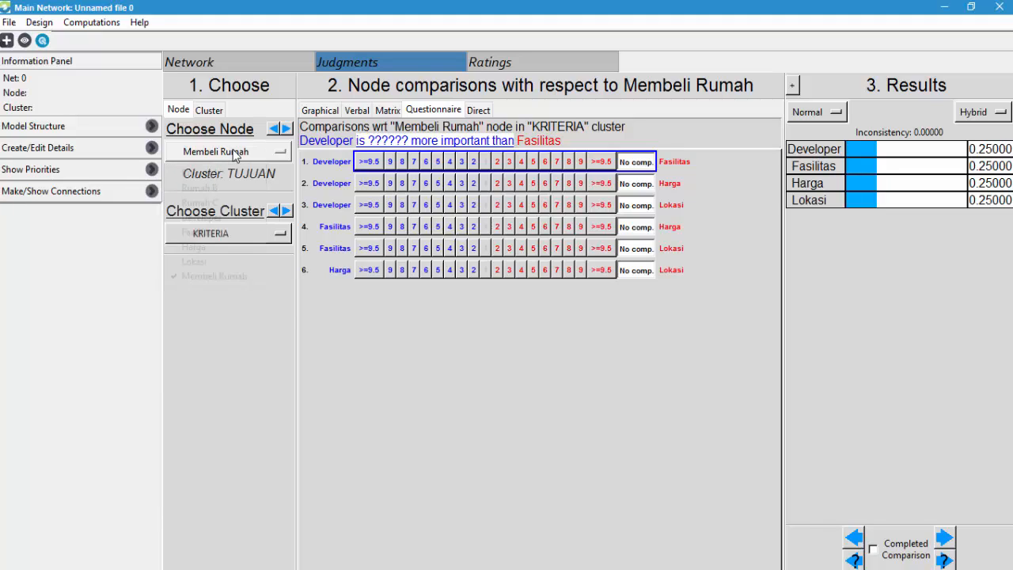
{"action": "left_click", "coordinate": [233, 153]}
{"action": "left_click", "coordinate": [301, 307]}
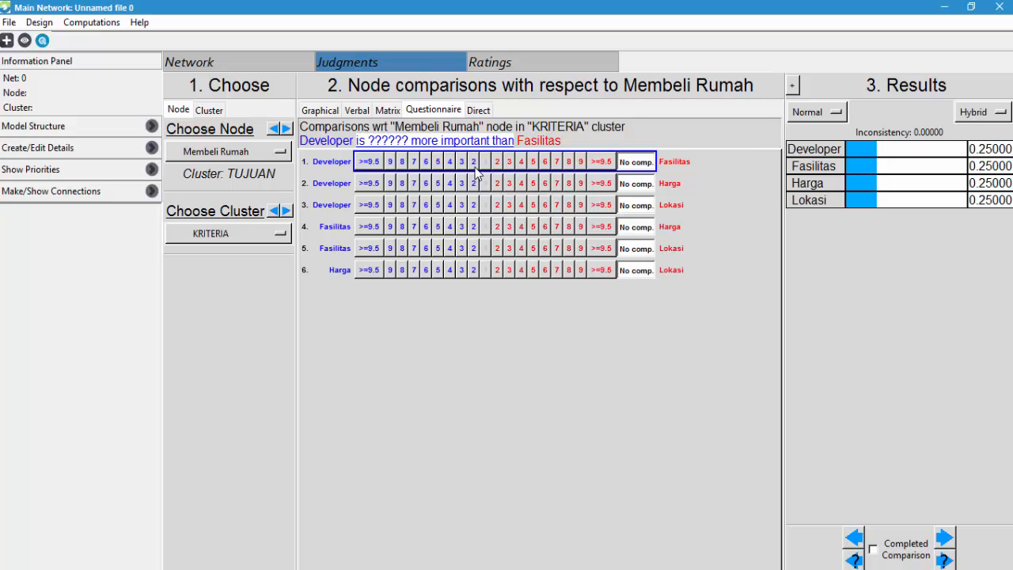
- Try to arrange the Word document with the criteria comparison matrix side by side with the judgments window
{"action": "left_click", "coordinate": [400, 569]}
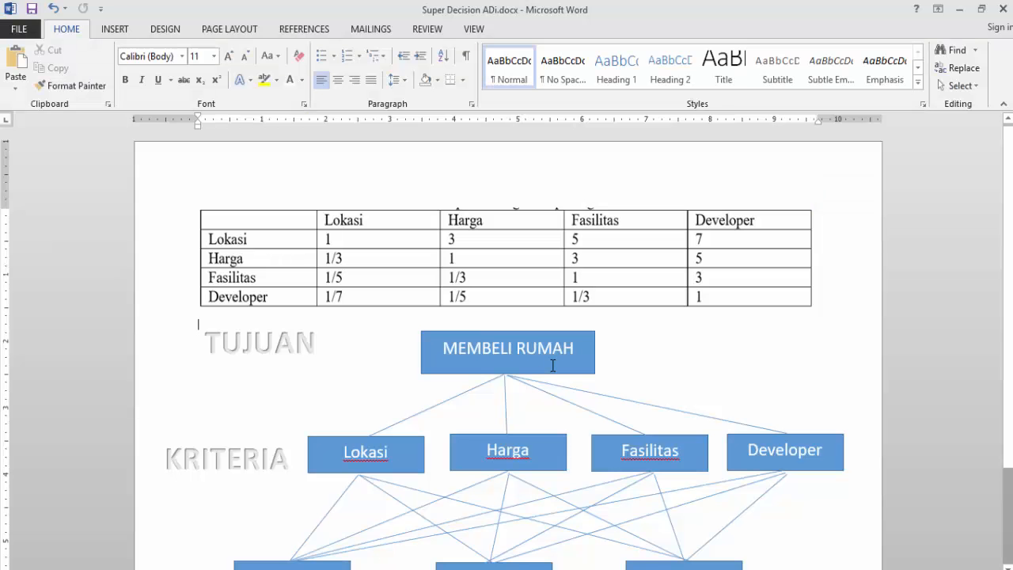
{"action": "key", "text": "super+Left"}
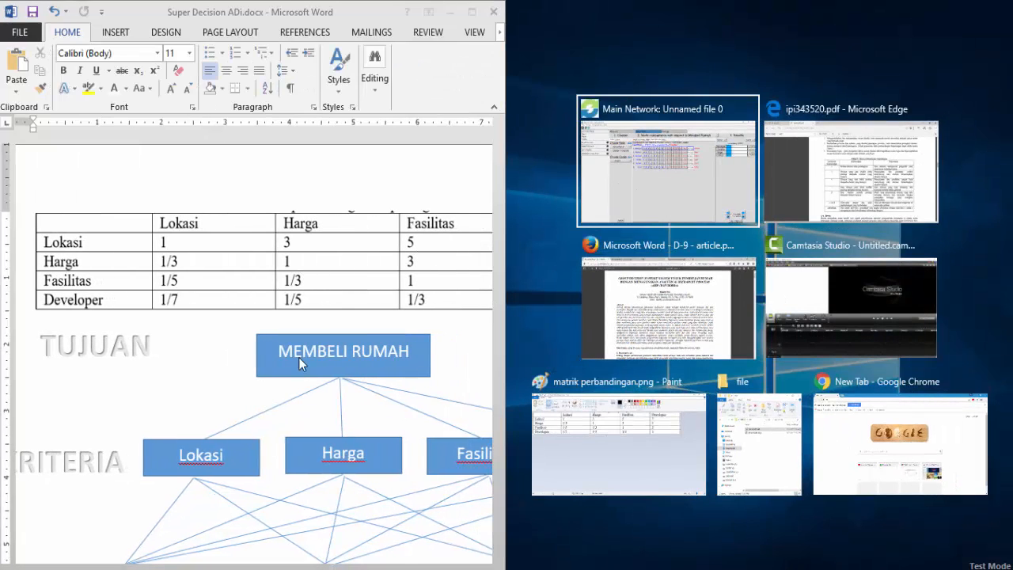
{"action": "key", "text": "Return"}
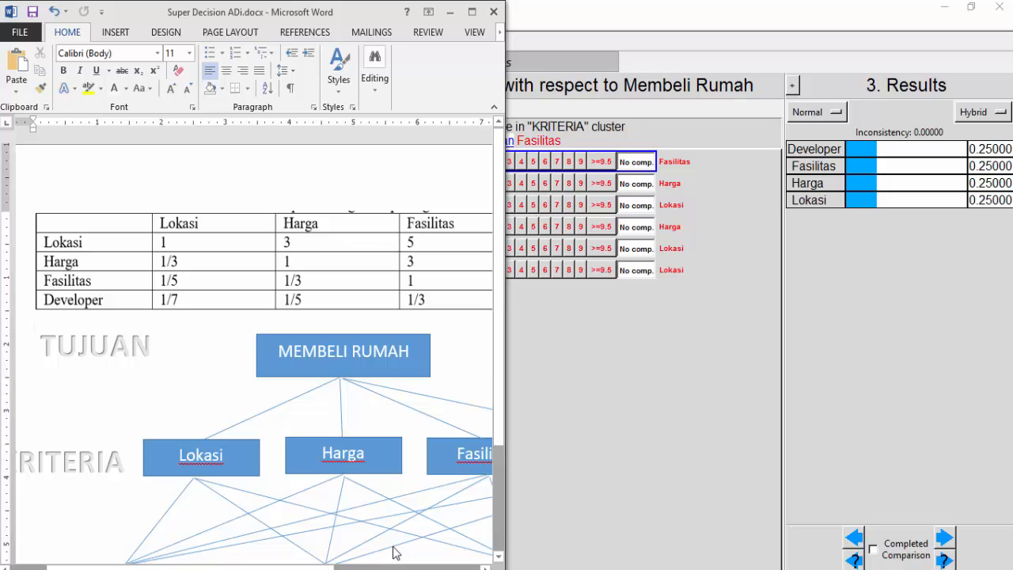
{"action": "key", "text": "super+Up"}
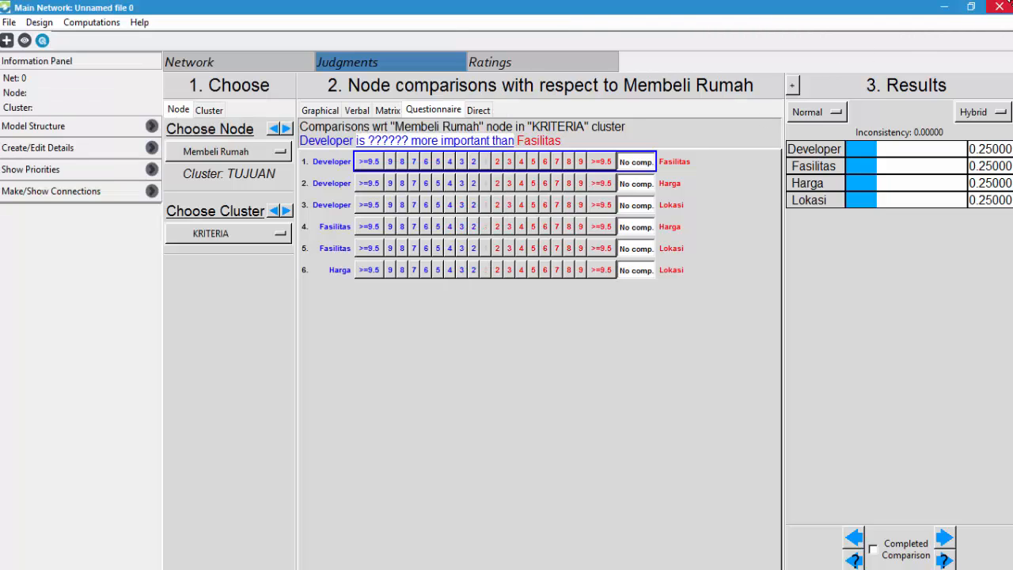
- Restore, enlarge and reposition the judgments window beside the Word document so the criteria comparison matrix and questionnaire are both readable
{"action": "left_click", "coordinate": [970, 6]}
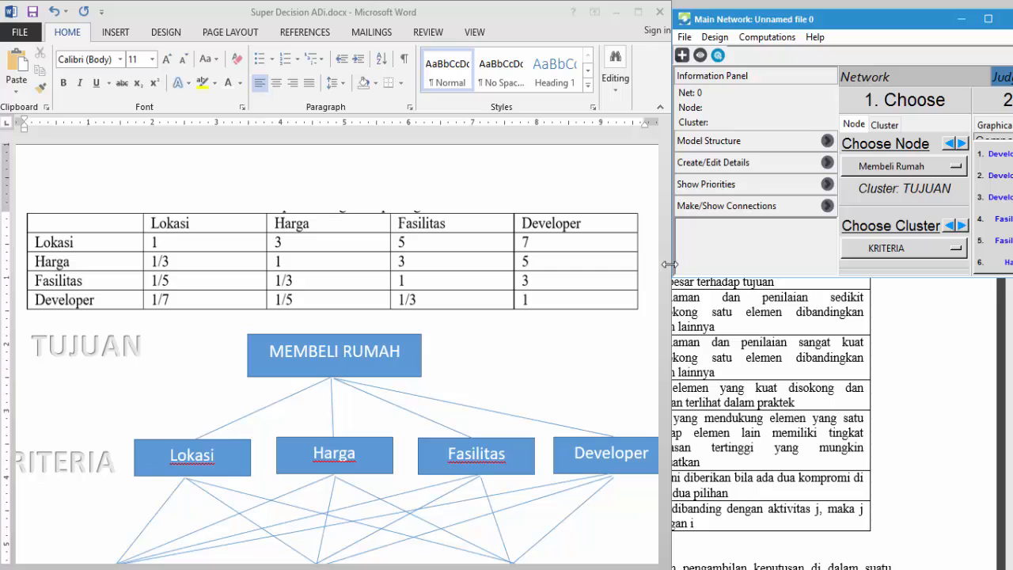
{"action": "left_click_drag", "start_coordinate": [673, 264], "coordinate": [383, 265]}
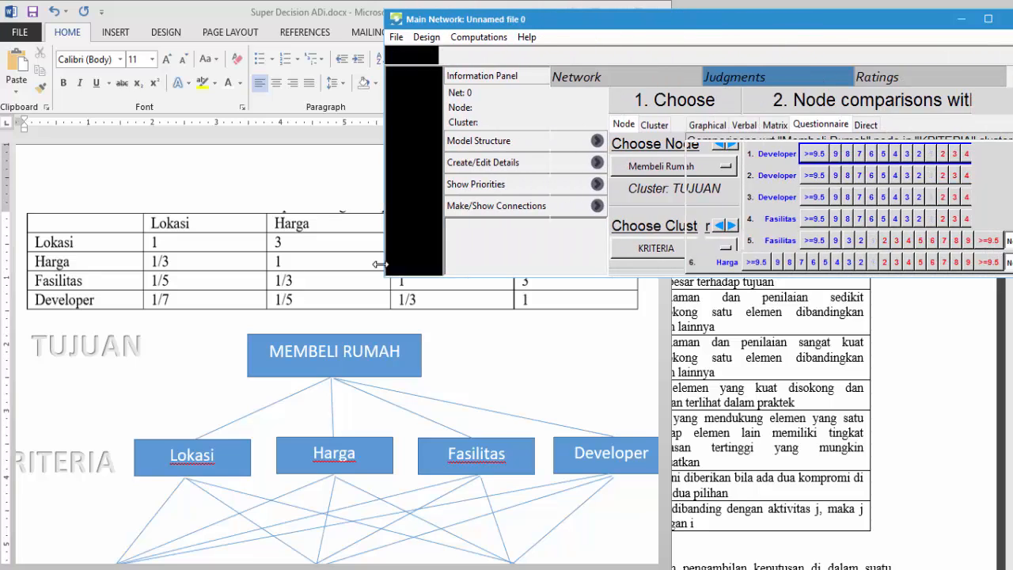
{"action": "left_click_drag", "start_coordinate": [699, 277], "coordinate": [699, 377]}
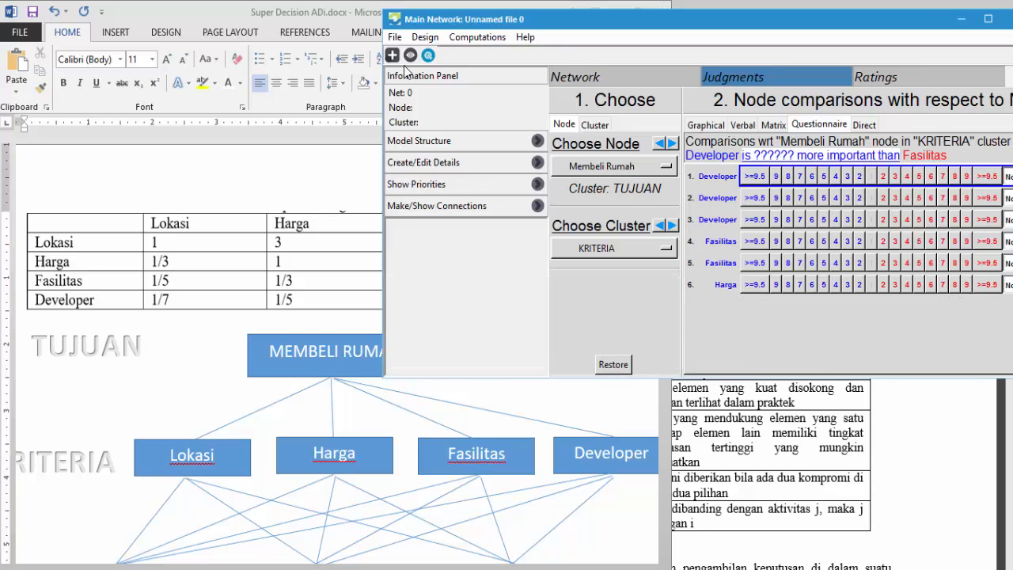
{"action": "mouse_move", "coordinate": [382, 20]}
{"action": "left_mouse_down"}
{"action": "mouse_move", "coordinate": [340, 19]}
{"action": "mouse_move", "coordinate": [373, 12]}
{"action": "left_mouse_up"}
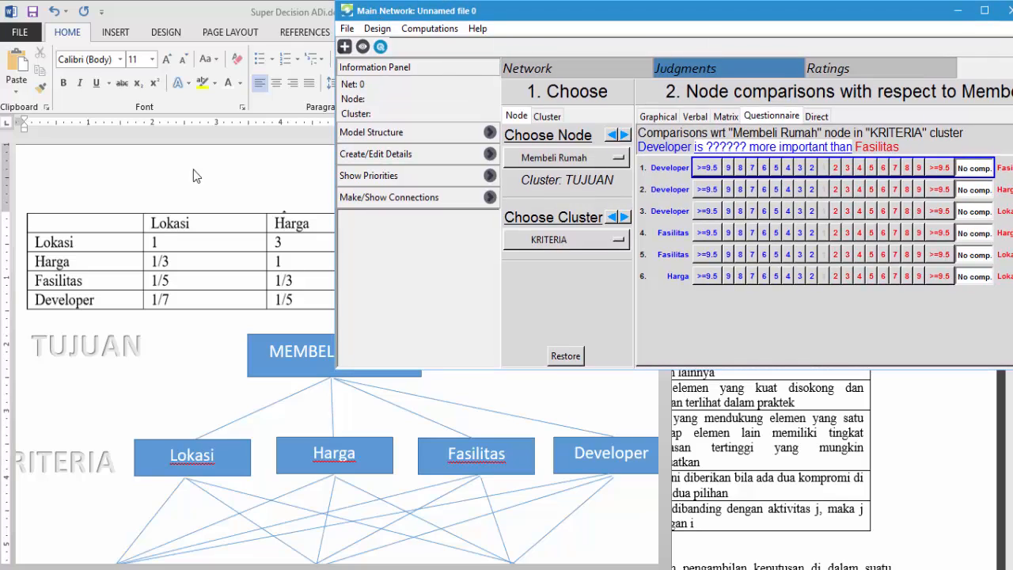
{"action": "left_click", "coordinate": [243, 179]}
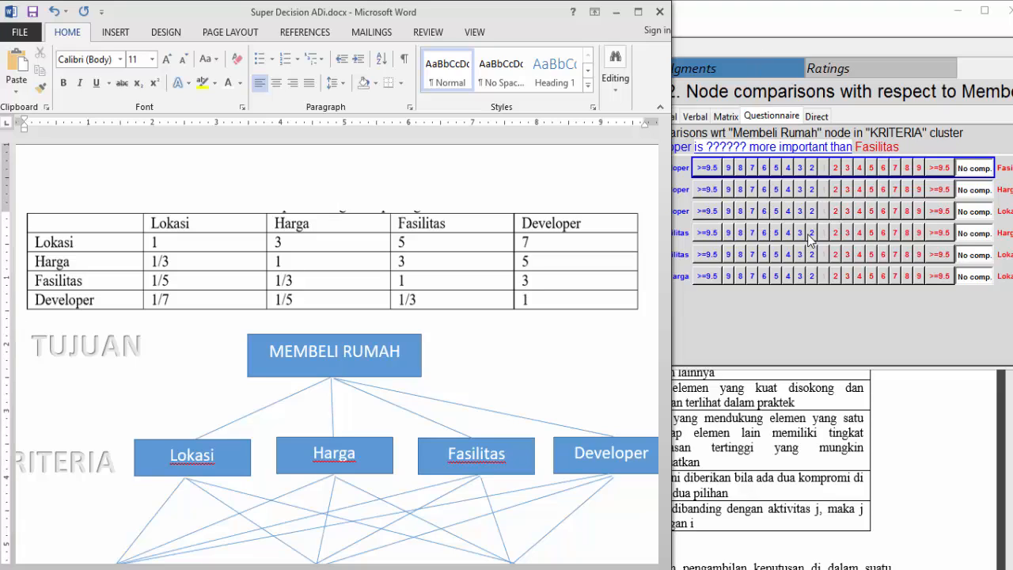
{"action": "left_click", "coordinate": [798, 345]}
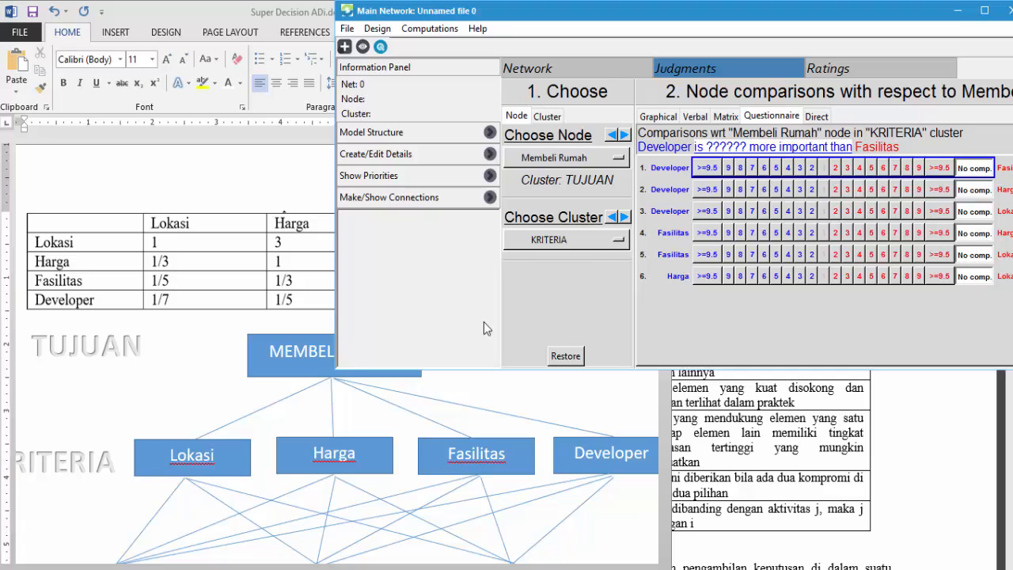
{"action": "left_click", "coordinate": [138, 303]}
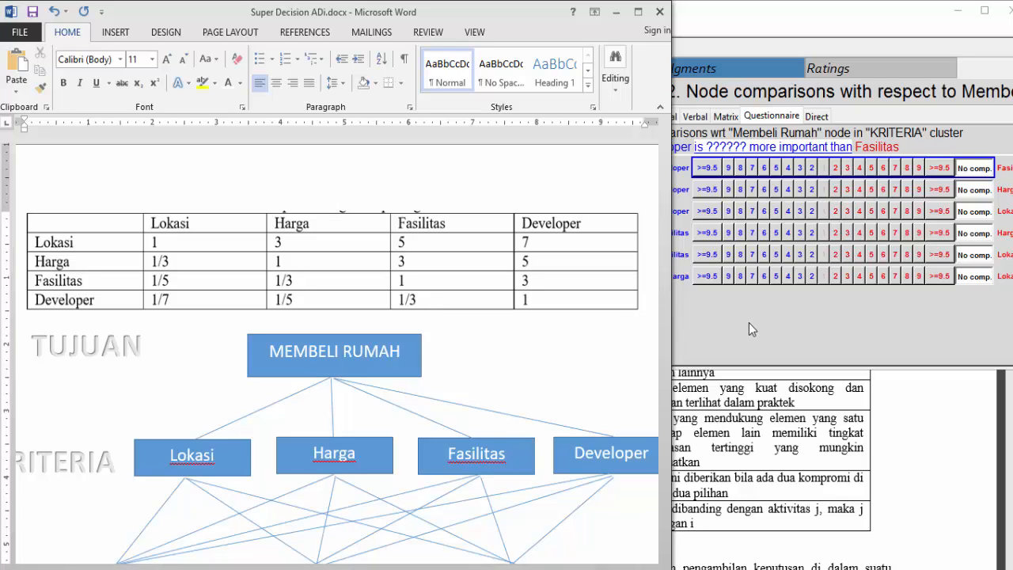
- Enter the Developer judgments for Membeli Rumah: Fasilitas 3, Harga 5 and Lokasi 7, each favoured over Developer
{"action": "left_click", "coordinate": [848, 170]}
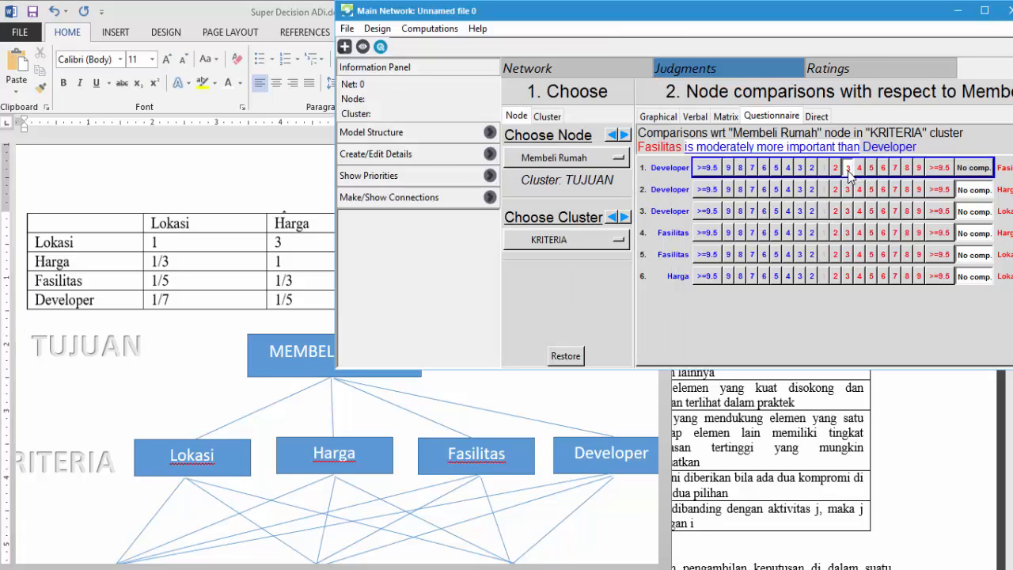
{"action": "left_click", "coordinate": [670, 192]}
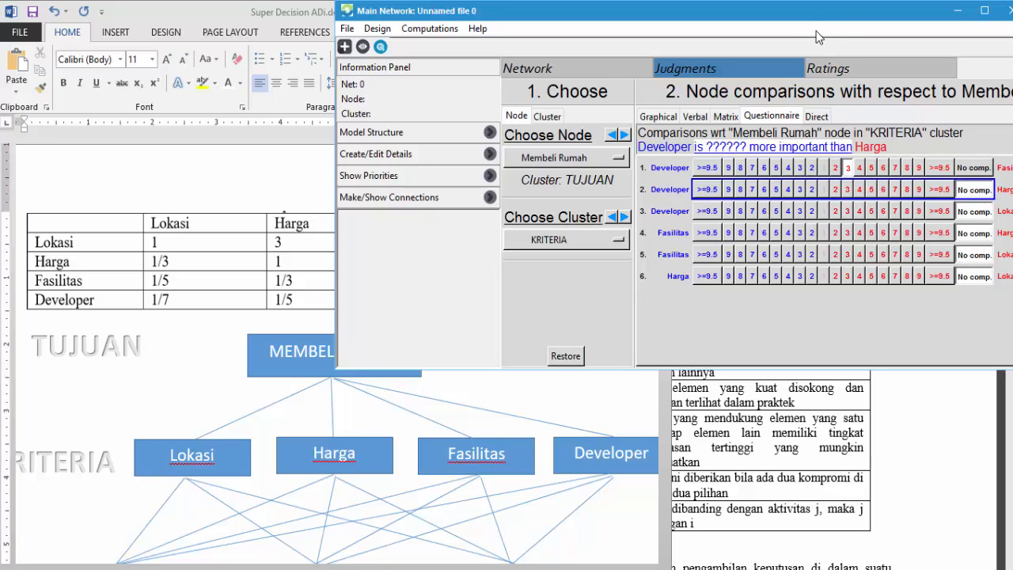
{"action": "left_click_drag", "start_coordinate": [817, 11], "coordinate": [798, 12]}
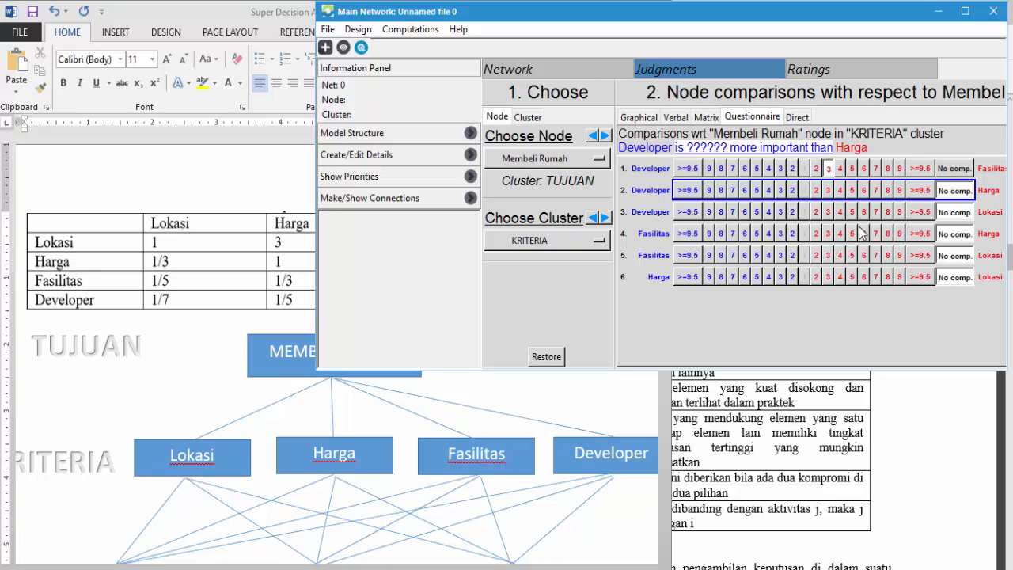
{"action": "left_click", "coordinate": [853, 191]}
{"action": "left_click", "coordinate": [657, 216]}
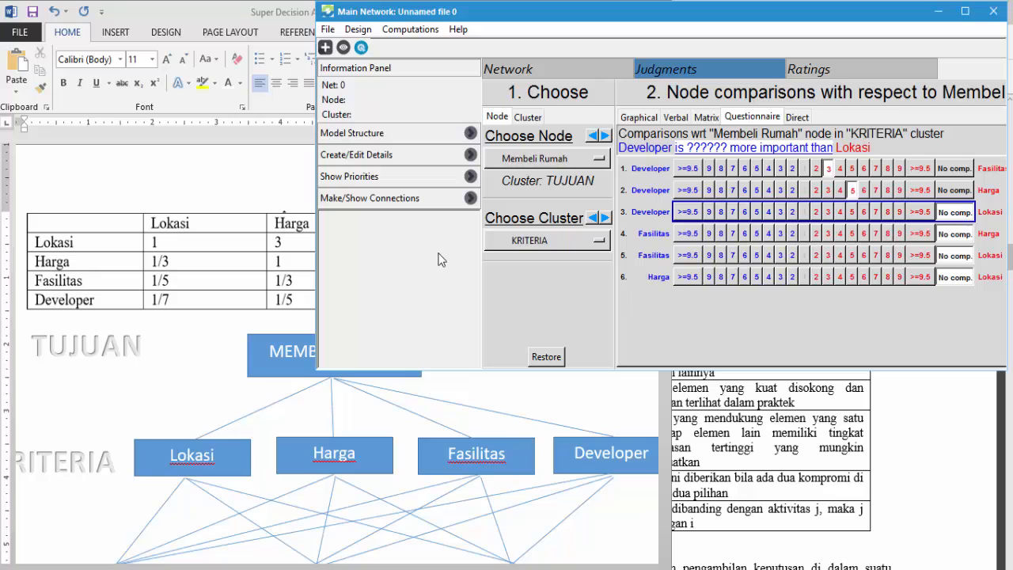
{"action": "left_click", "coordinate": [877, 212]}
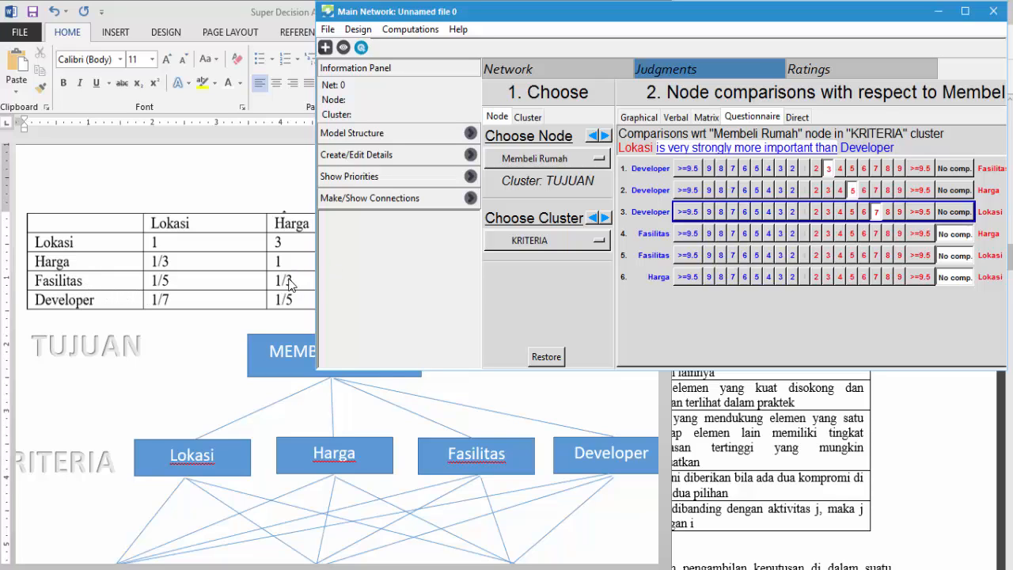
- Complete the criteria judgments with Harga 3 over Fasilitas, Lokasi 5 over Fasilitas and Lokasi 3 over Harga
{"action": "left_click", "coordinate": [828, 234]}
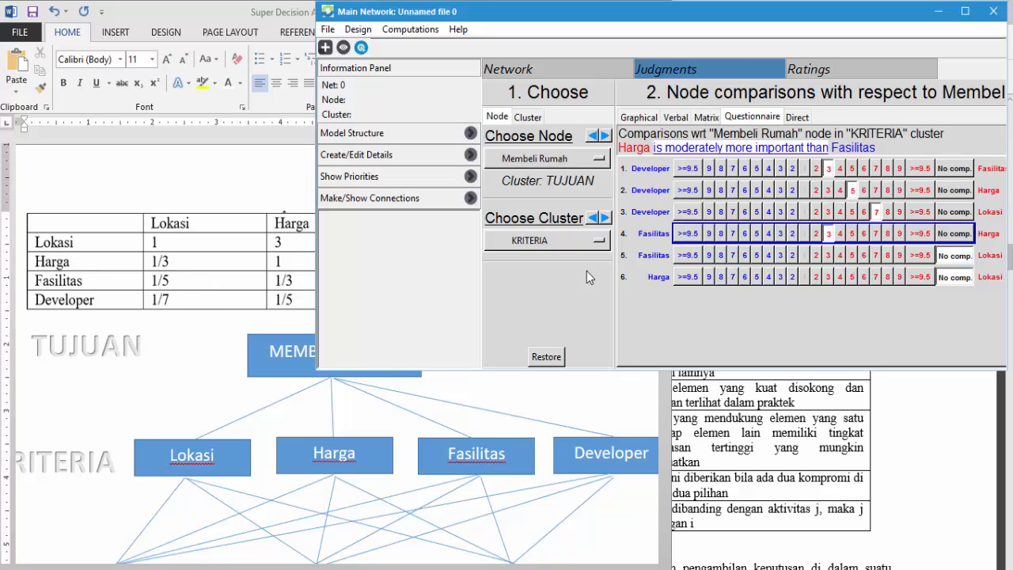
{"action": "left_click", "coordinate": [853, 256]}
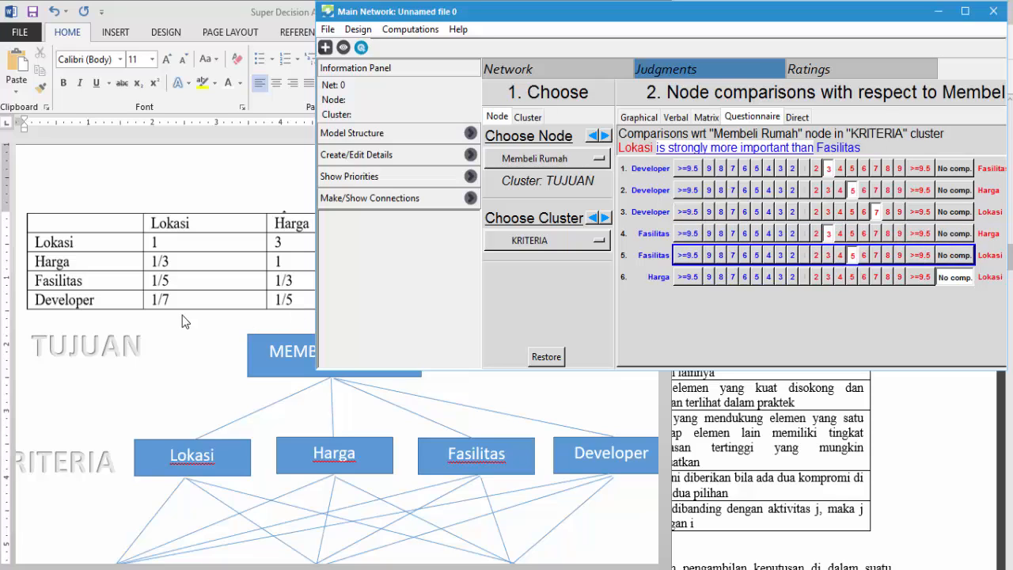
{"action": "left_click", "coordinate": [659, 279]}
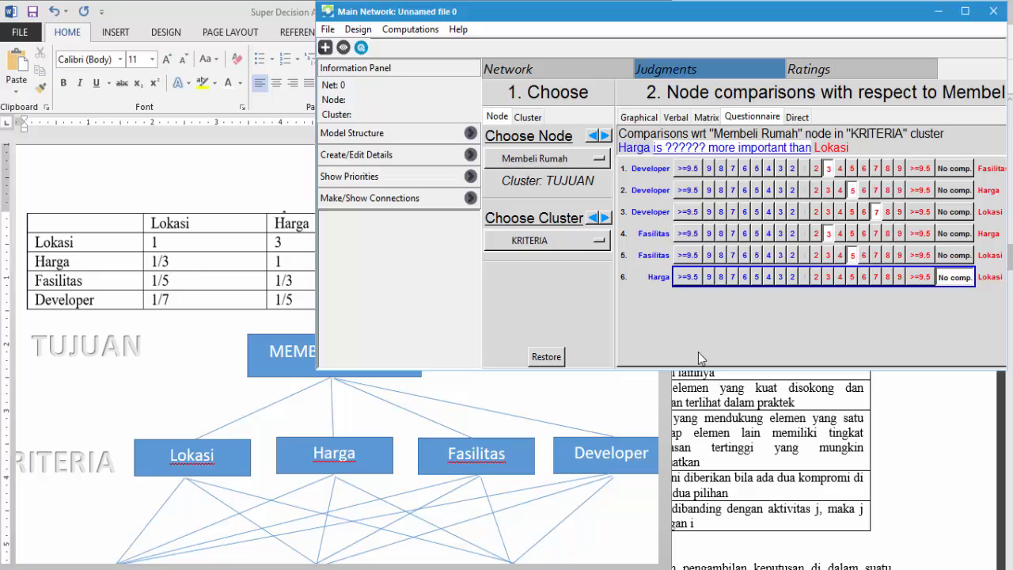
{"action": "left_click", "coordinate": [827, 280]}
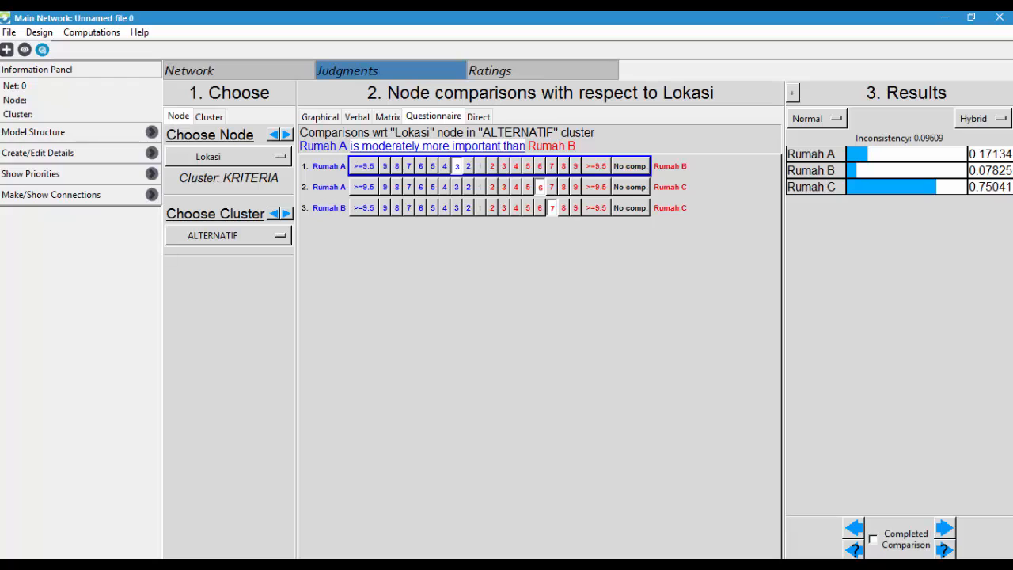
- Review the criteria judgments and priorities with respect to Membeli Rumah
{"action": "left_click", "coordinate": [219, 157]}
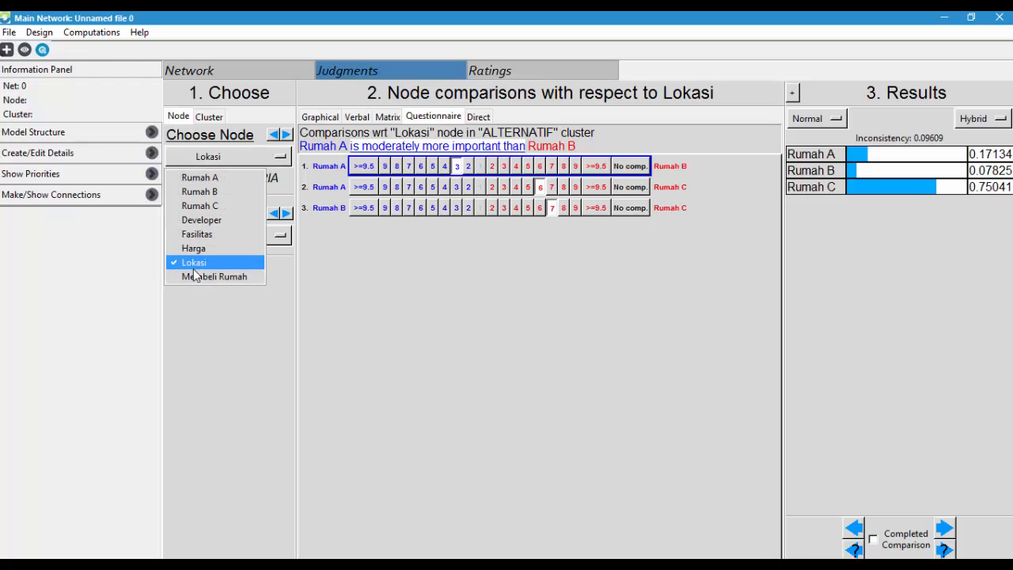
{"action": "left_click", "coordinate": [193, 271]}
{"action": "left_click", "coordinate": [218, 156]}
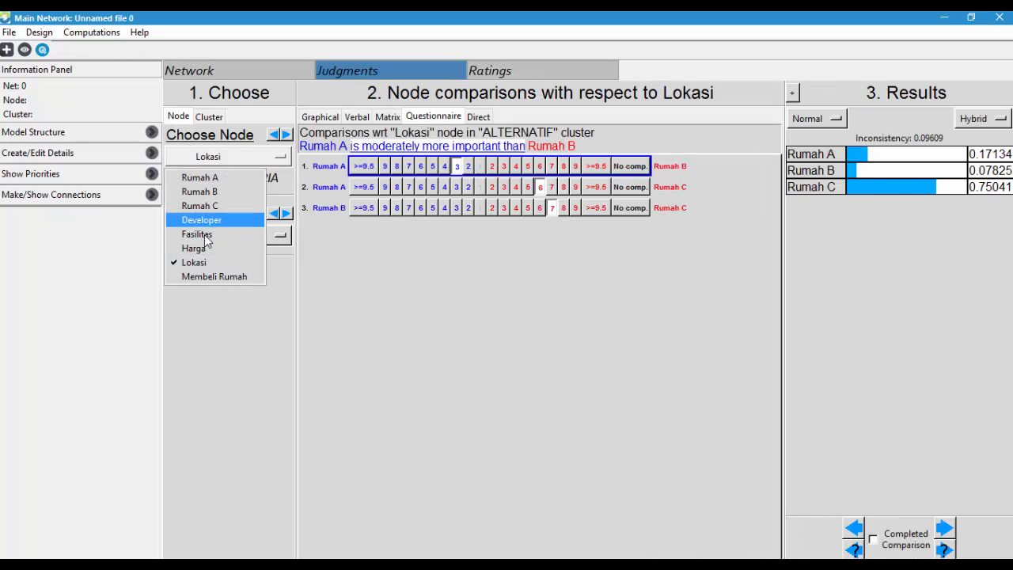
{"action": "left_click", "coordinate": [207, 277]}
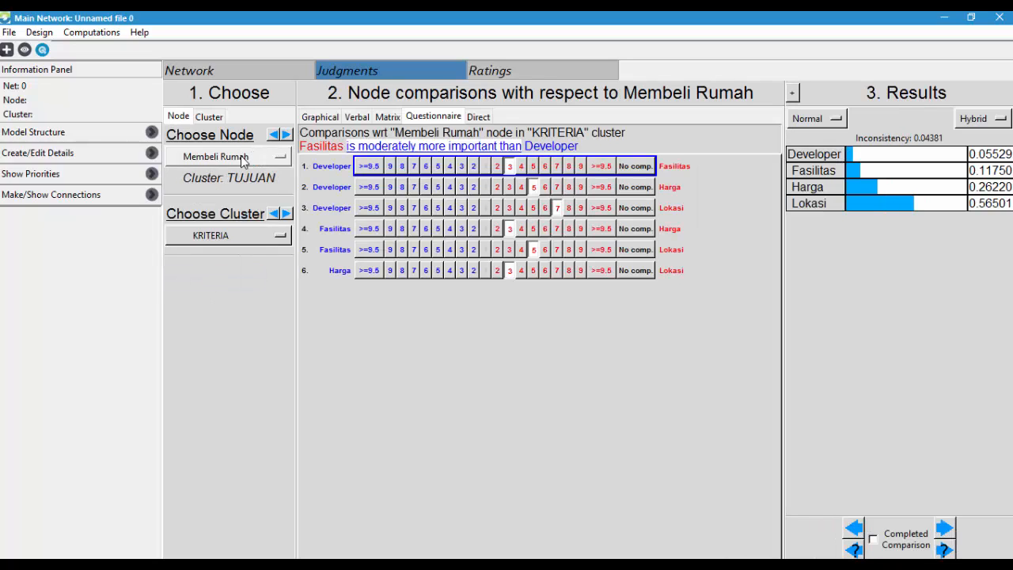
- Return to the Lokasi comparisons and consult the house alternatives' criteria data in Tabel 3 of ipi343520.pdf in the browser
{"action": "left_click", "coordinate": [244, 157]}
{"action": "left_click", "coordinate": [227, 265]}
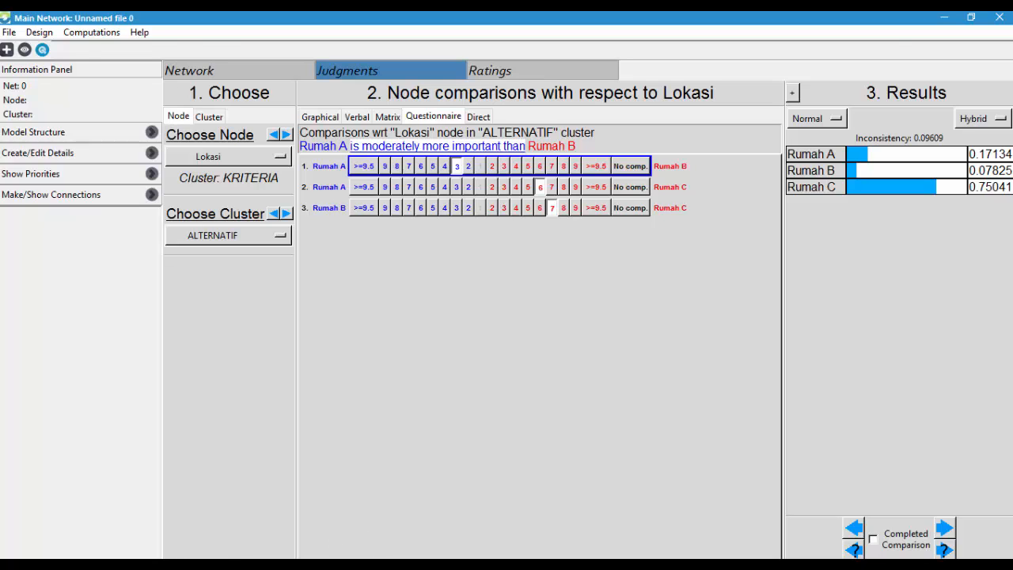
{"action": "key", "text": "alt+Tab"}
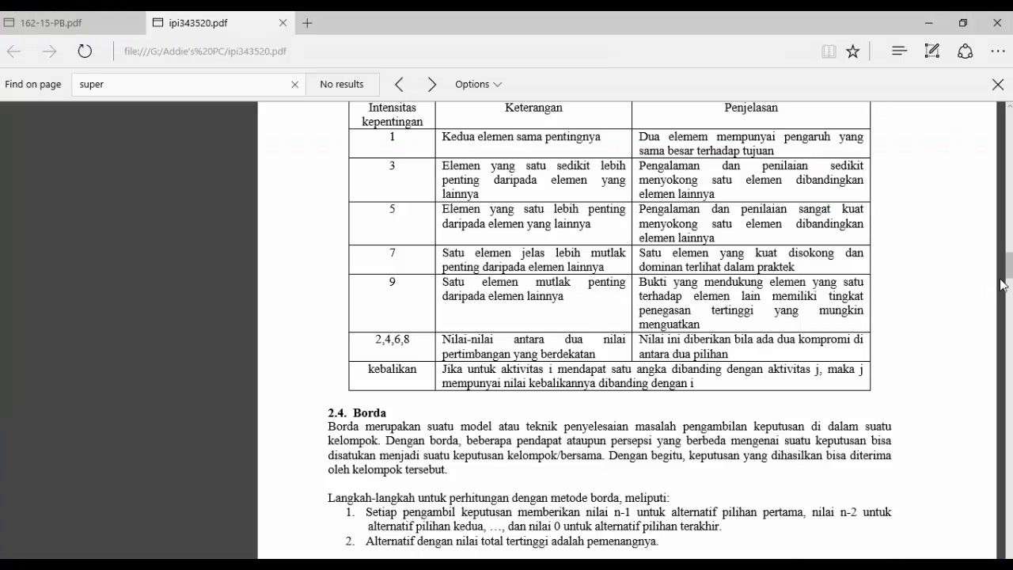
{"action": "left_click_drag", "start_coordinate": [1009, 277], "coordinate": [1009, 353]}
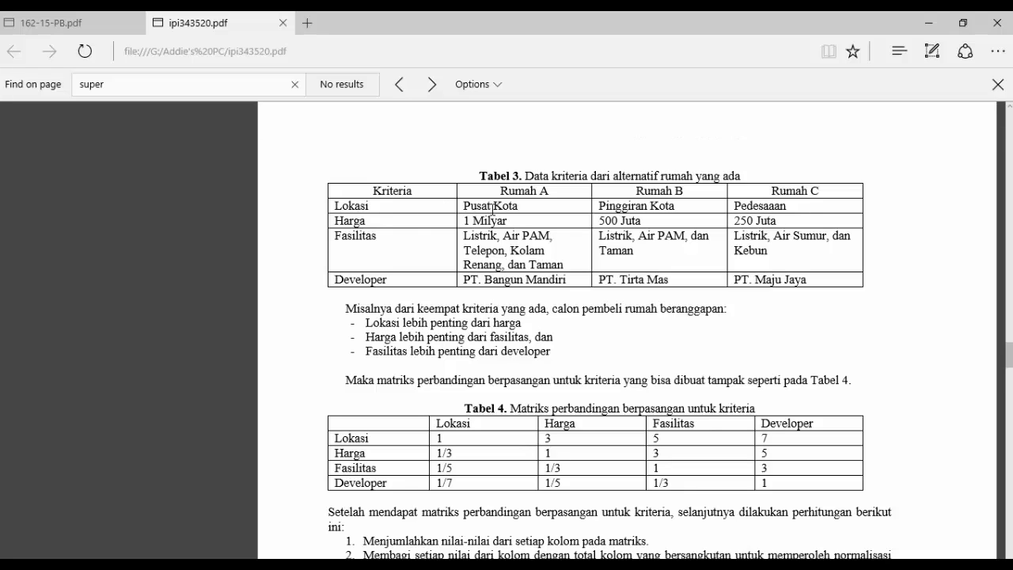
{"action": "left_click", "coordinate": [386, 556]}
{"action": "key", "text": "alt+Tab"}
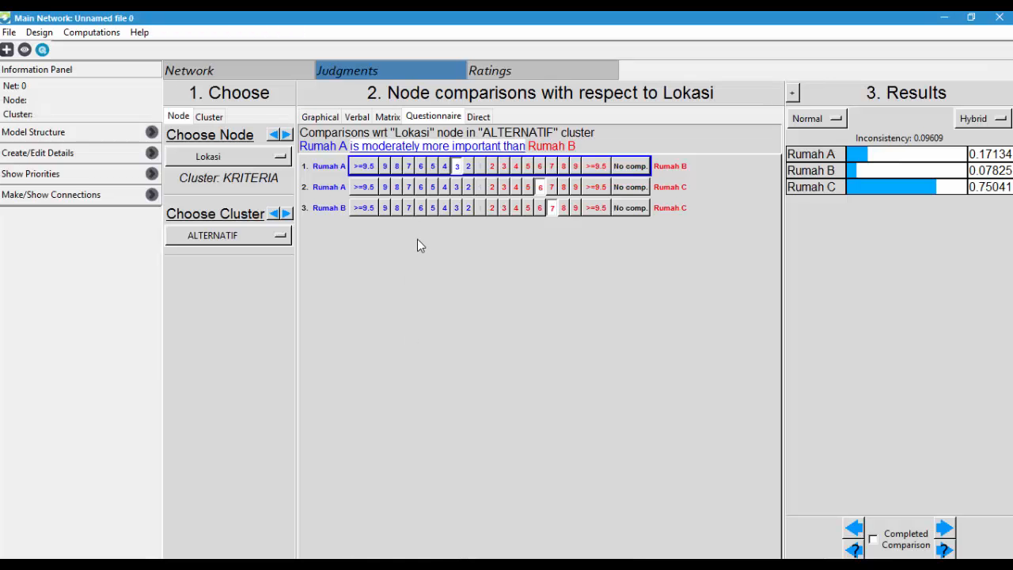
- Set the Lokasi judgments to Rumah A 7 over Rumah B, Rumah A 8 over Rumah C and Rumah B 5 over Rumah C
{"action": "left_click", "coordinate": [410, 167]}
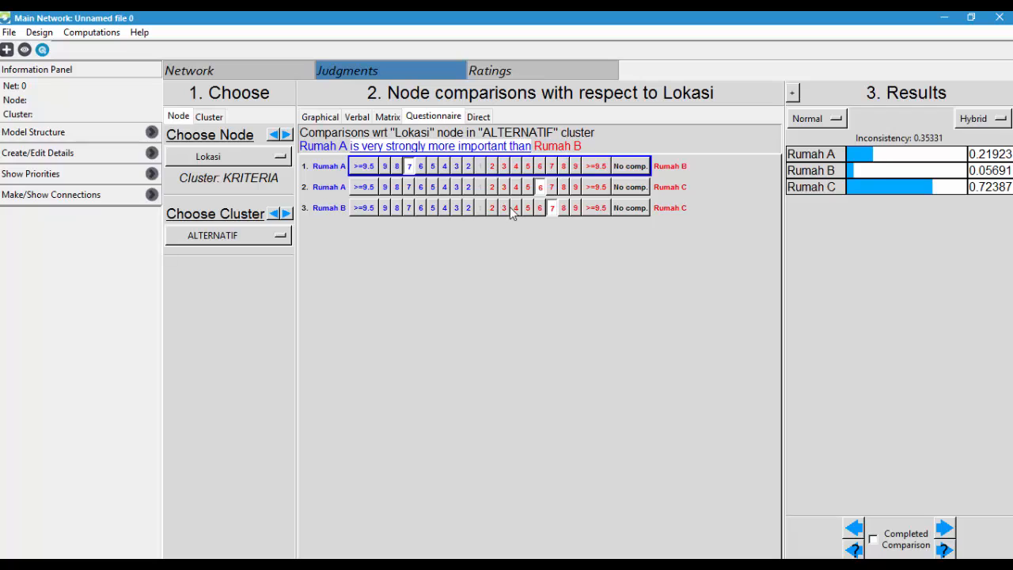
{"action": "left_click", "coordinate": [396, 188]}
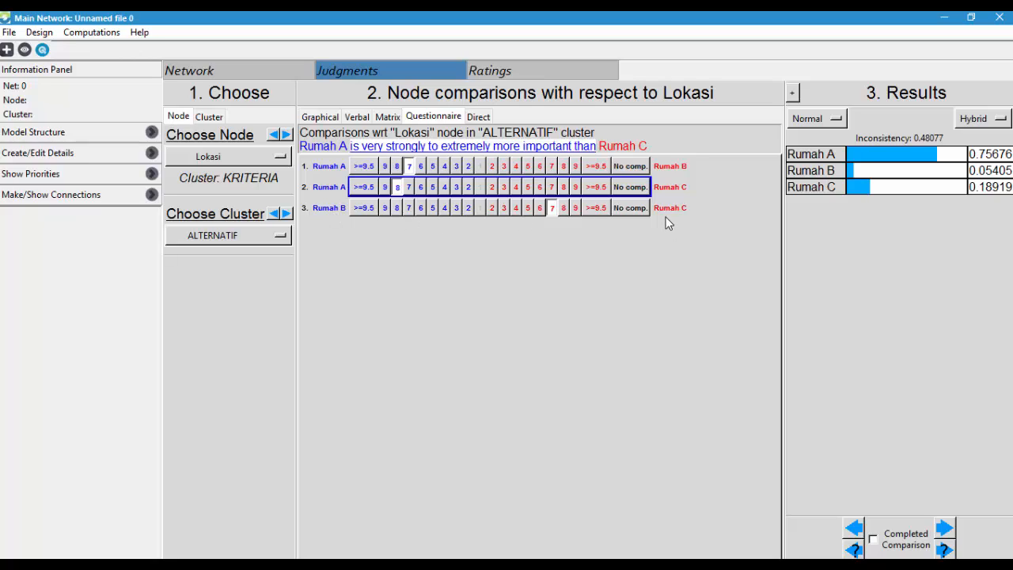
{"action": "left_click", "coordinate": [434, 208]}
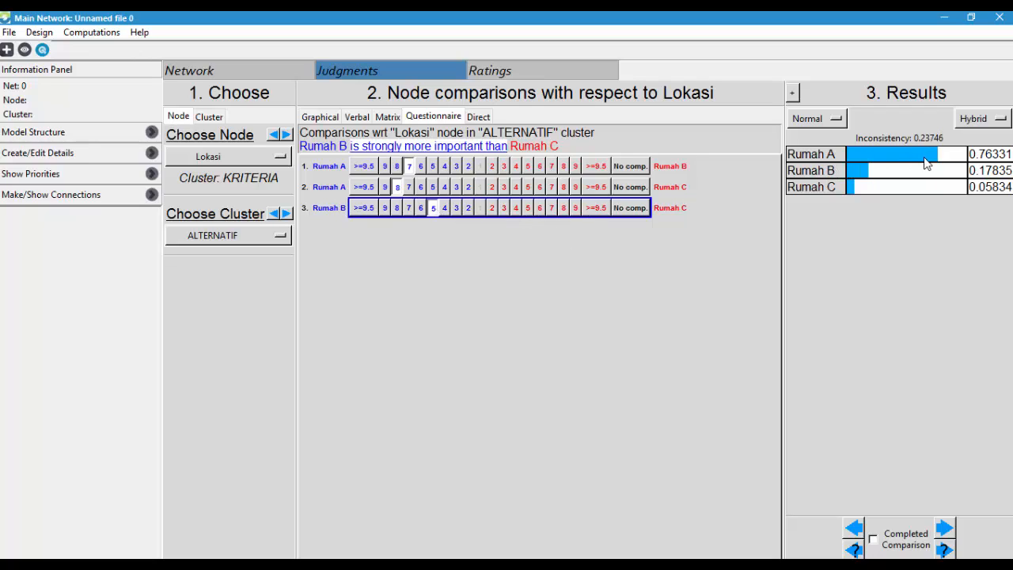
- Set the Harga judgments to Rumah B 5 over Rumah A, Rumah C 8 over Rumah A and Rumah C 5 over Rumah B
{"action": "left_click", "coordinate": [199, 156]}
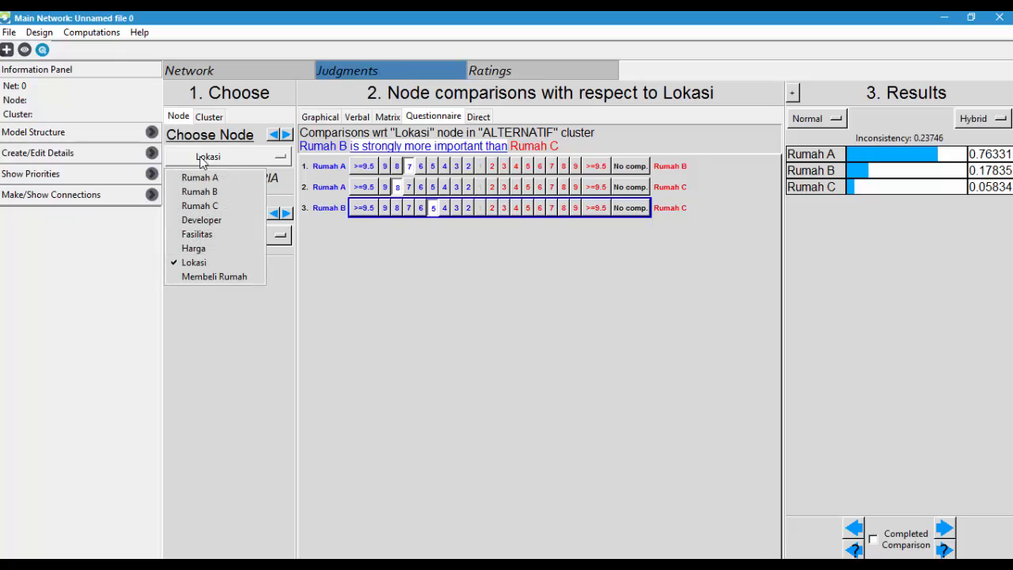
{"action": "left_click", "coordinate": [215, 248]}
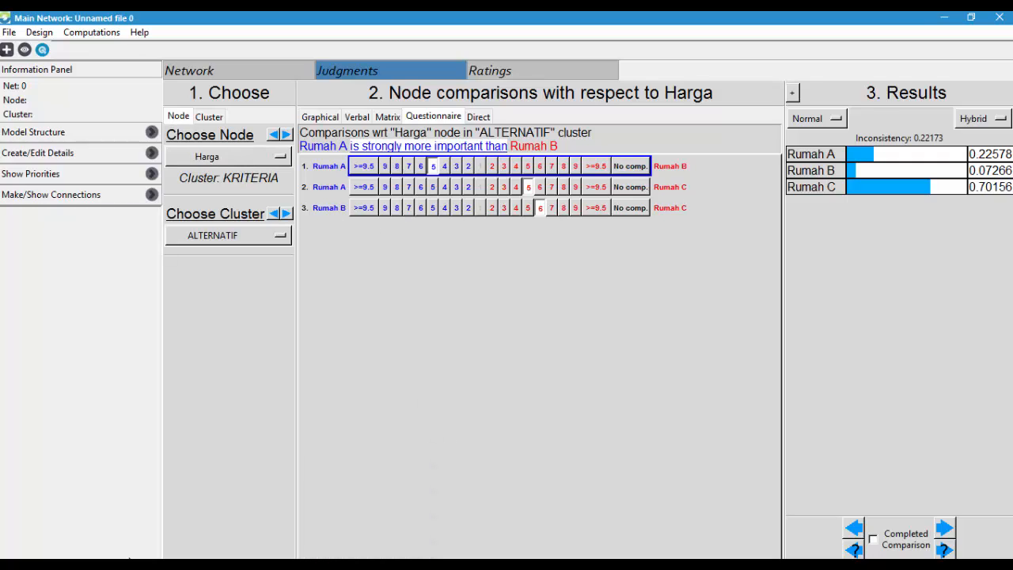
{"action": "key", "text": "alt+Tab"}
{"action": "left_click", "coordinate": [552, 170]}
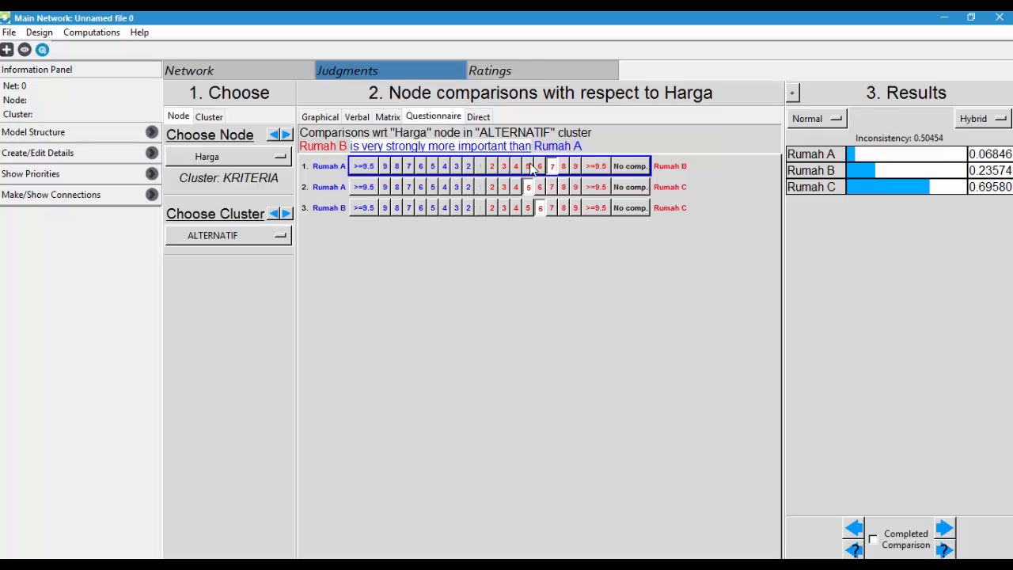
{"action": "left_click", "coordinate": [528, 168]}
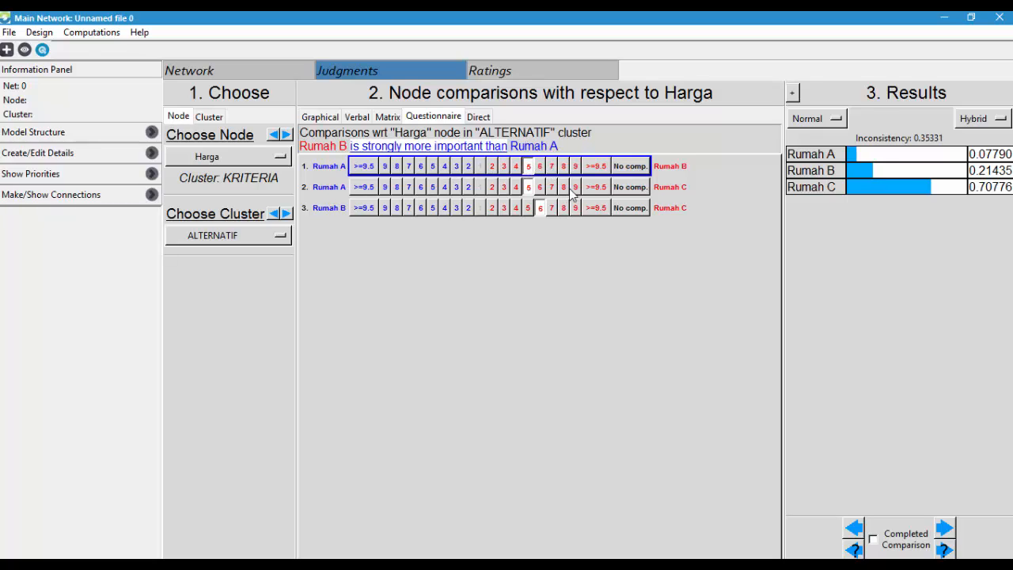
{"action": "left_click", "coordinate": [564, 187]}
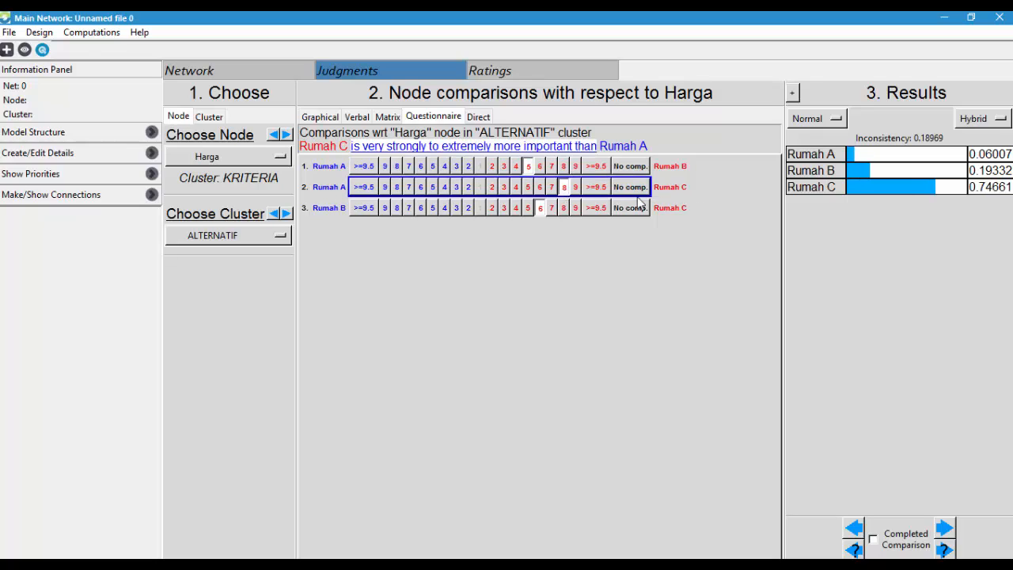
{"action": "left_click", "coordinate": [528, 209]}
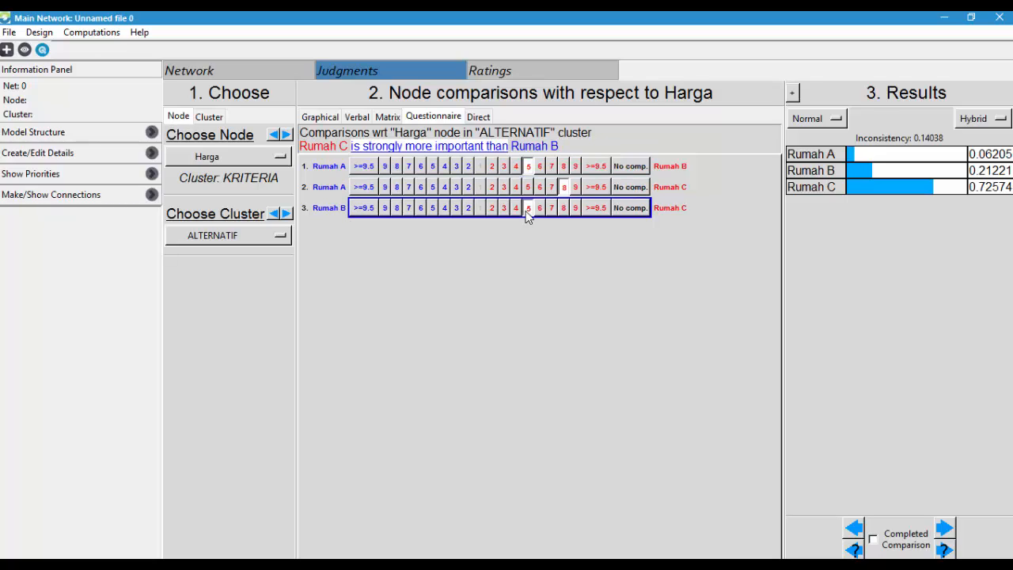
- Open the Fasilitas comparisons and consult the houses' Fasilitas data in Tabel 3 of ipi343520.pdf in the browser
{"action": "left_click", "coordinate": [206, 158]}
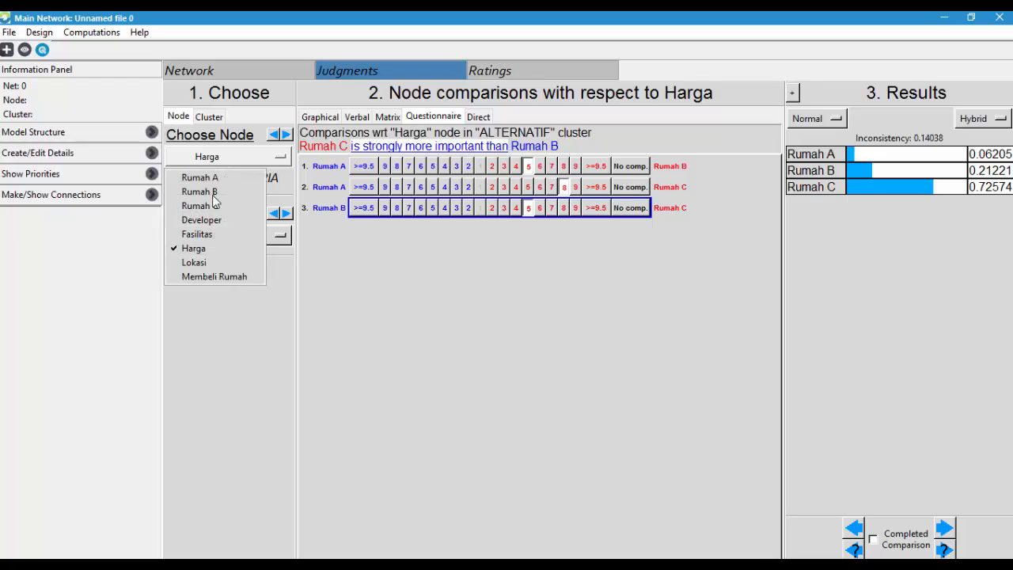
{"action": "left_click", "coordinate": [214, 233]}
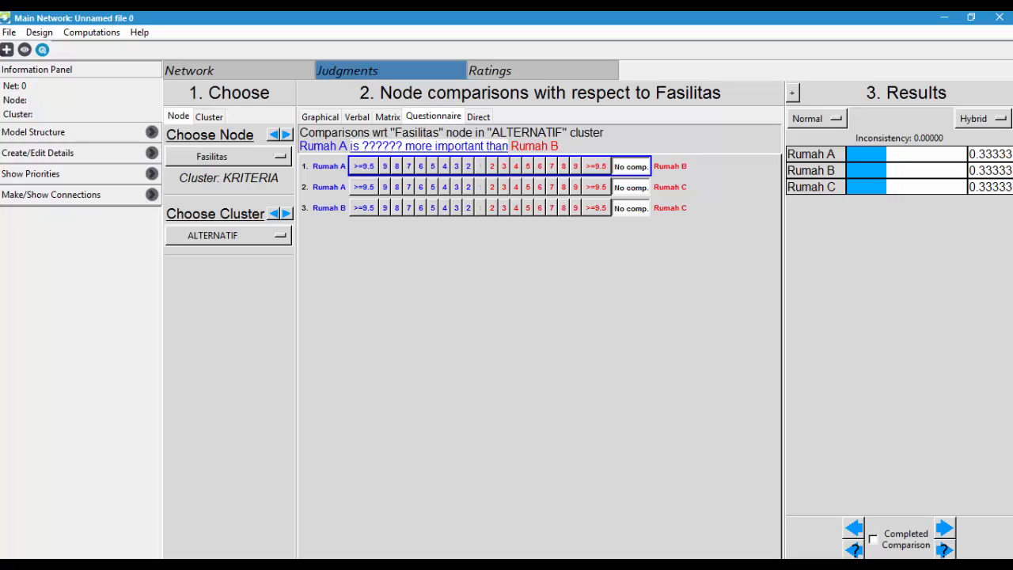
{"action": "key", "text": "alt+Tab"}
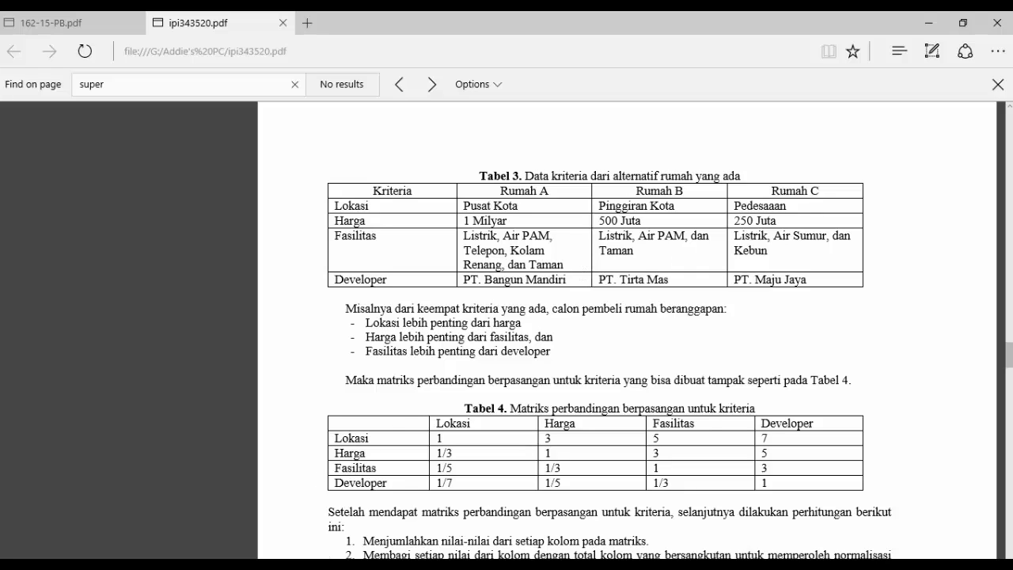
{"action": "mouse_move", "coordinate": [368, 565]}
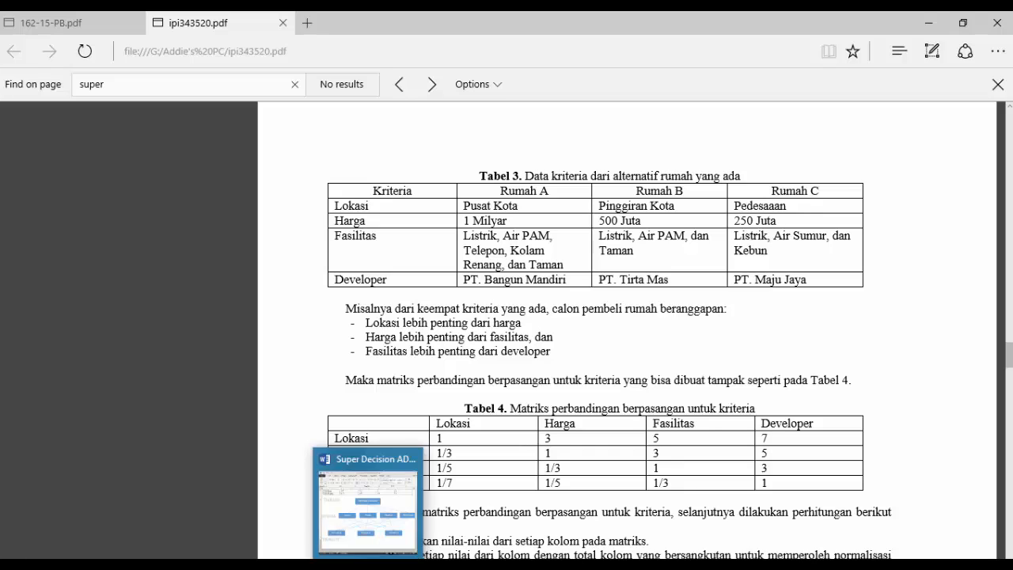
{"action": "mouse_move", "coordinate": [423, 566]}
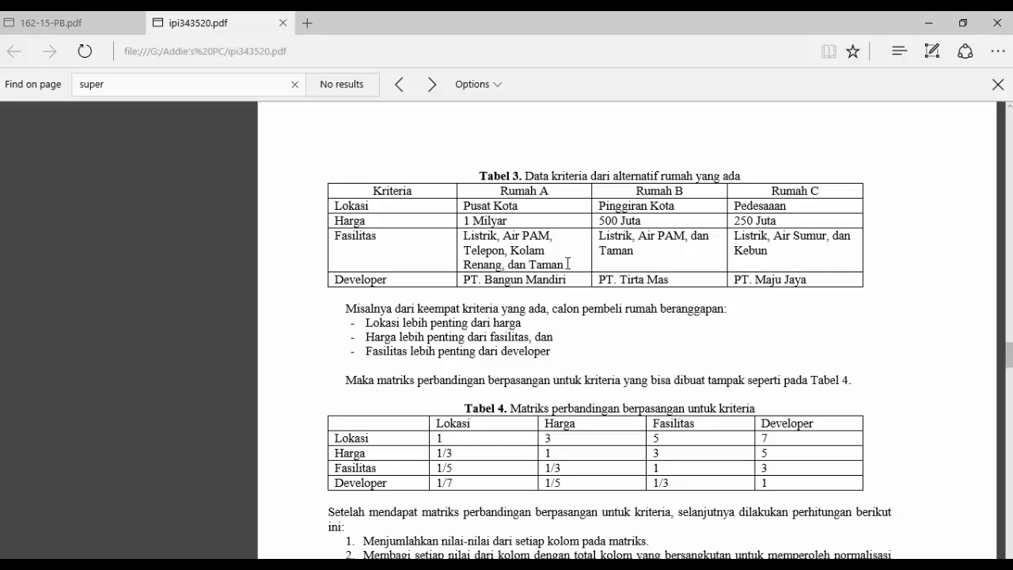
{"action": "left_click_drag", "start_coordinate": [558, 265], "coordinate": [481, 235]}
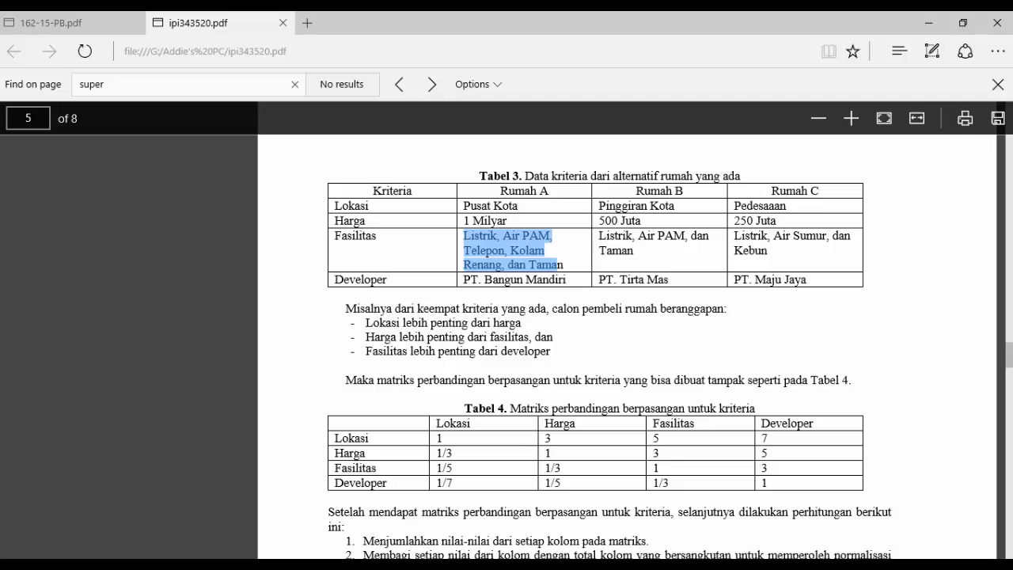
{"action": "key", "text": "alt+Tab"}
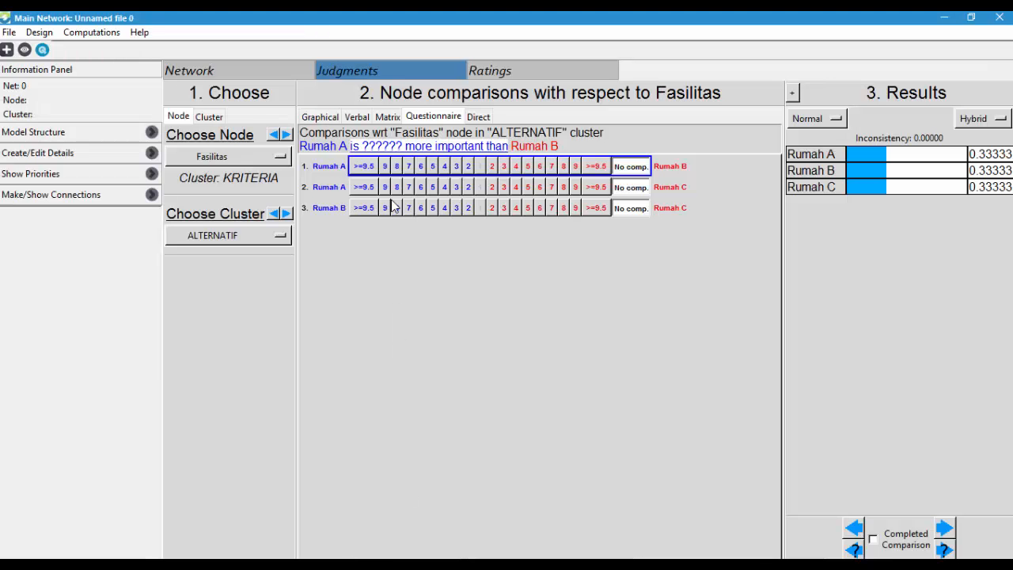
- Set the Fasilitas judgments to Rumah A 8 over Rumah B, Rumah A 9 over Rumah C and Rumah B 6 over Rumah C
{"action": "left_click", "coordinate": [397, 166]}
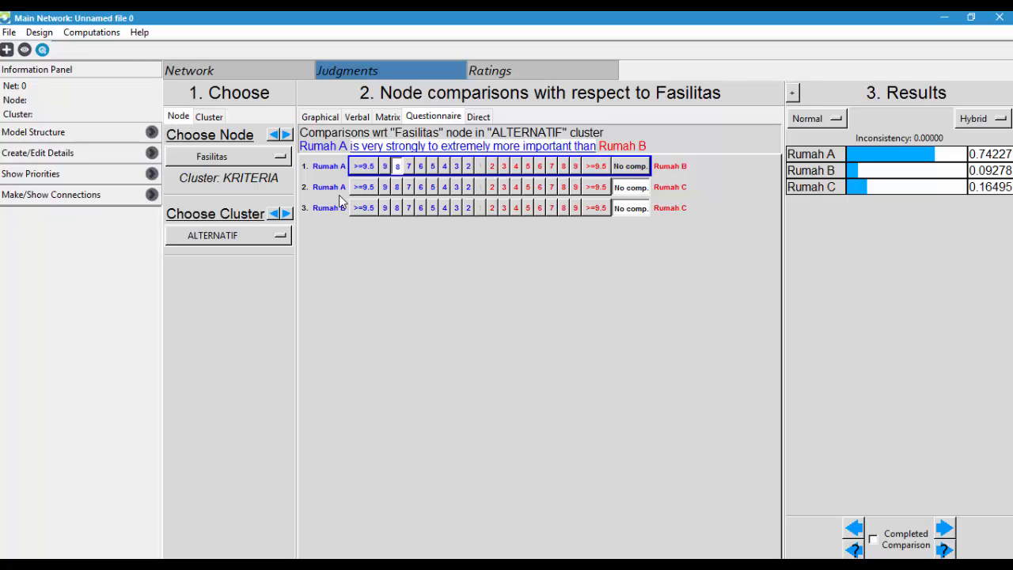
{"action": "left_click", "coordinate": [385, 189]}
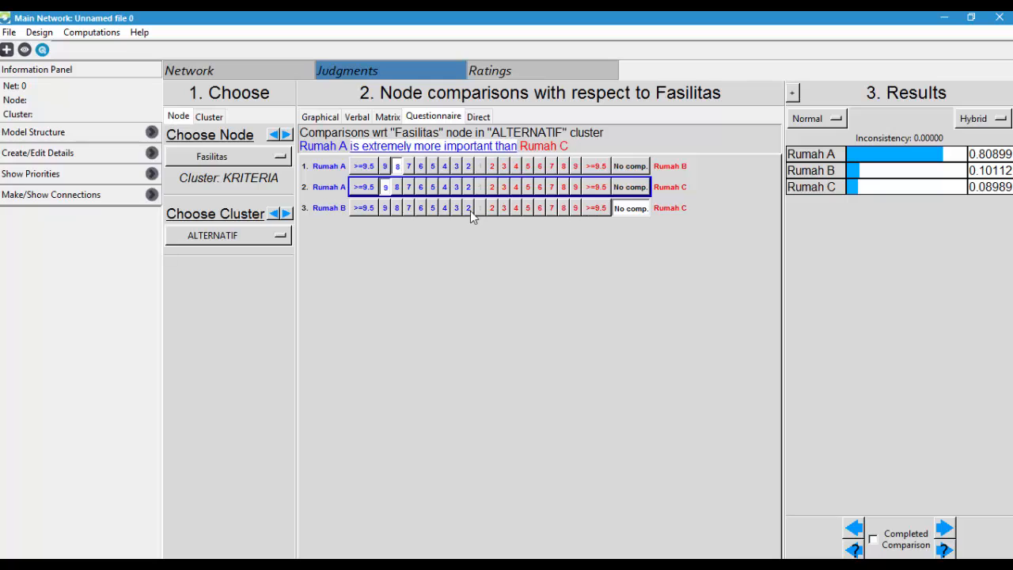
{"action": "left_click", "coordinate": [422, 207]}
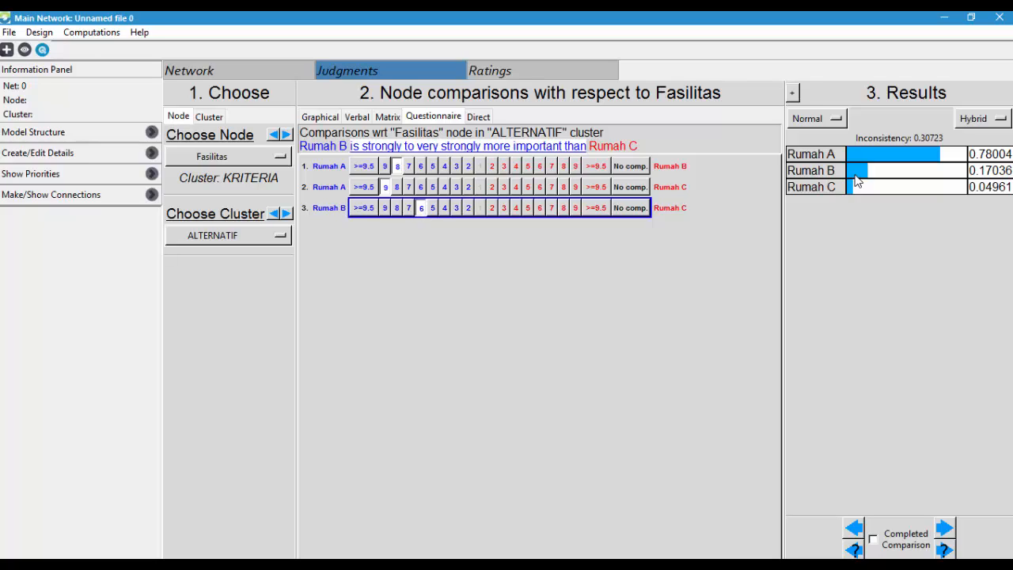
- Set the Developer judgments to Rumah A 6 over Rumah B, Rumah C 6 over Rumah A and Rumah C 5 over Rumah B
{"action": "left_click", "coordinate": [212, 163]}
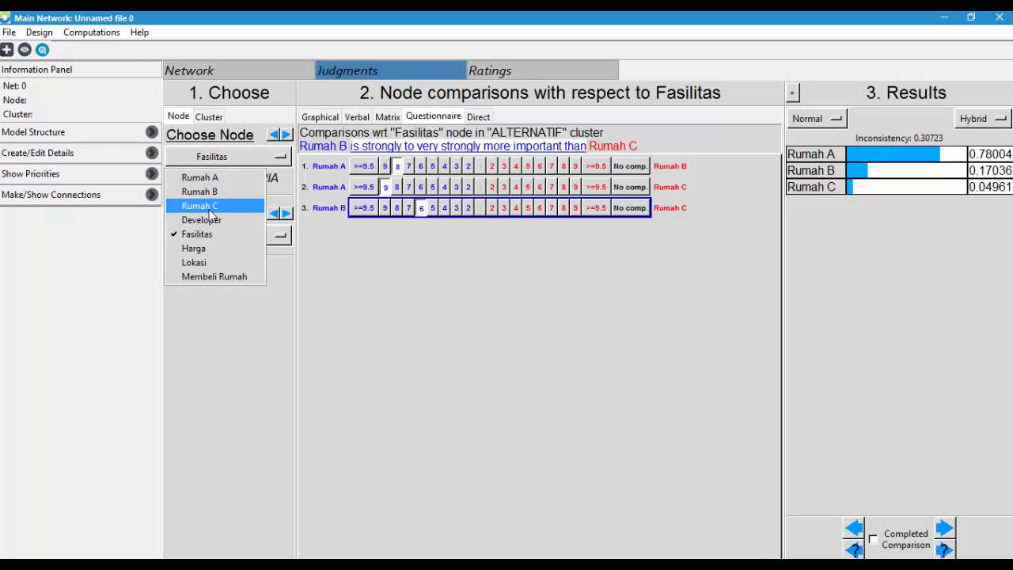
{"action": "left_click", "coordinate": [211, 223]}
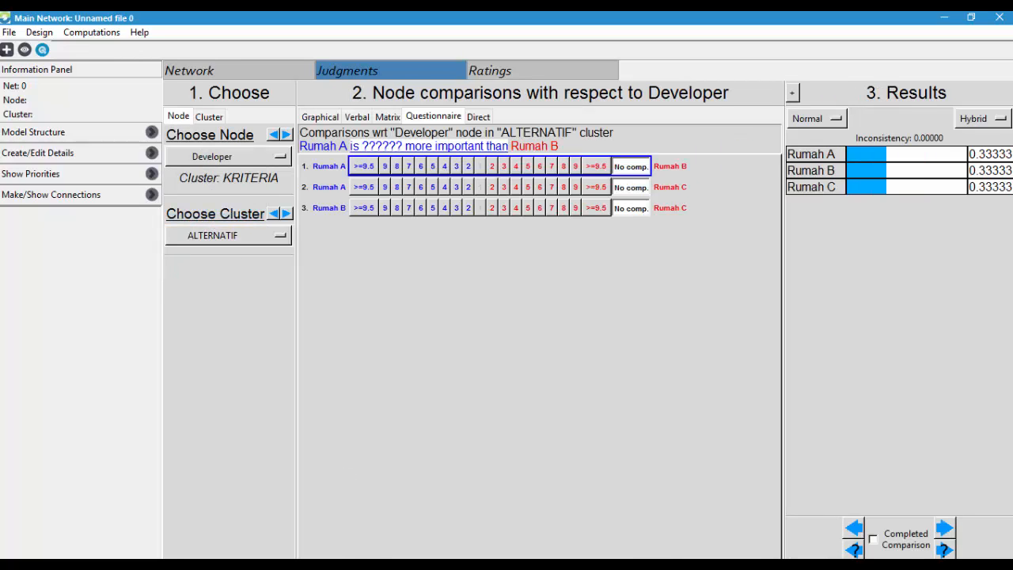
{"action": "key", "text": "alt+Tab"}
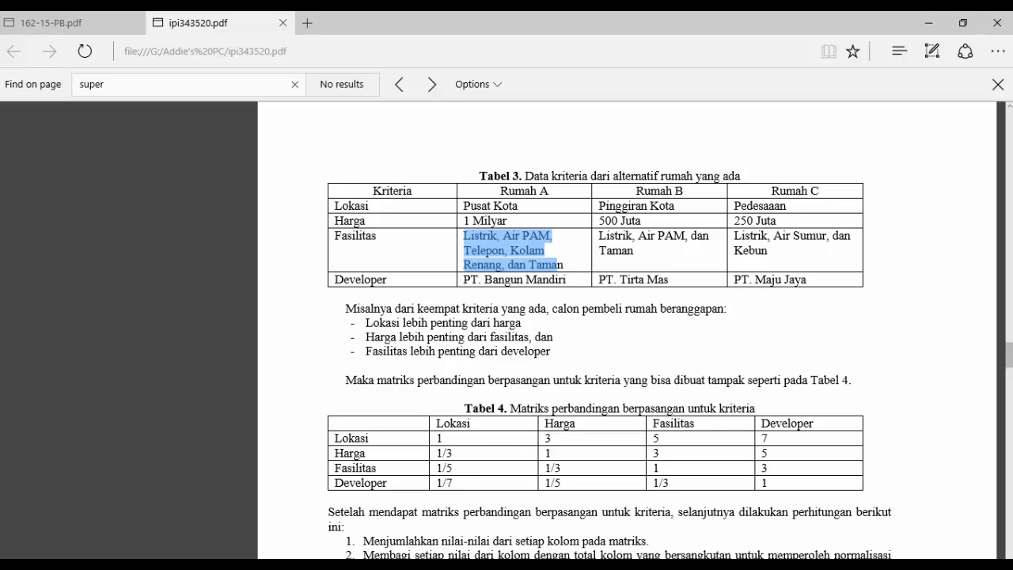
{"action": "left_click", "coordinate": [425, 565]}
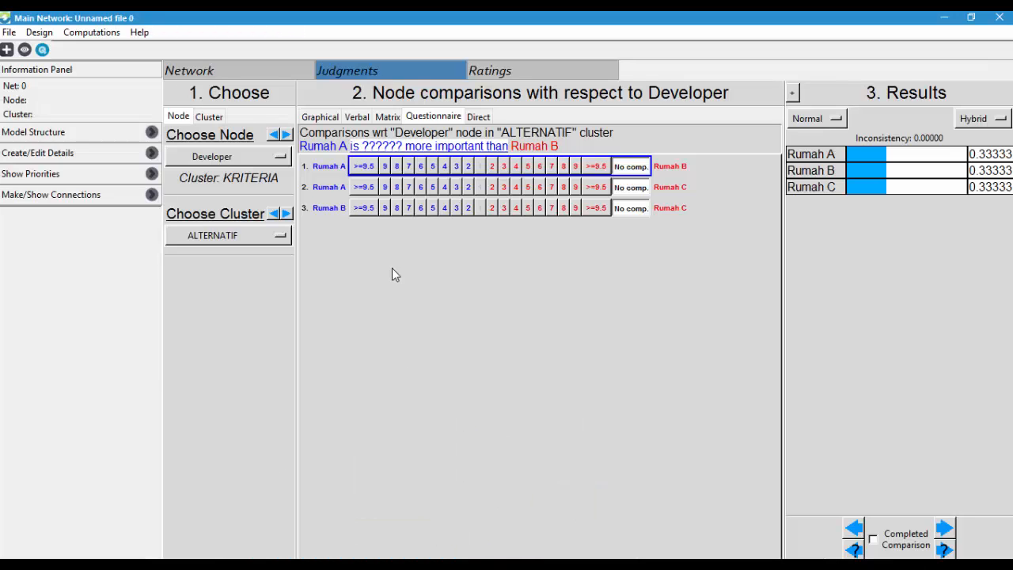
{"action": "left_click", "coordinate": [420, 167]}
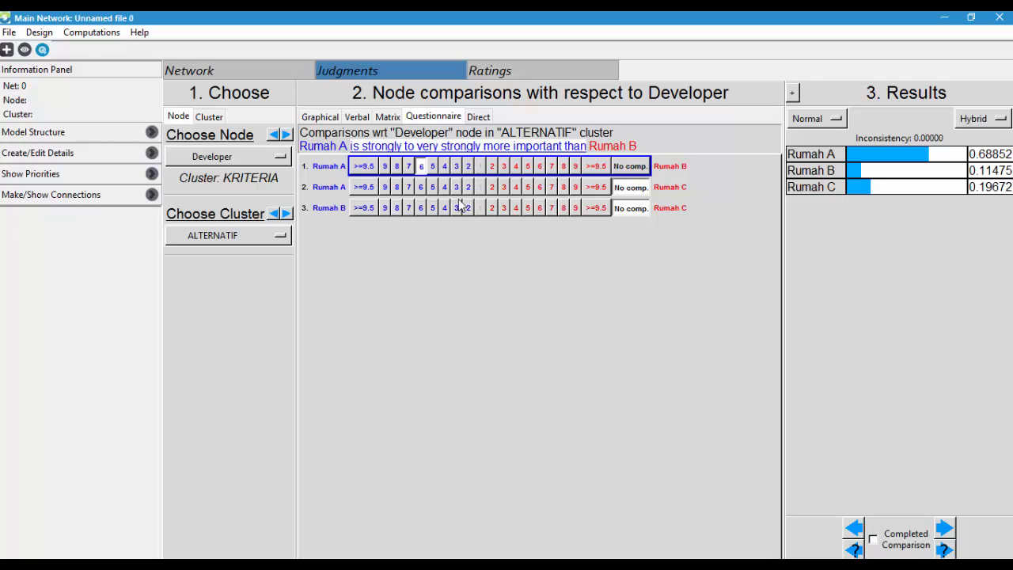
{"action": "left_click", "coordinate": [540, 187]}
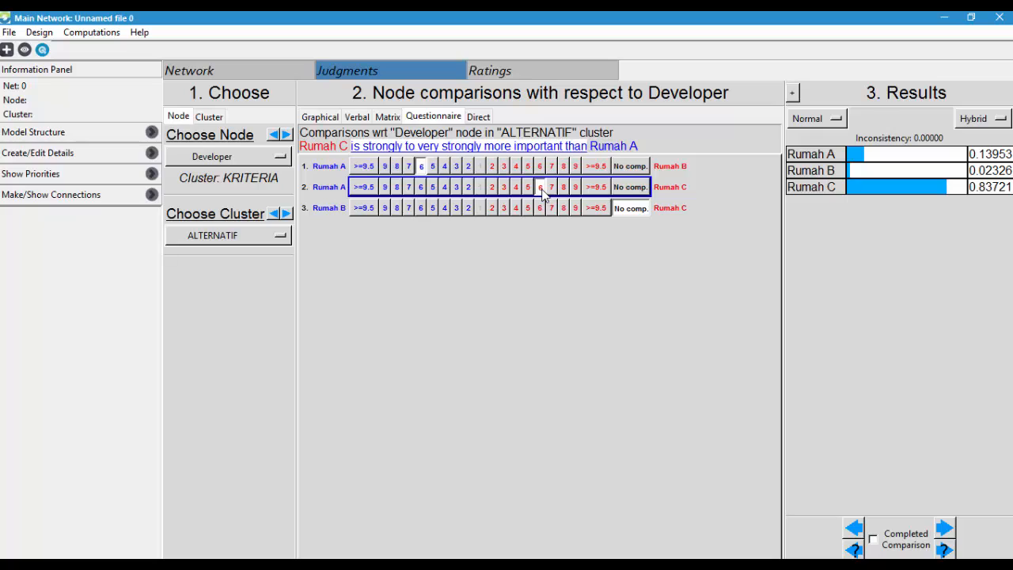
{"action": "left_click", "coordinate": [408, 209]}
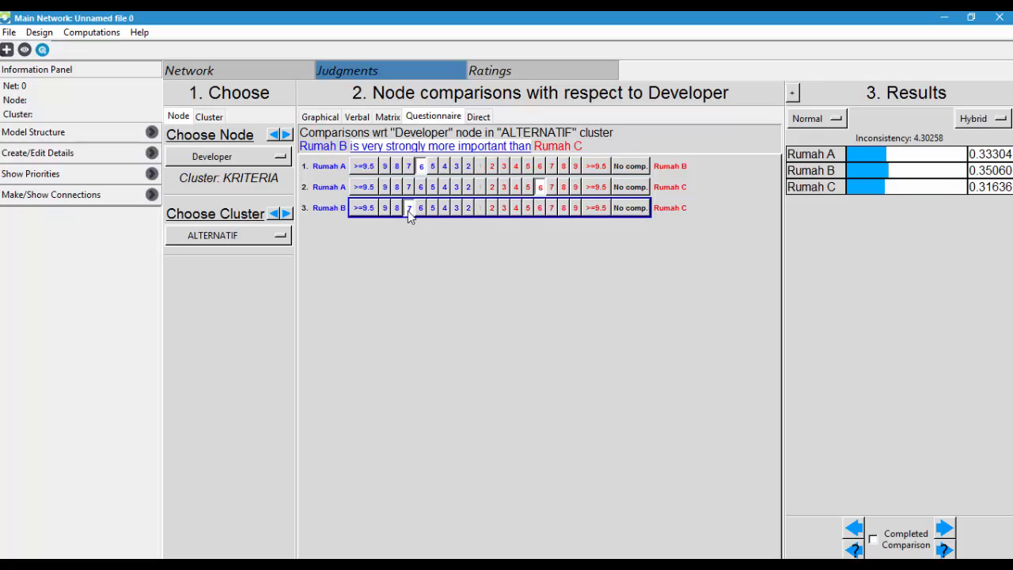
{"action": "left_click", "coordinate": [446, 210]}
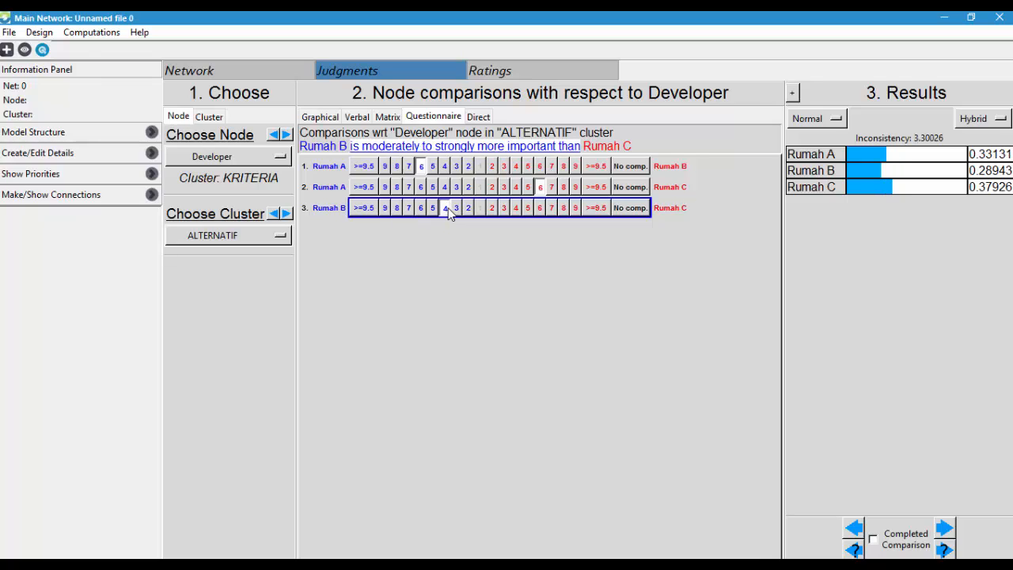
{"action": "left_click", "coordinate": [527, 208]}
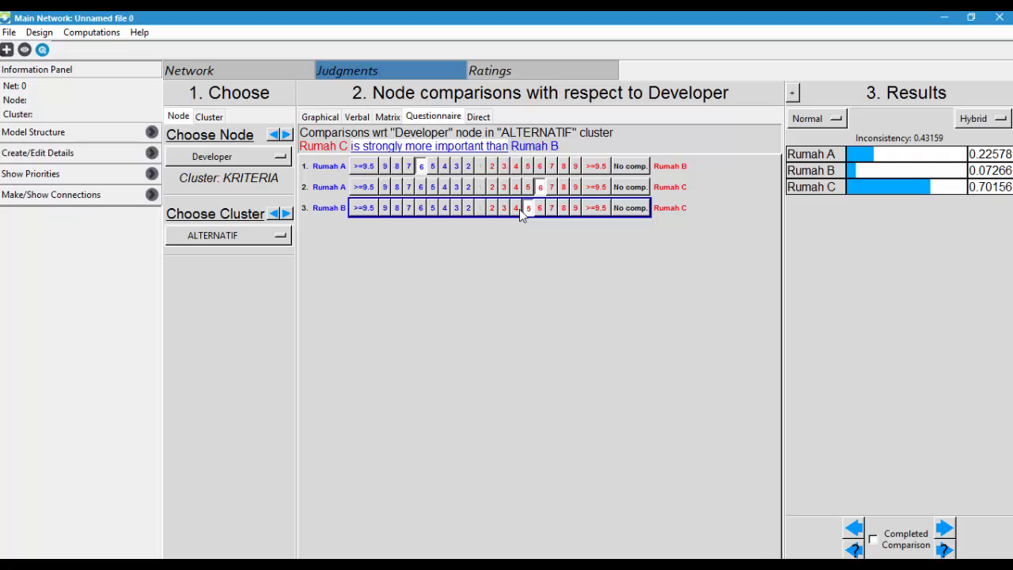
- Revise the Developer judgments to Rumah A 8 over Rumah B and Rumah A 7 over Rumah C
{"action": "left_click", "coordinate": [434, 167]}
{"action": "left_click", "coordinate": [445, 166]}
{"action": "left_click", "coordinate": [445, 187]}
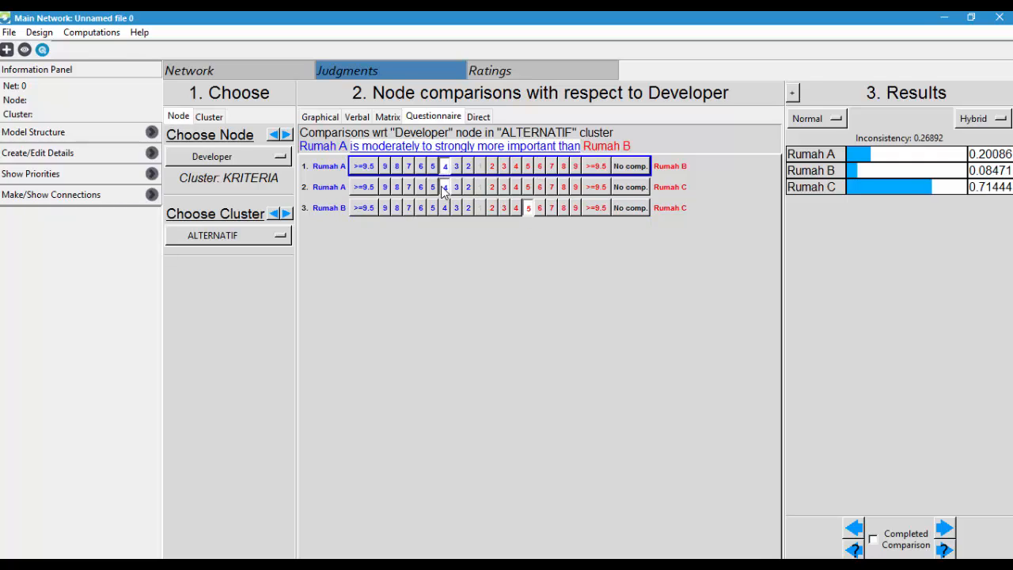
{"action": "left_click", "coordinate": [409, 166]}
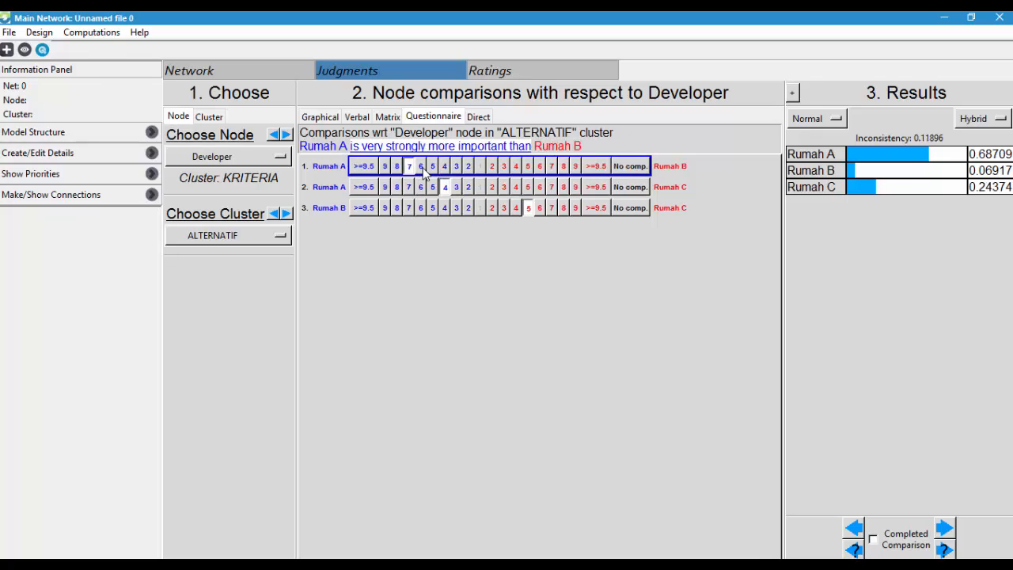
{"action": "left_click", "coordinate": [421, 167]}
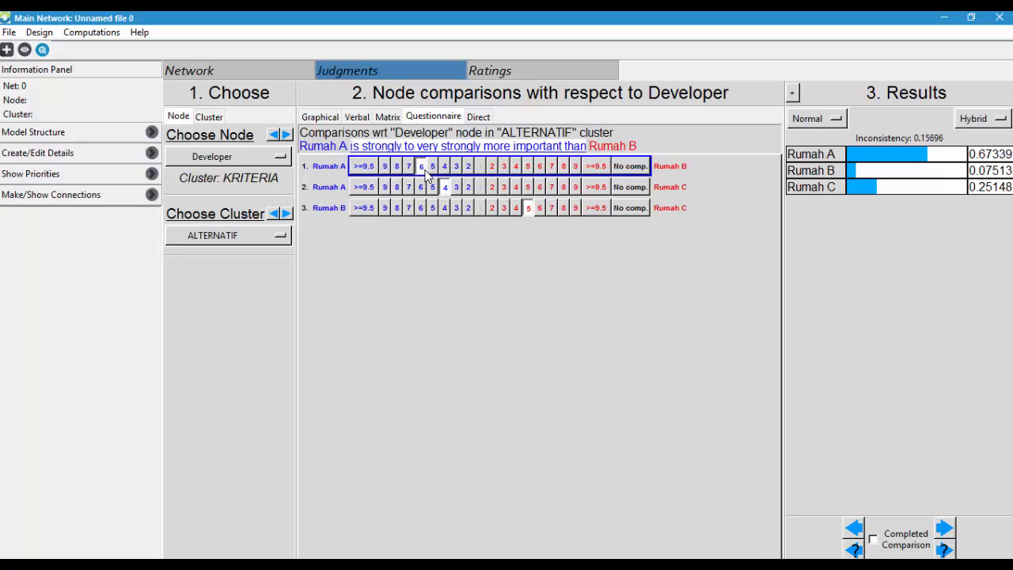
{"action": "left_click", "coordinate": [445, 166]}
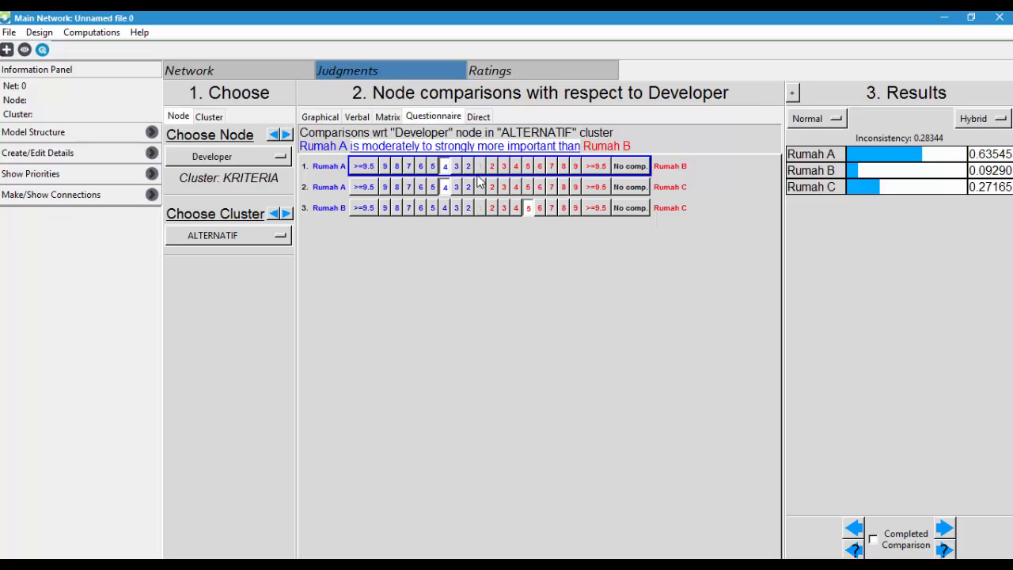
{"action": "left_click", "coordinate": [410, 187]}
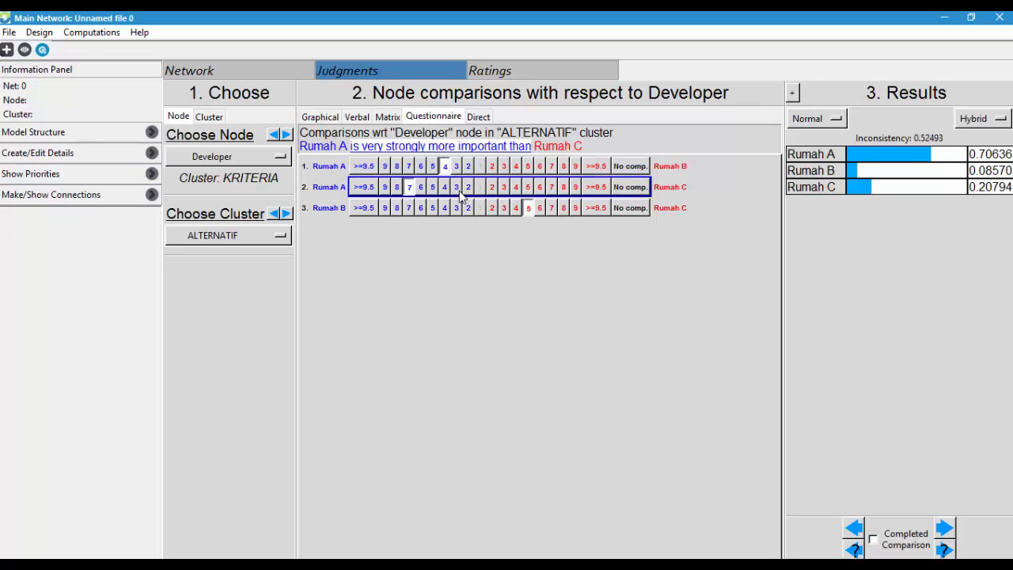
{"action": "left_click", "coordinate": [541, 167]}
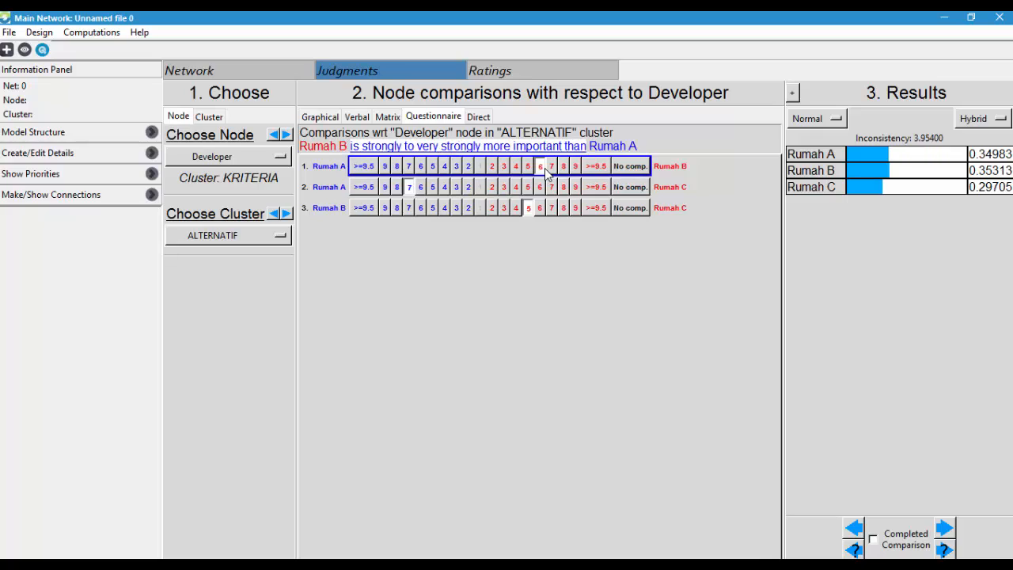
{"action": "left_click", "coordinate": [409, 166]}
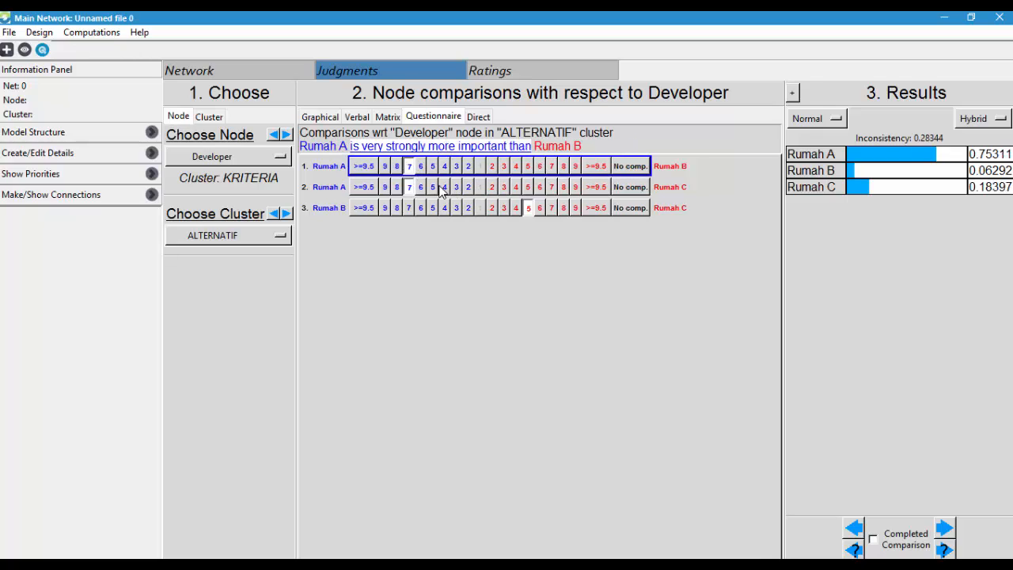
{"action": "left_click", "coordinate": [397, 167]}
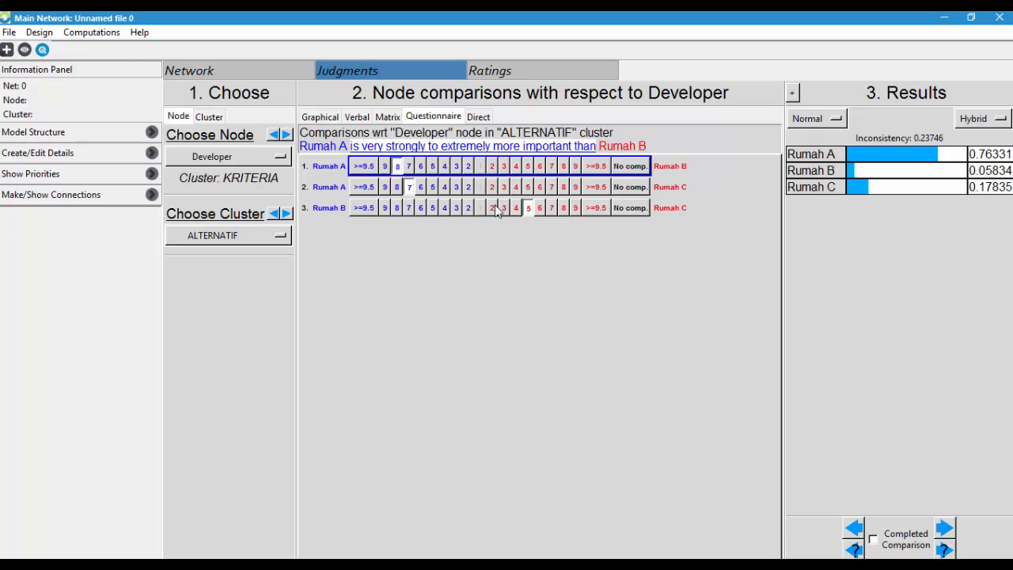
- Under Rumah C, set the criteria judgments to Developer 3 over Fasilitas, Harga 7 over Developer and Developer 2 over Lokasi
{"action": "left_click", "coordinate": [252, 159]}
{"action": "left_click", "coordinate": [204, 206]}
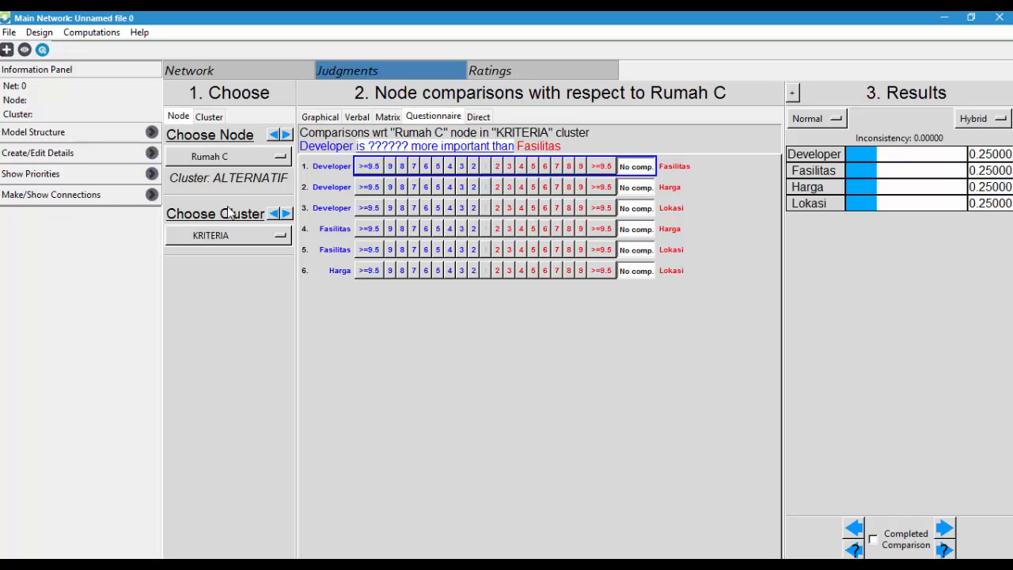
{"action": "left_click", "coordinate": [228, 234]}
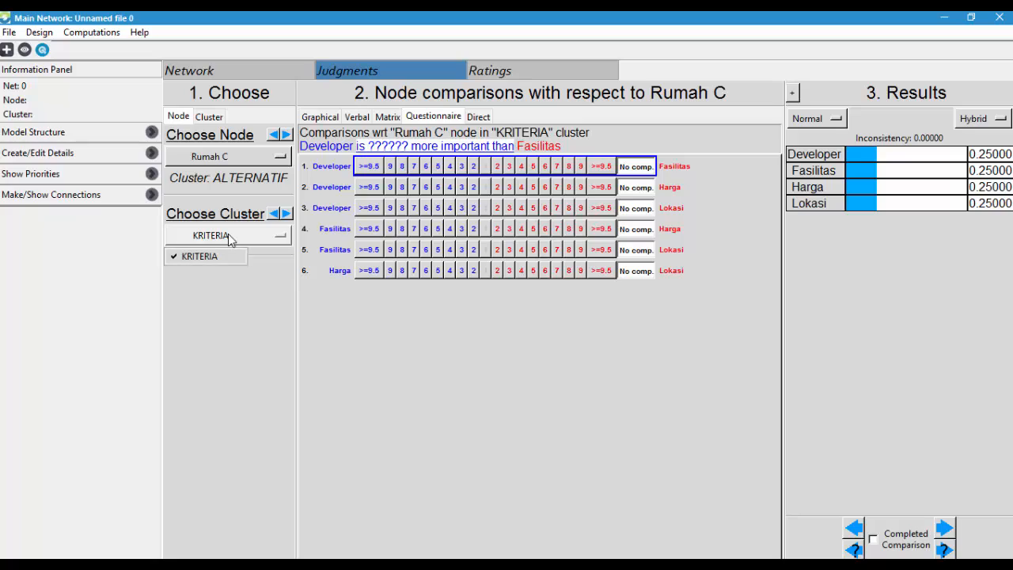
{"action": "left_click", "coordinate": [232, 181]}
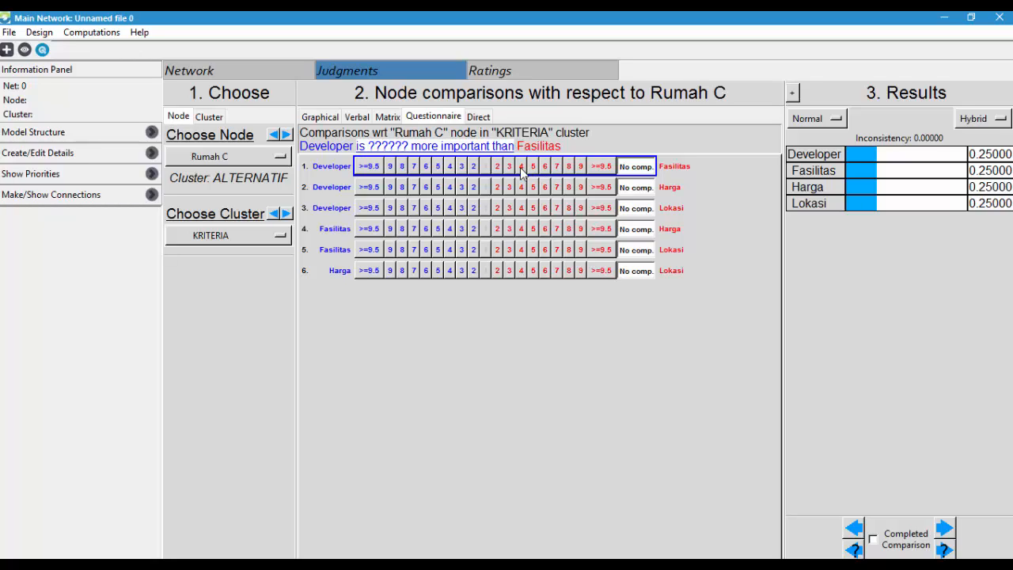
{"action": "left_click", "coordinate": [462, 168]}
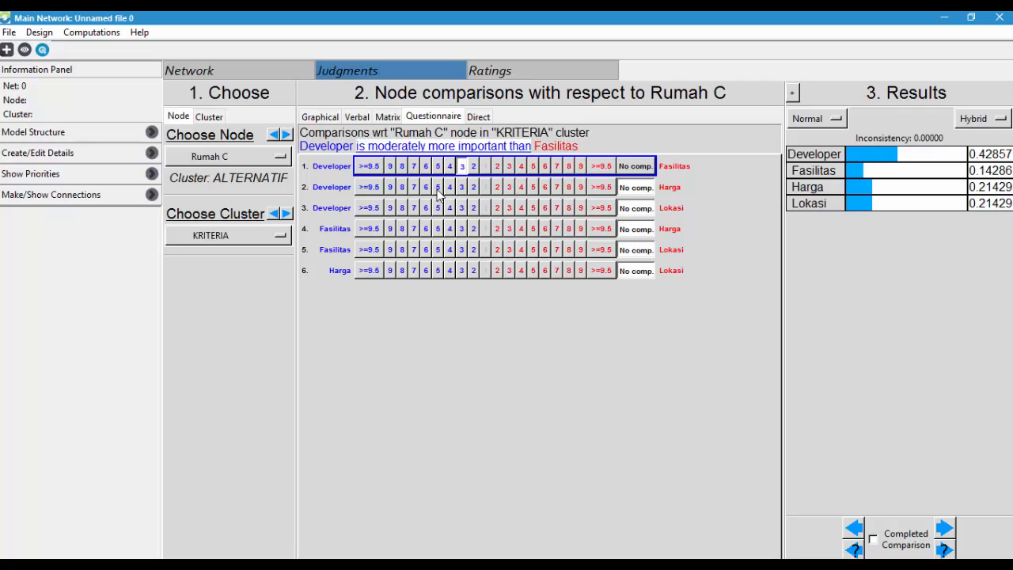
{"action": "left_click", "coordinate": [558, 187]}
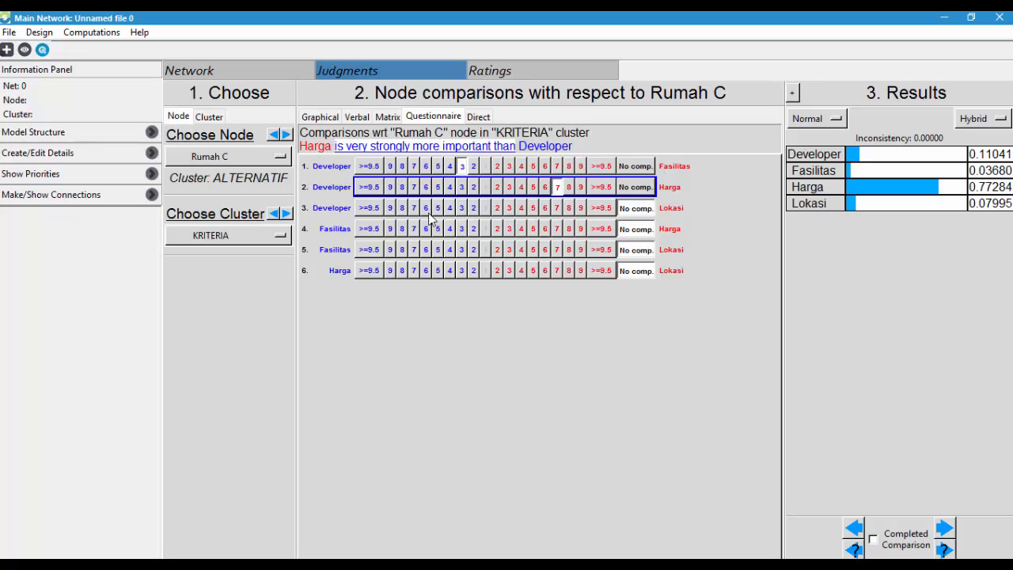
{"action": "left_click", "coordinate": [473, 211]}
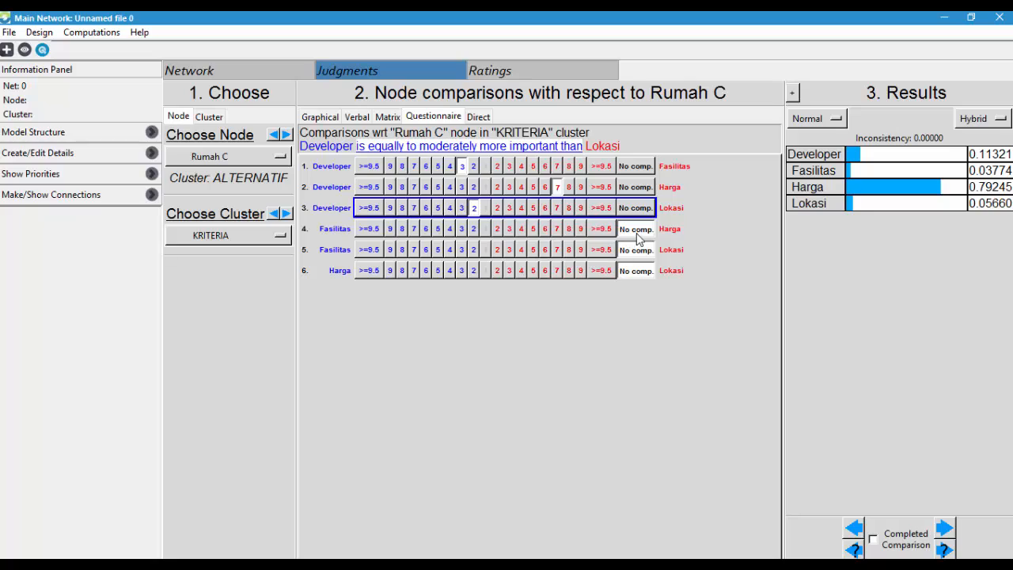
- Complete the Rumah C judgments with Harga 6 over Fasilitas, Lokasi 4 over Fasilitas and Harga 5 over Lokasi
{"action": "left_click", "coordinate": [546, 228]}
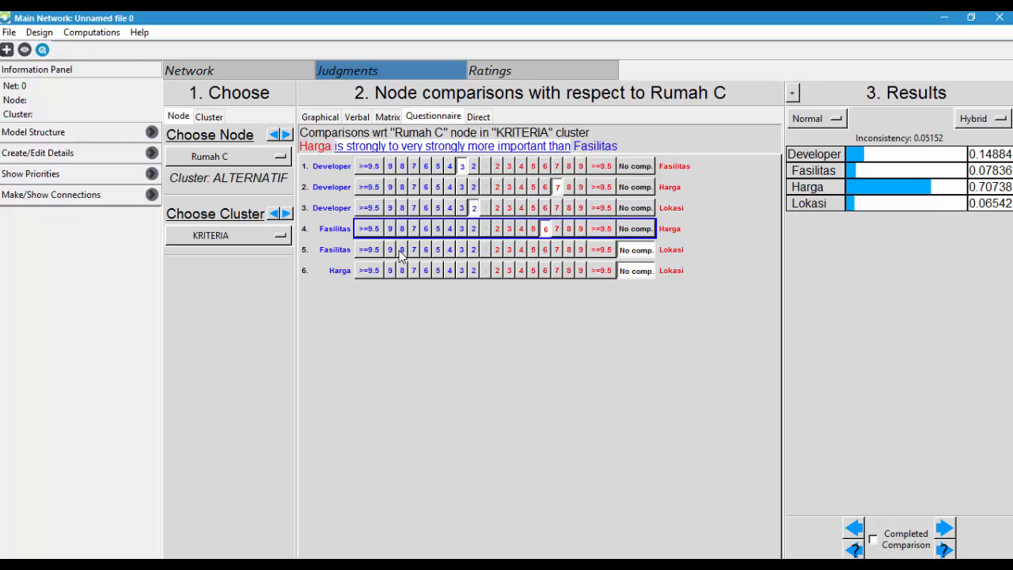
{"action": "left_click", "coordinate": [522, 250]}
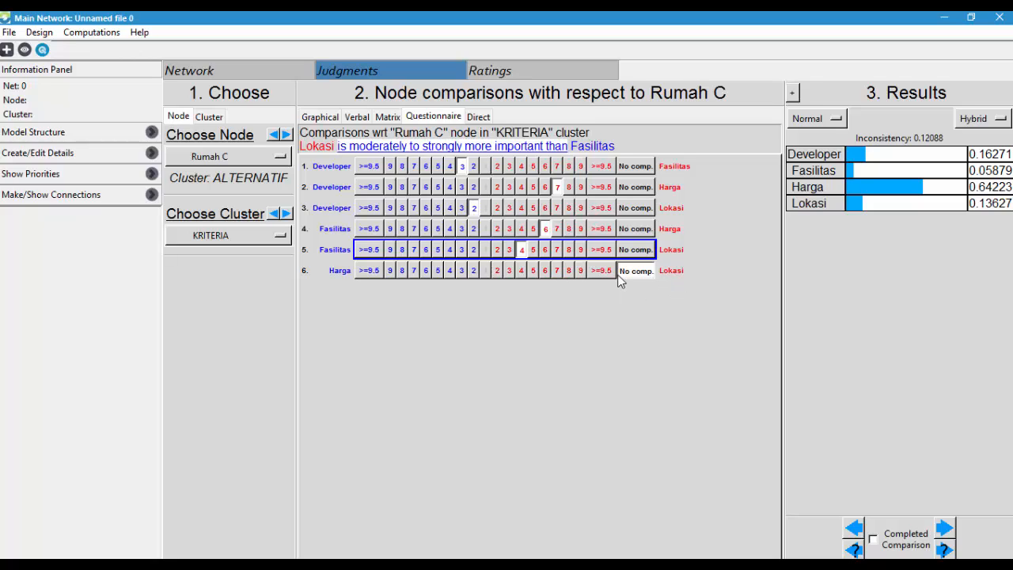
{"action": "left_click", "coordinate": [536, 272]}
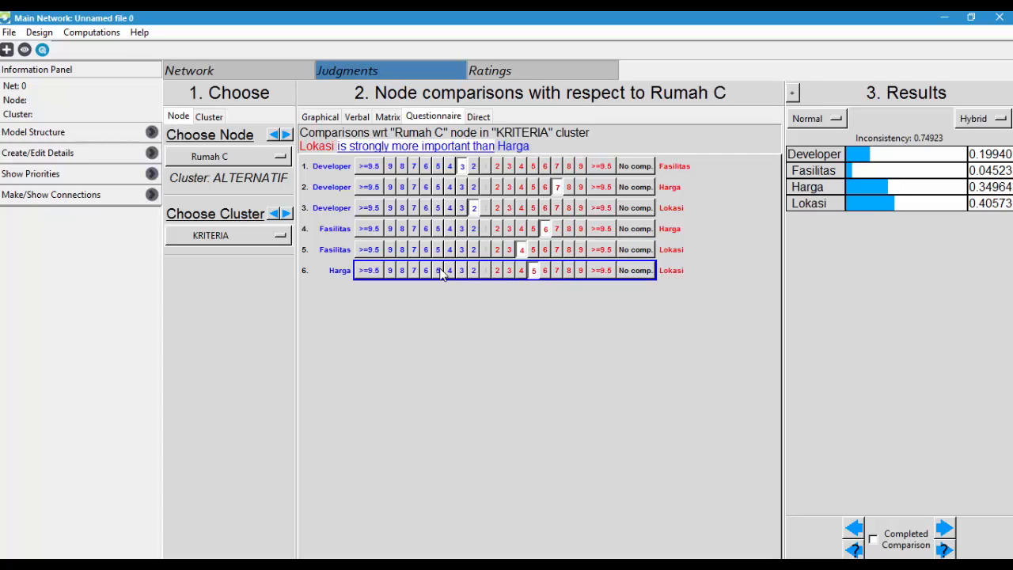
{"action": "left_click", "coordinate": [570, 271]}
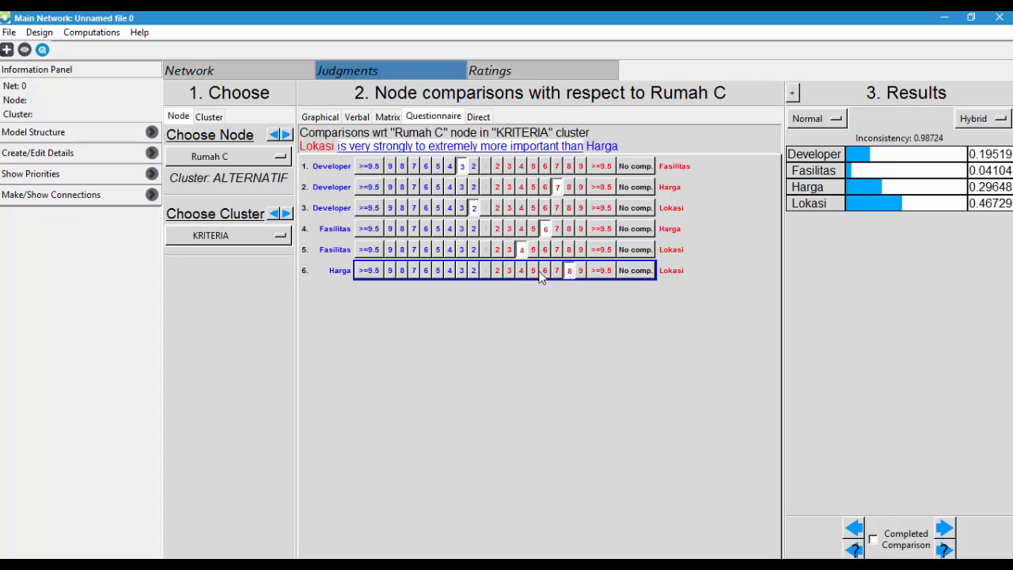
{"action": "left_click", "coordinate": [499, 272]}
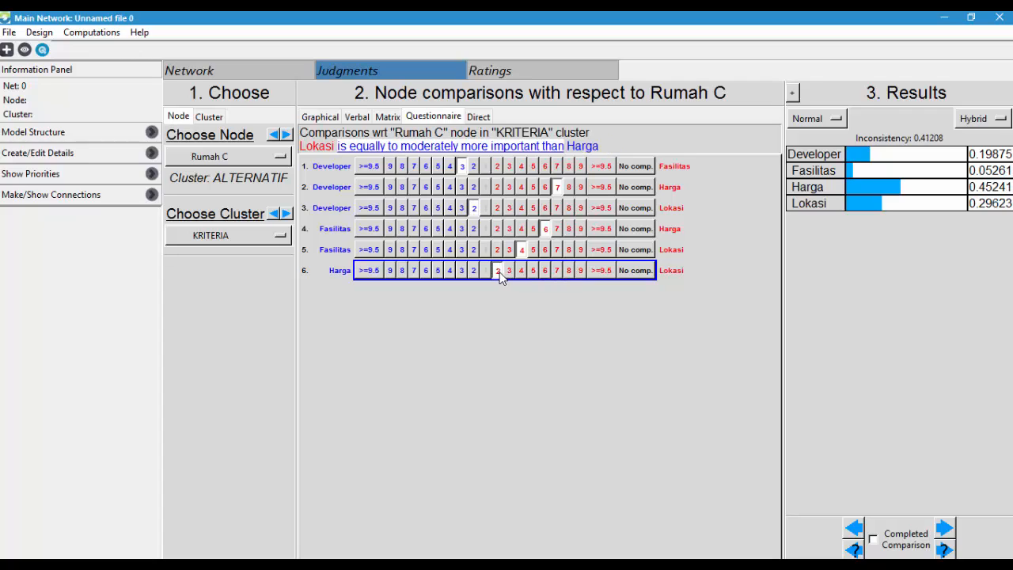
{"action": "left_click", "coordinate": [439, 271]}
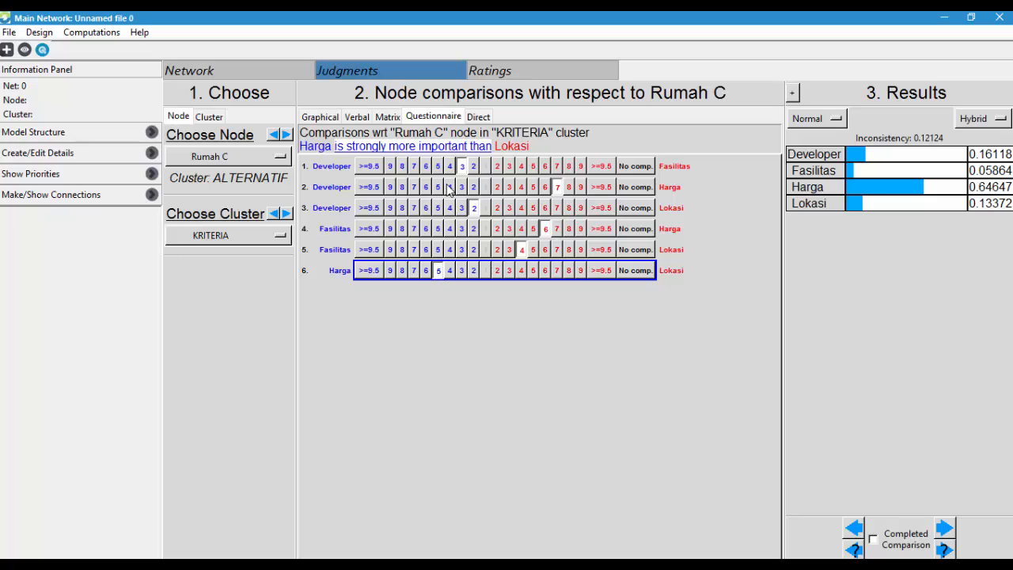
- Under Rumah B, set the criteria judgments to Fasilitas 7, Harga 8 and Lokasi 5, each over Developer
{"action": "left_click", "coordinate": [226, 157]}
{"action": "left_click", "coordinate": [224, 192]}
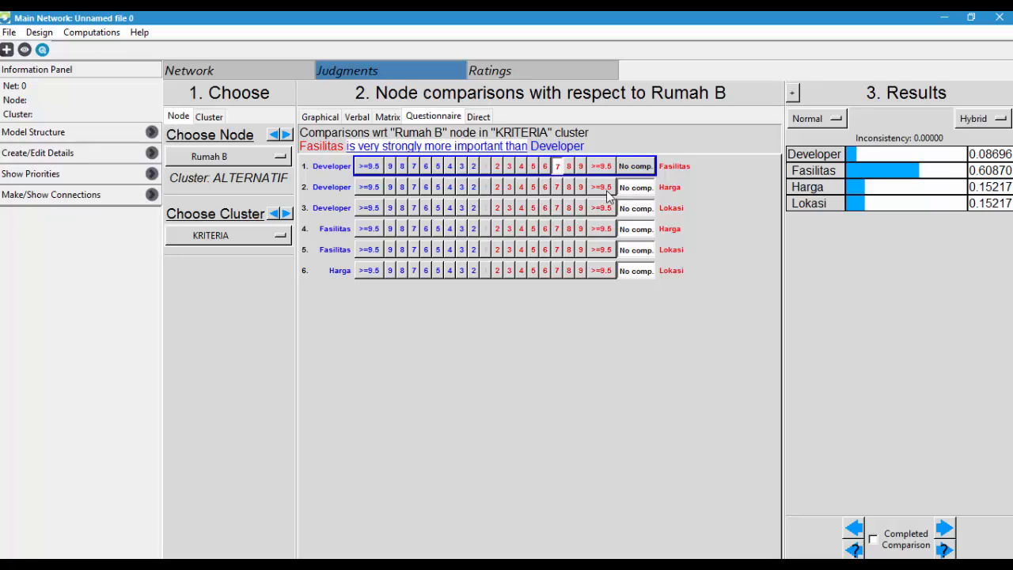
{"action": "left_click", "coordinate": [570, 187]}
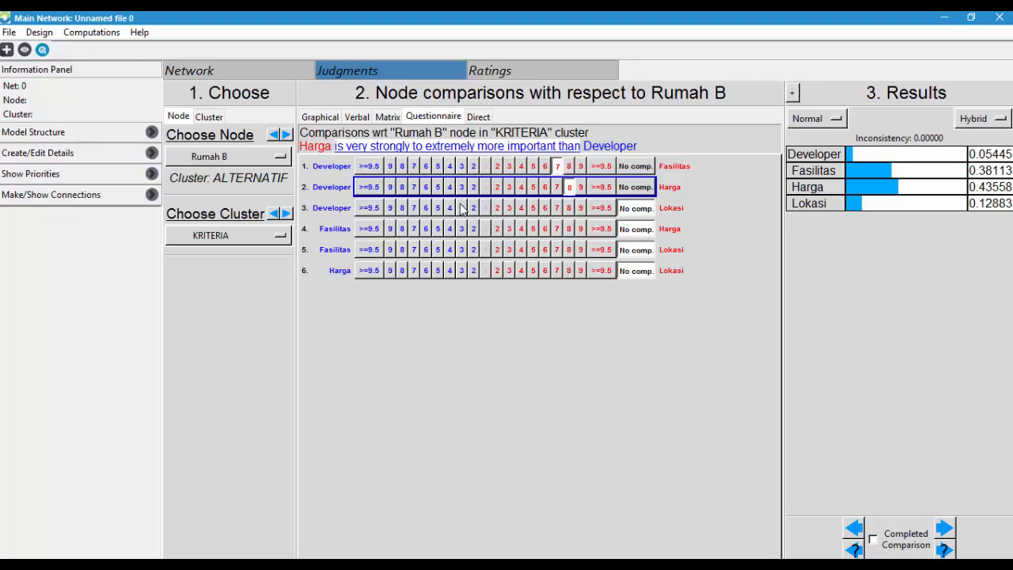
{"action": "left_click", "coordinate": [534, 208]}
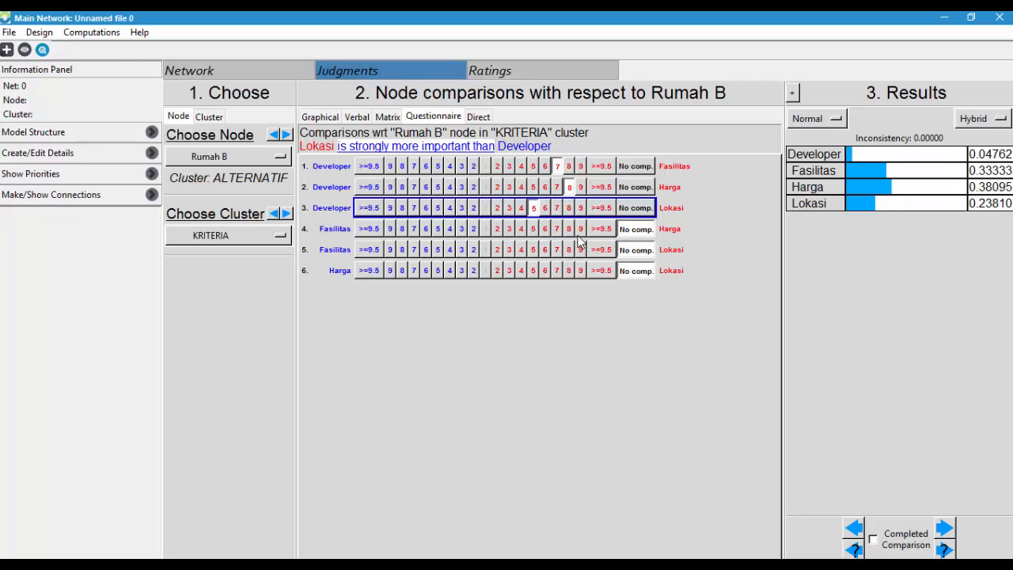
- Complete the Rumah B judgments with Harga 4 over Fasilitas, Lokasi 6 over Fasilitas and Harga 5 over Lokasi
{"action": "left_click", "coordinate": [521, 229]}
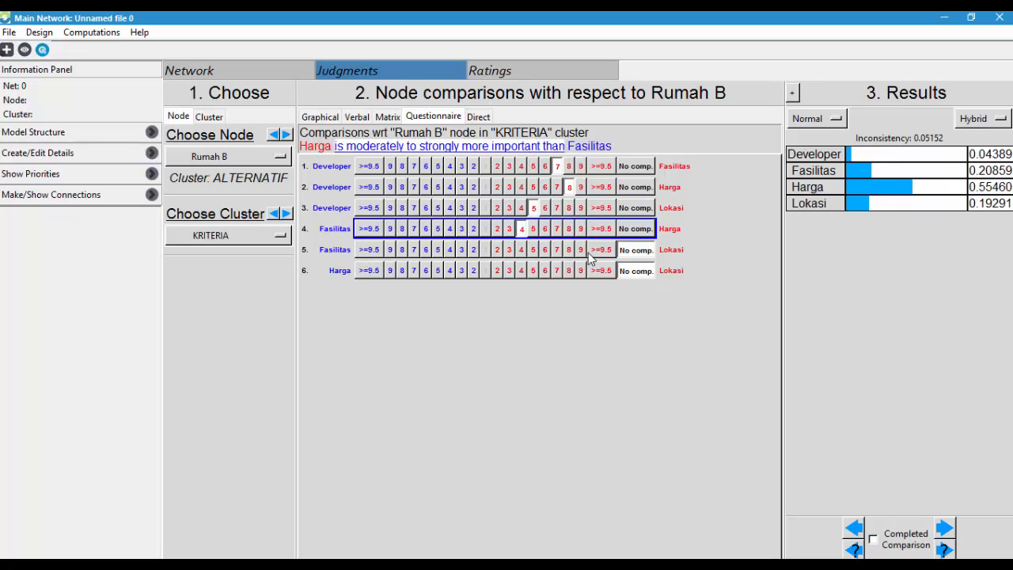
{"action": "left_click", "coordinate": [546, 250]}
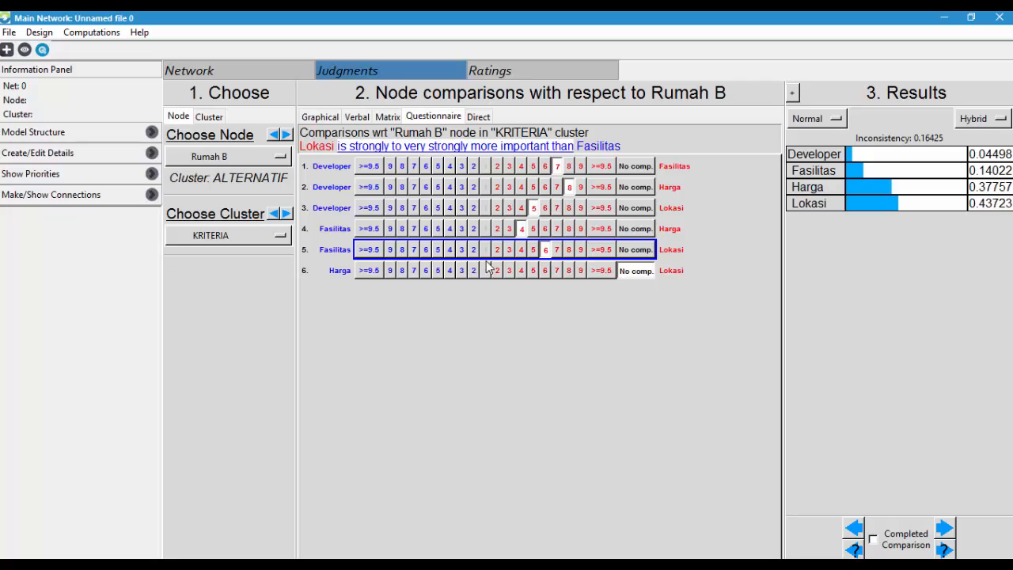
{"action": "left_click", "coordinate": [435, 271]}
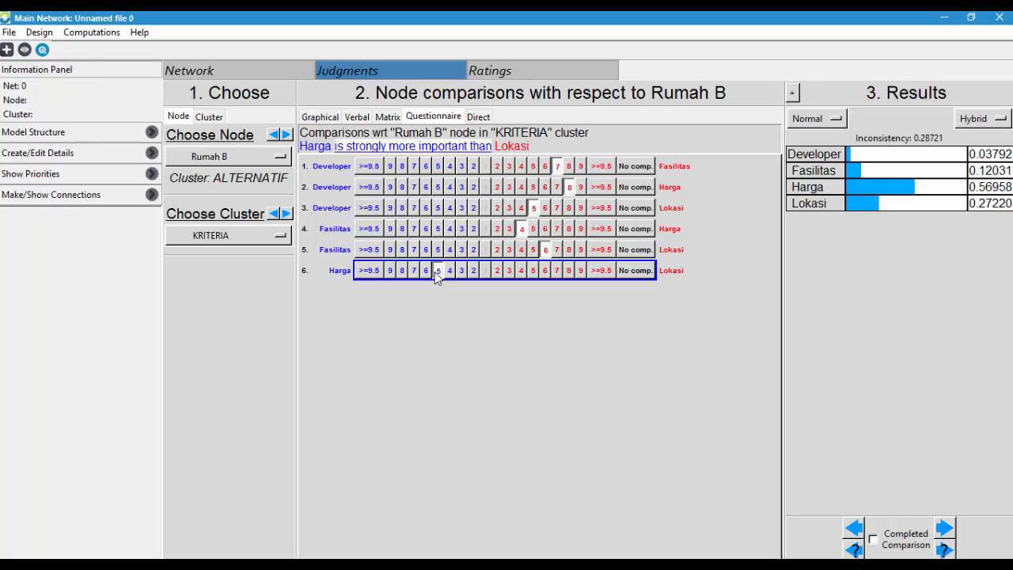
- Under Rumah A, set the criteria judgments to Fasilitas 7 over Developer, Developer 6 over Harga and Lokasi 6 over Developer
{"action": "left_click", "coordinate": [227, 158]}
{"action": "left_click", "coordinate": [227, 179]}
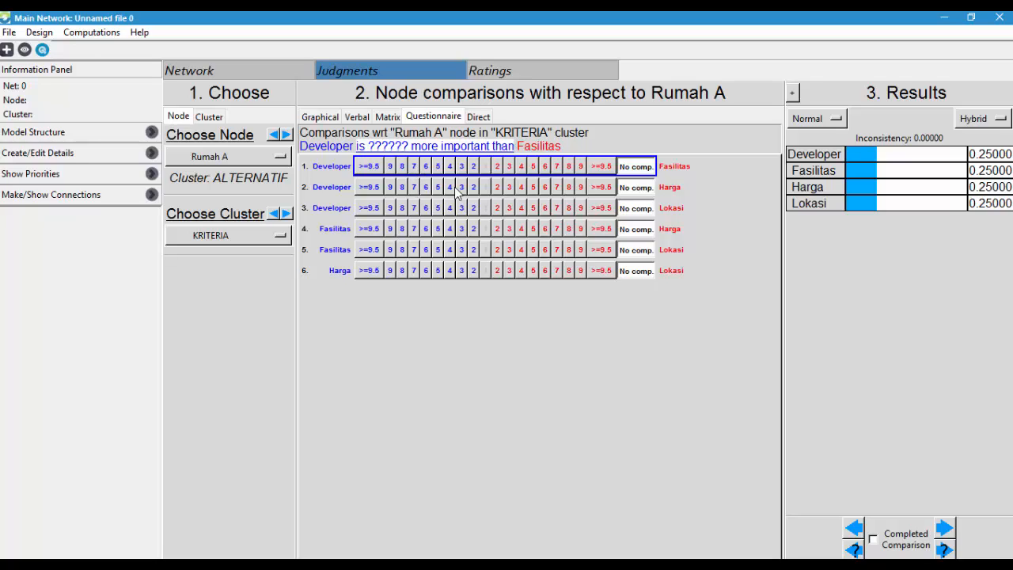
{"action": "left_click", "coordinate": [556, 167]}
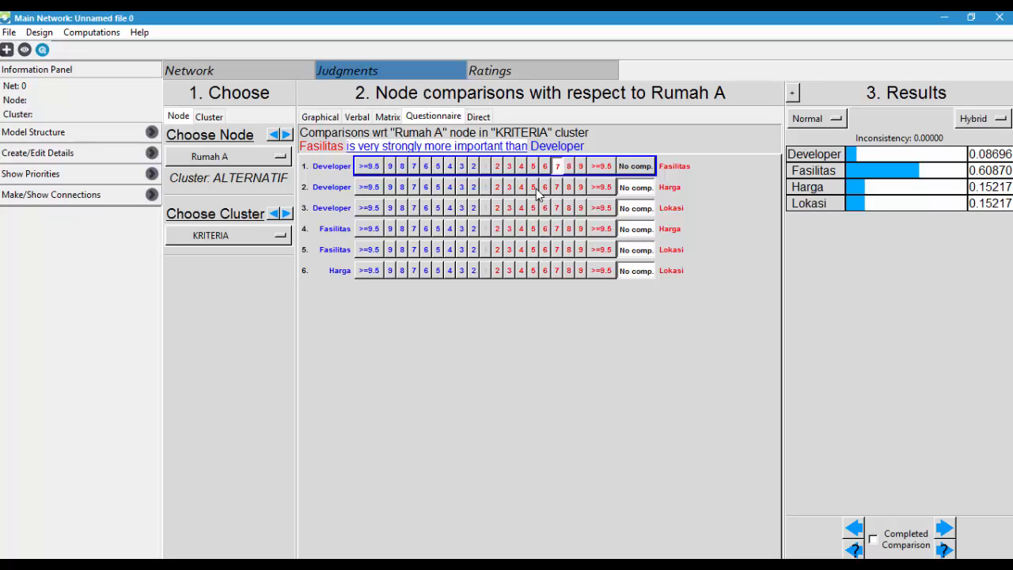
{"action": "left_click", "coordinate": [426, 188]}
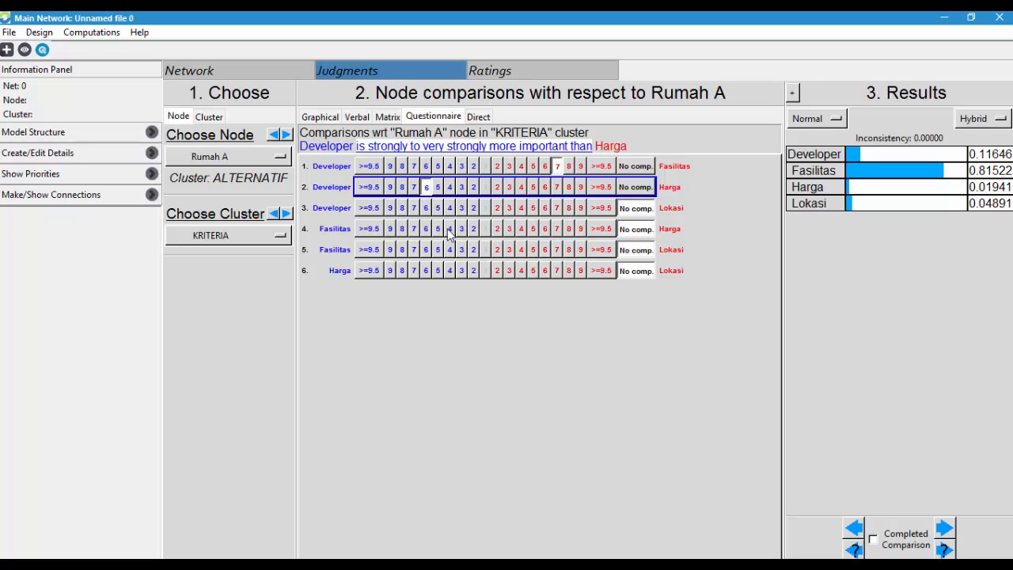
{"action": "left_click", "coordinate": [546, 208]}
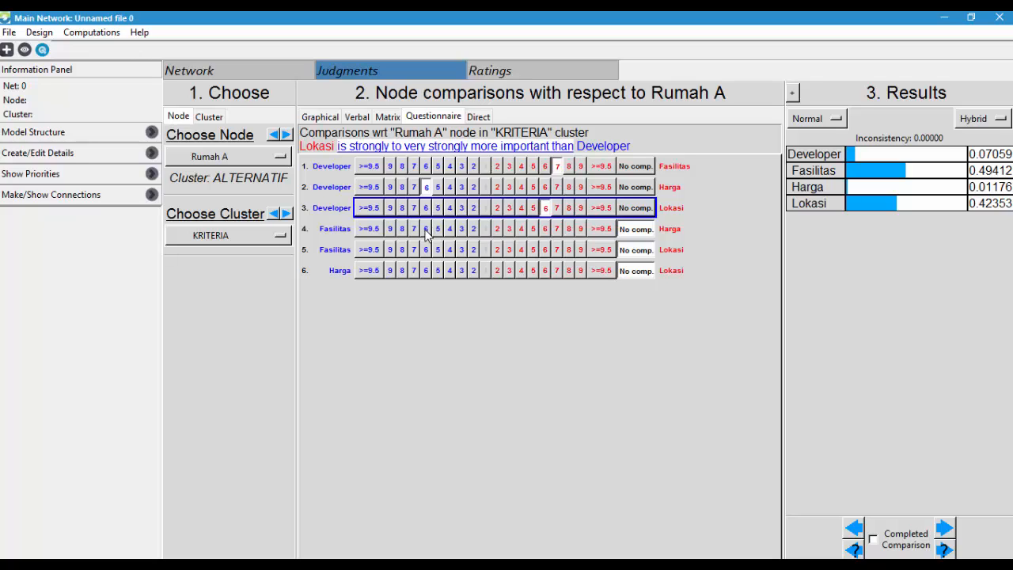
- Complete the Rumah A judgments with Harga 4 over Fasilitas, Lokasi 8 over Fasilitas and Lokasi 7 over Harga
{"action": "left_click", "coordinate": [522, 229]}
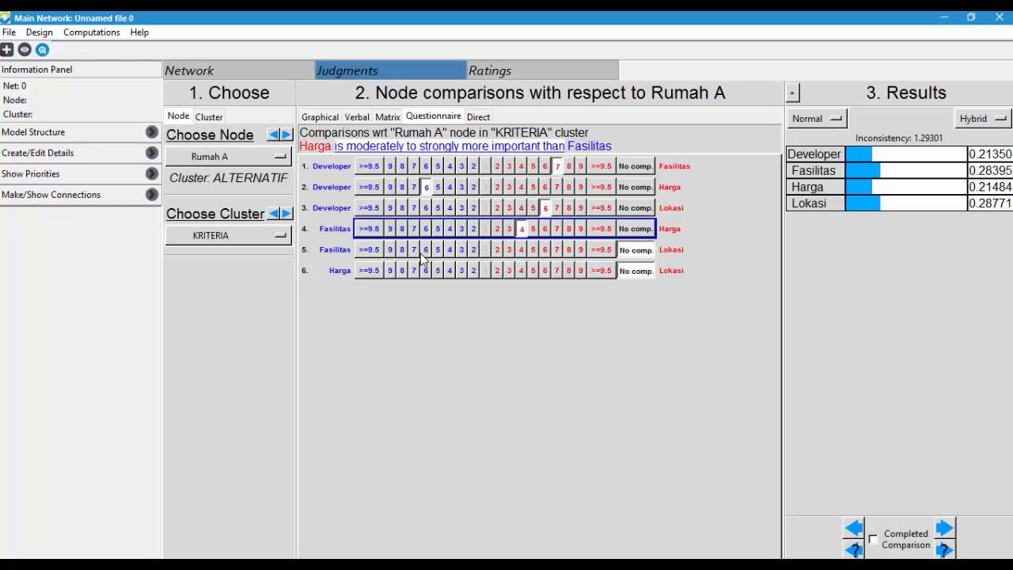
{"action": "left_click", "coordinate": [569, 250]}
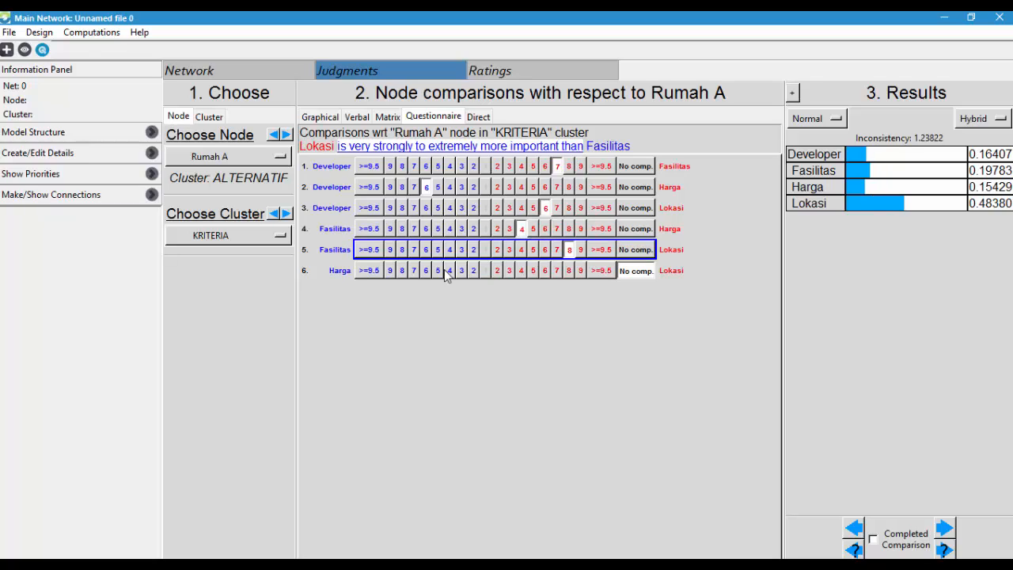
{"action": "left_click", "coordinate": [543, 270]}
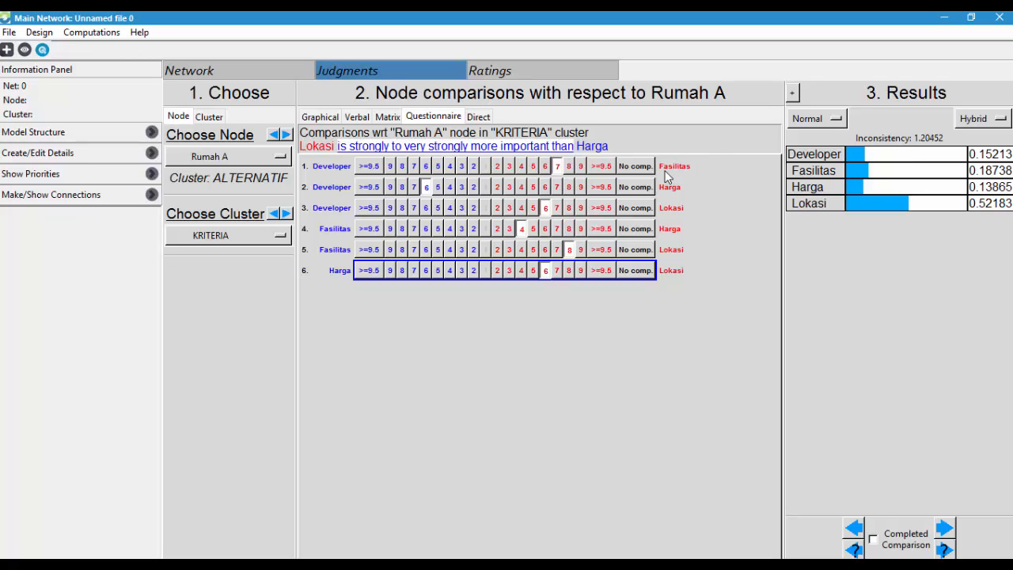
{"action": "left_click", "coordinate": [438, 271]}
{"action": "left_click", "coordinate": [413, 270]}
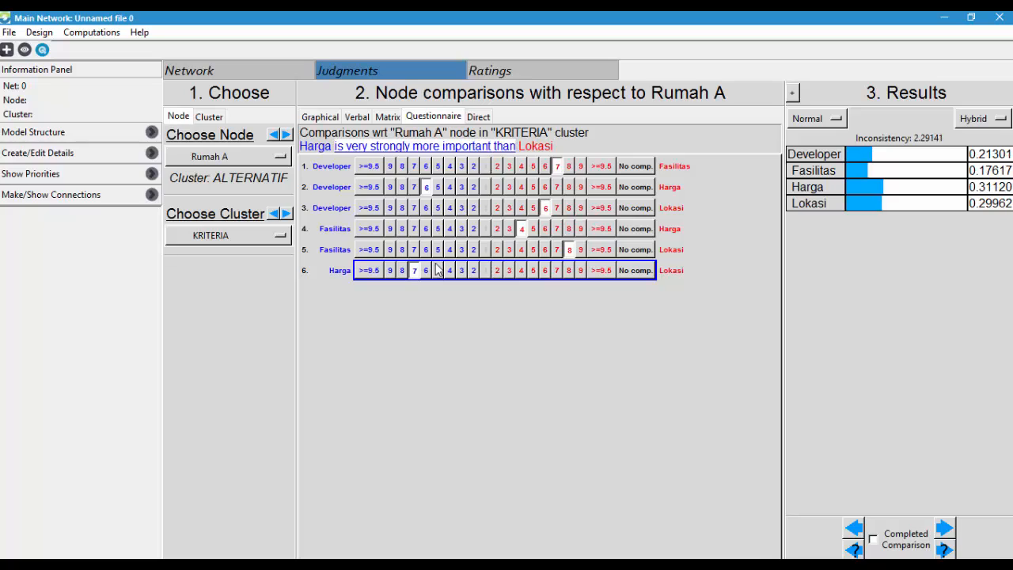
{"action": "left_click", "coordinate": [521, 271]}
{"action": "left_click", "coordinate": [558, 271]}
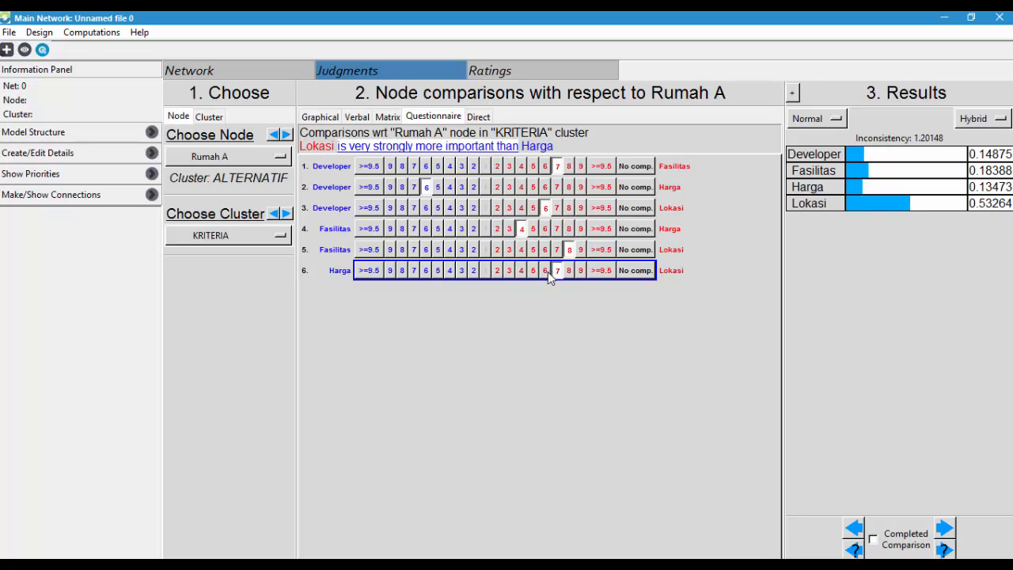
{"action": "left_click", "coordinate": [568, 271]}
{"action": "left_click", "coordinate": [558, 271]}
- Review the cluster comparisons, the network diagram and the criteria judgments under Membeli Rumah
{"action": "left_click", "coordinate": [211, 117]}
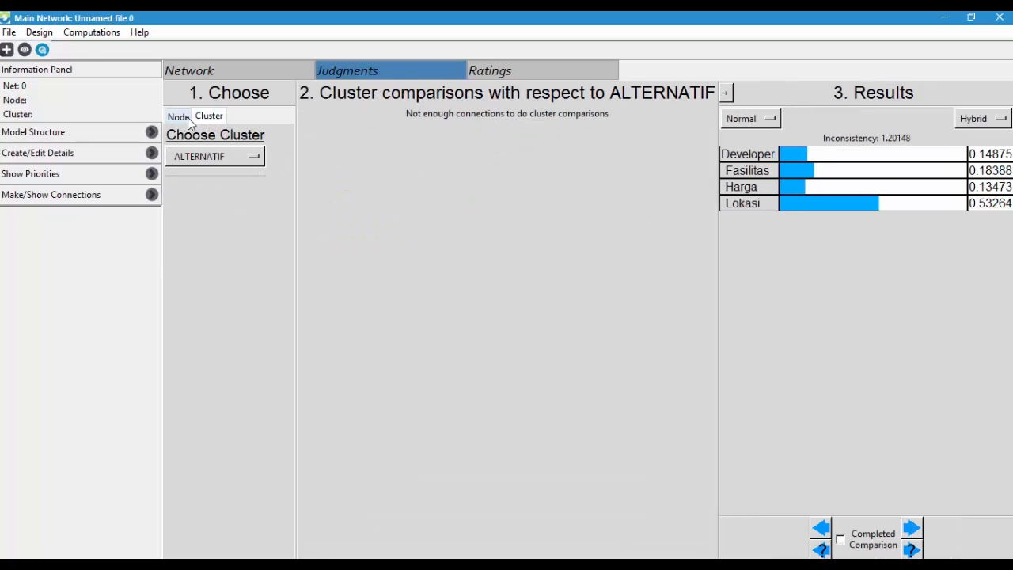
{"action": "left_click", "coordinate": [179, 117]}
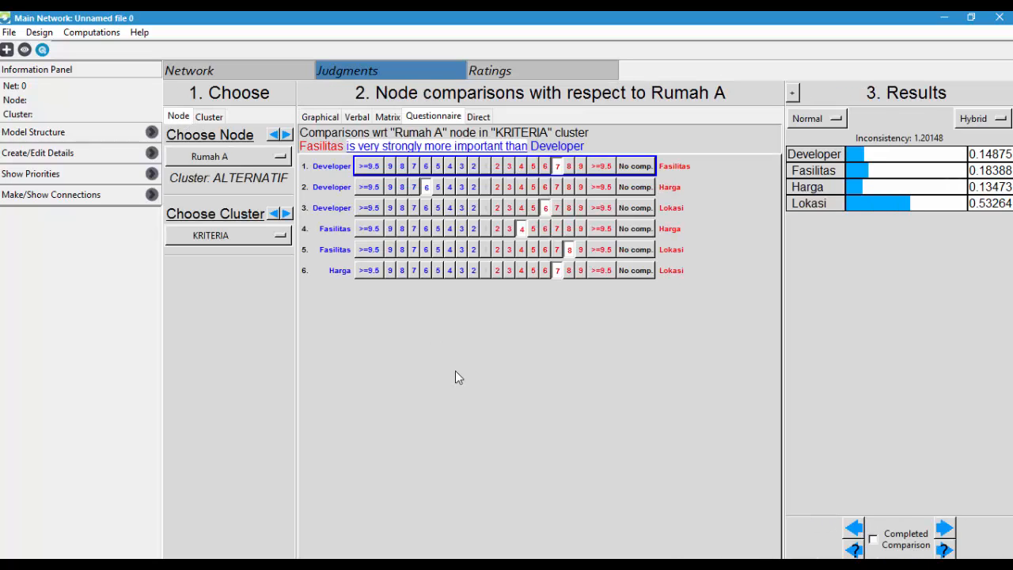
{"action": "left_click", "coordinate": [217, 76]}
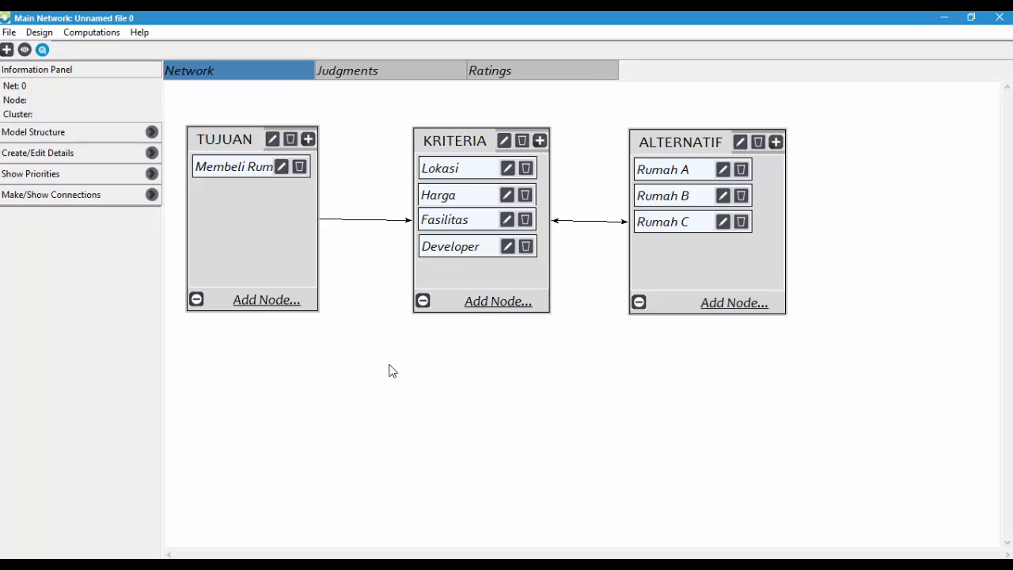
{"action": "left_click", "coordinate": [375, 74]}
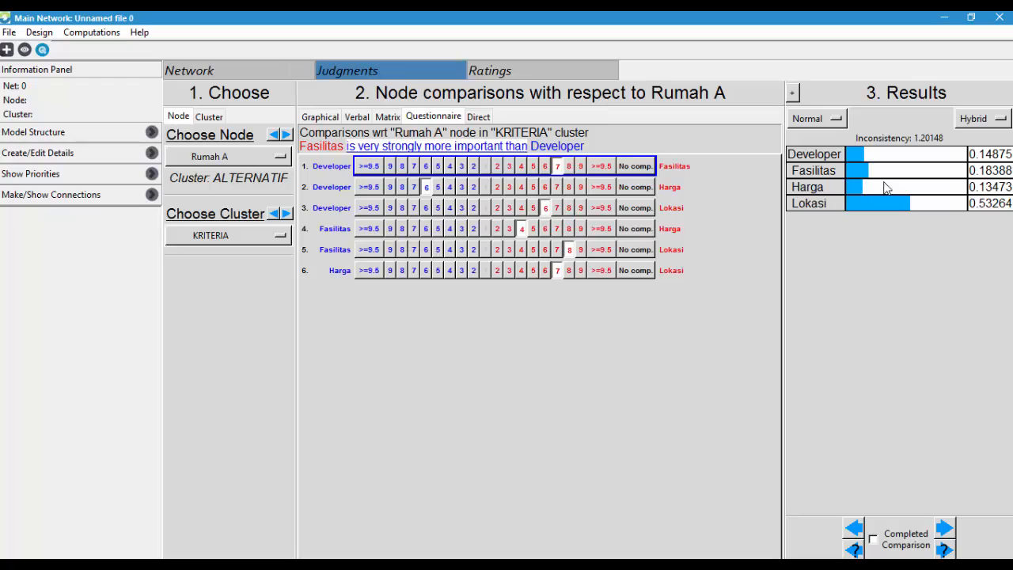
{"action": "left_click", "coordinate": [210, 157]}
{"action": "left_click", "coordinate": [202, 277]}
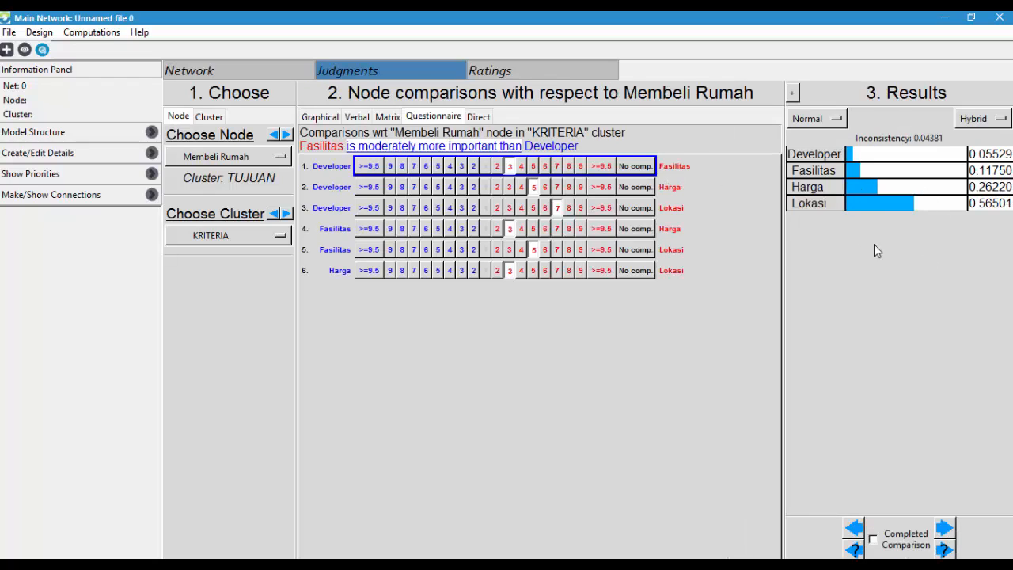
- Compute the model's priorities, review them for all criteria and houses, and close the results
{"action": "left_click", "coordinate": [77, 34]}
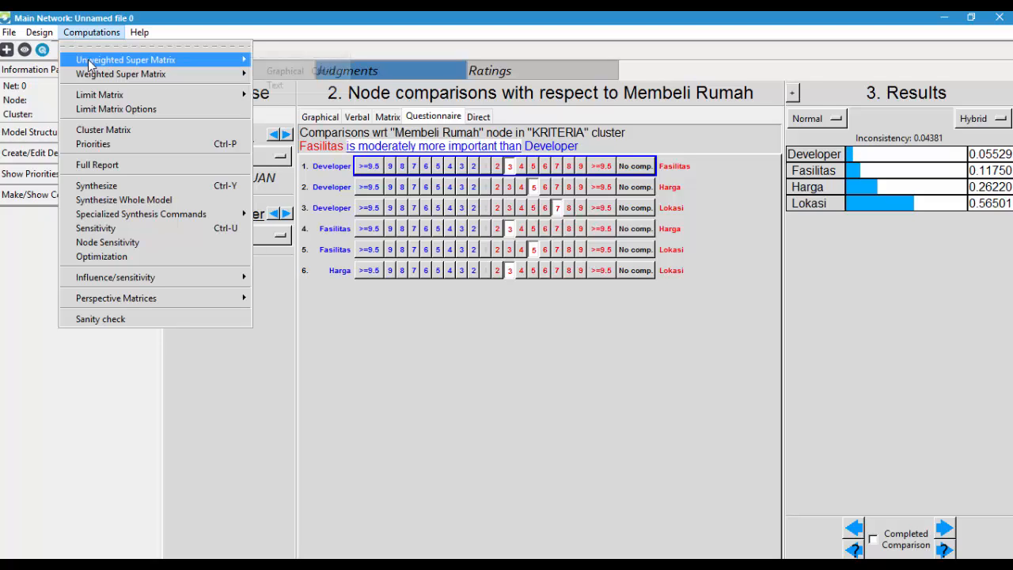
{"action": "left_click", "coordinate": [118, 147]}
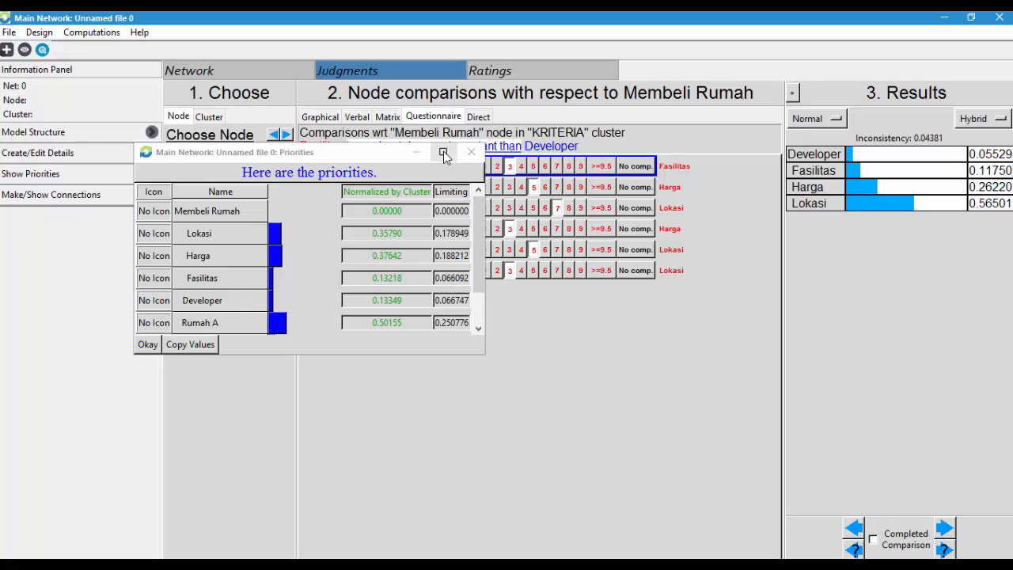
{"action": "left_click_drag", "start_coordinate": [482, 260], "coordinate": [468, 312]}
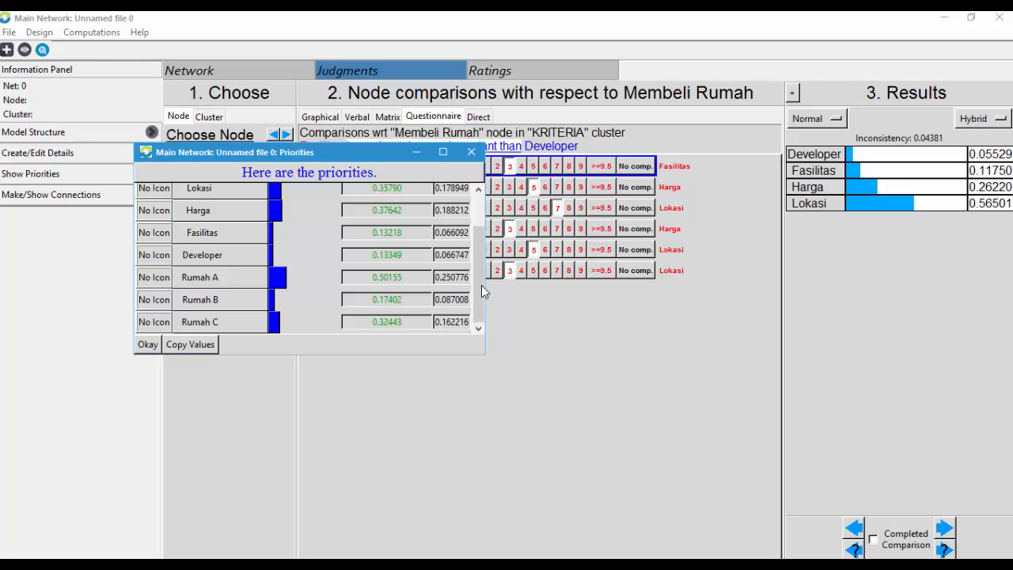
{"action": "mouse_move", "coordinate": [481, 285]}
{"action": "left_mouse_down"}
{"action": "mouse_move", "coordinate": [474, 248]}
{"action": "mouse_move", "coordinate": [476, 291]}
{"action": "left_mouse_up"}
{"action": "mouse_move", "coordinate": [478, 287]}
{"action": "left_mouse_down"}
{"action": "mouse_move", "coordinate": [478, 249]}
{"action": "mouse_move", "coordinate": [476, 294]}
{"action": "left_mouse_up"}
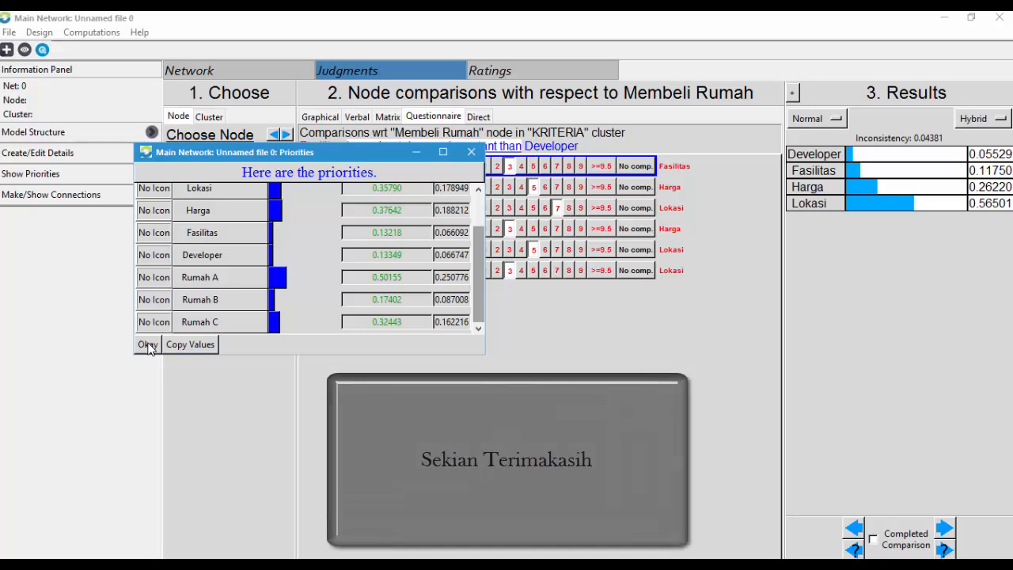
{"action": "left_click", "coordinate": [148, 346]}
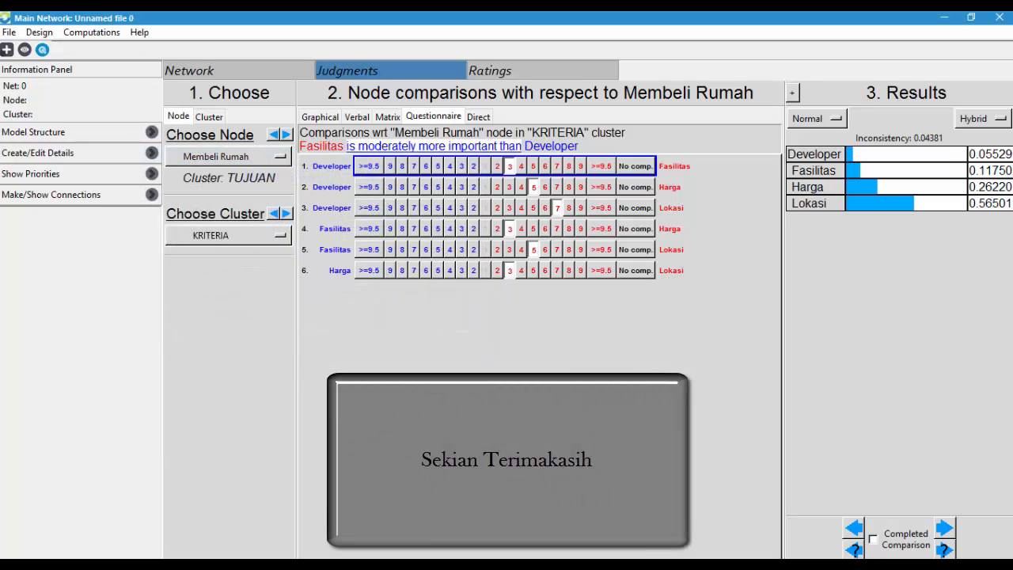